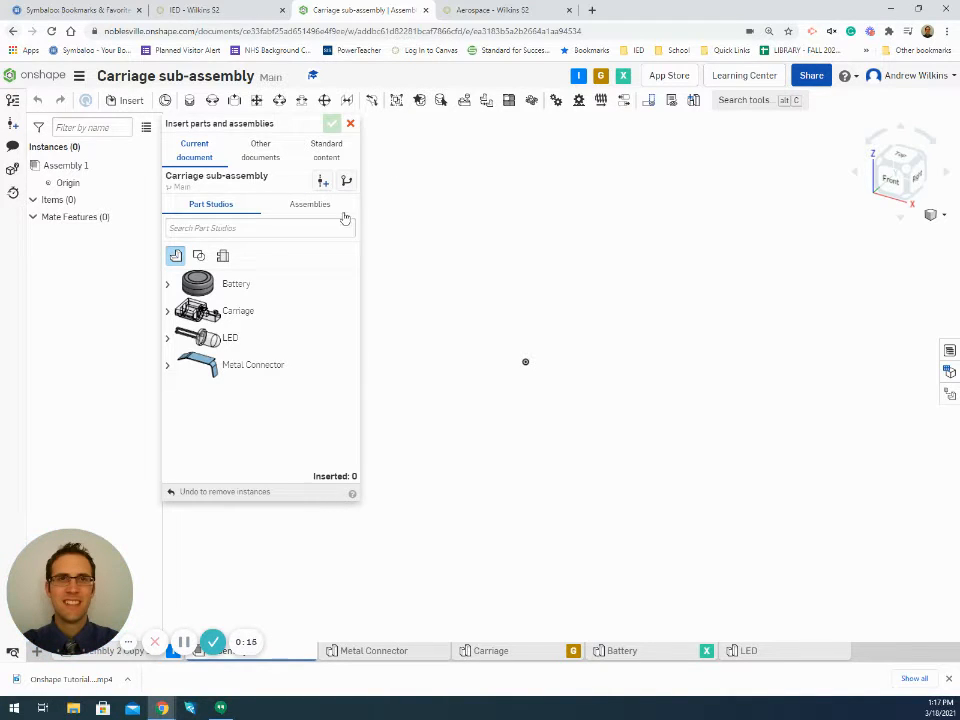
- Insert the Carriage into the assembly and place two Battery instances beside it
left_click(240, 314)
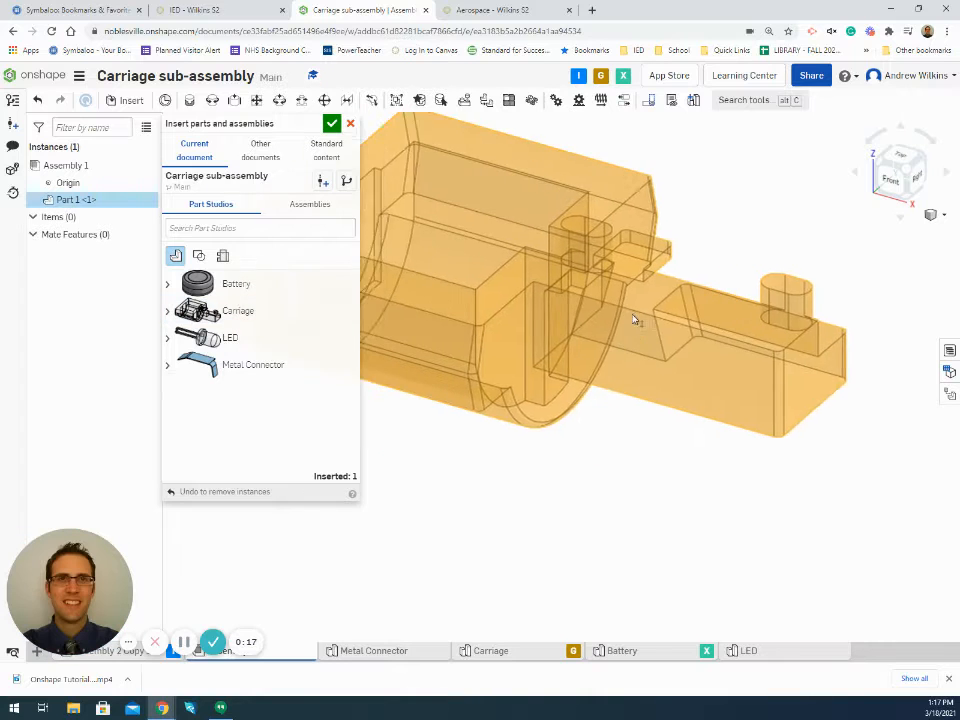
left_click(662, 360)
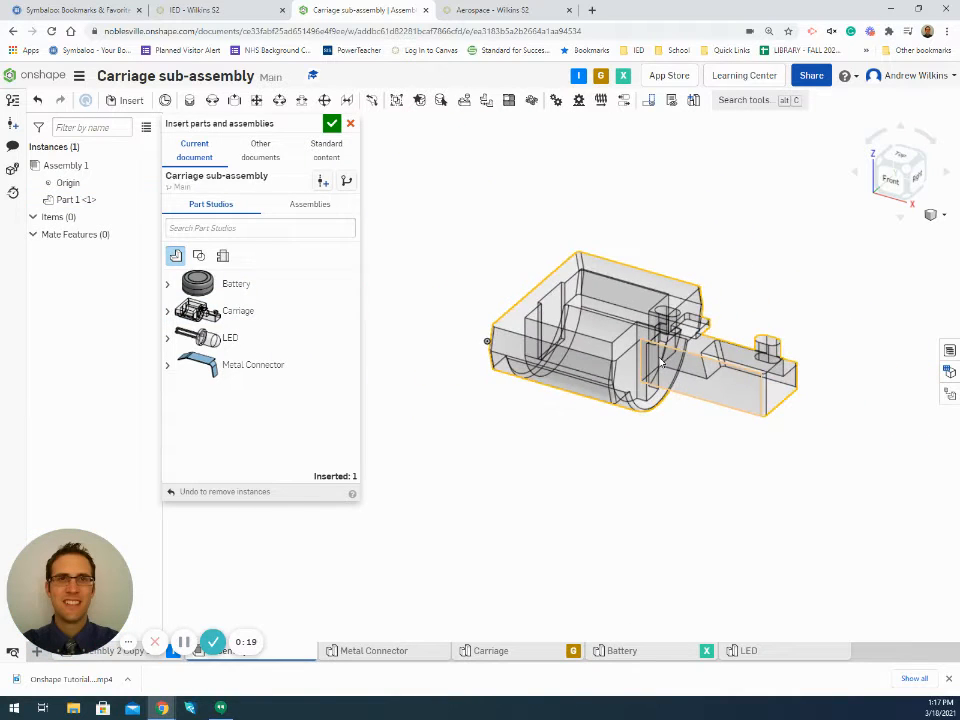
left_click(248, 288)
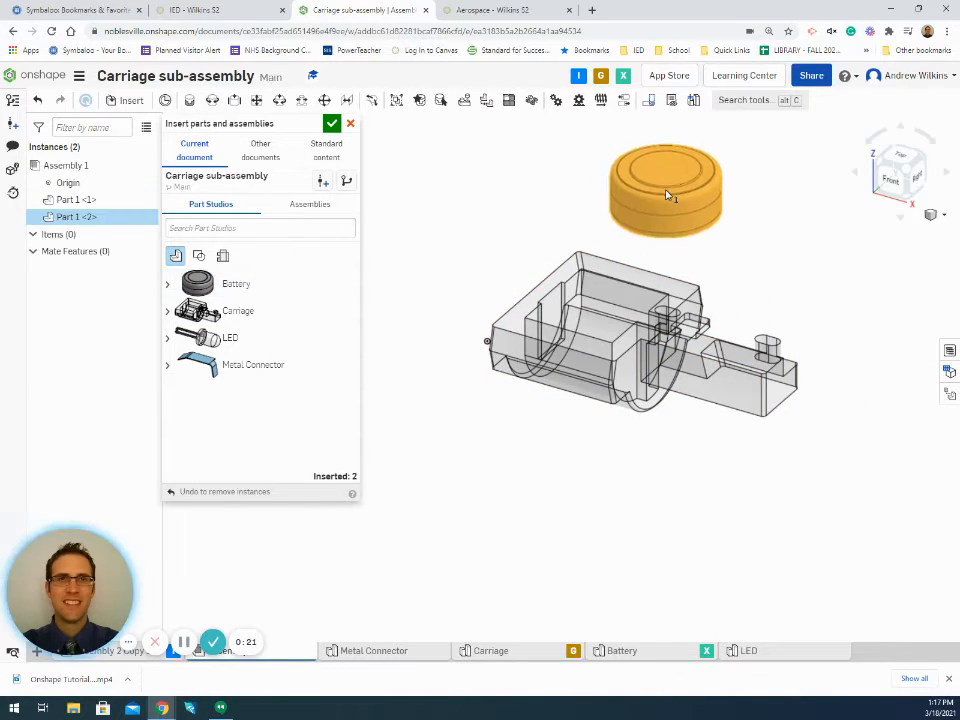
left_click(668, 195)
left_click(240, 285)
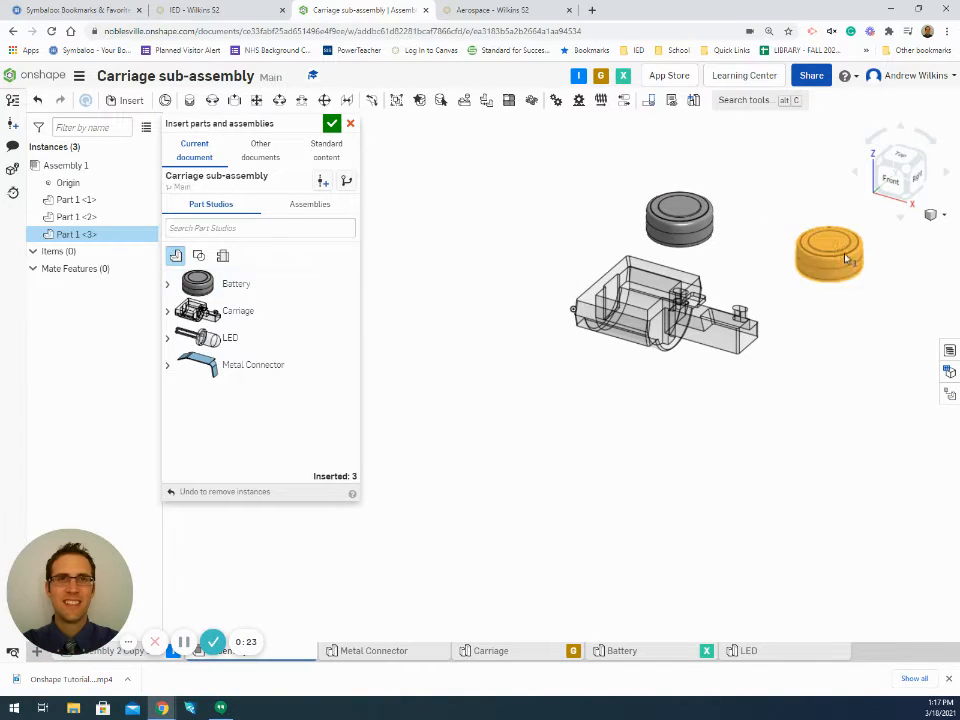
left_click(820, 266)
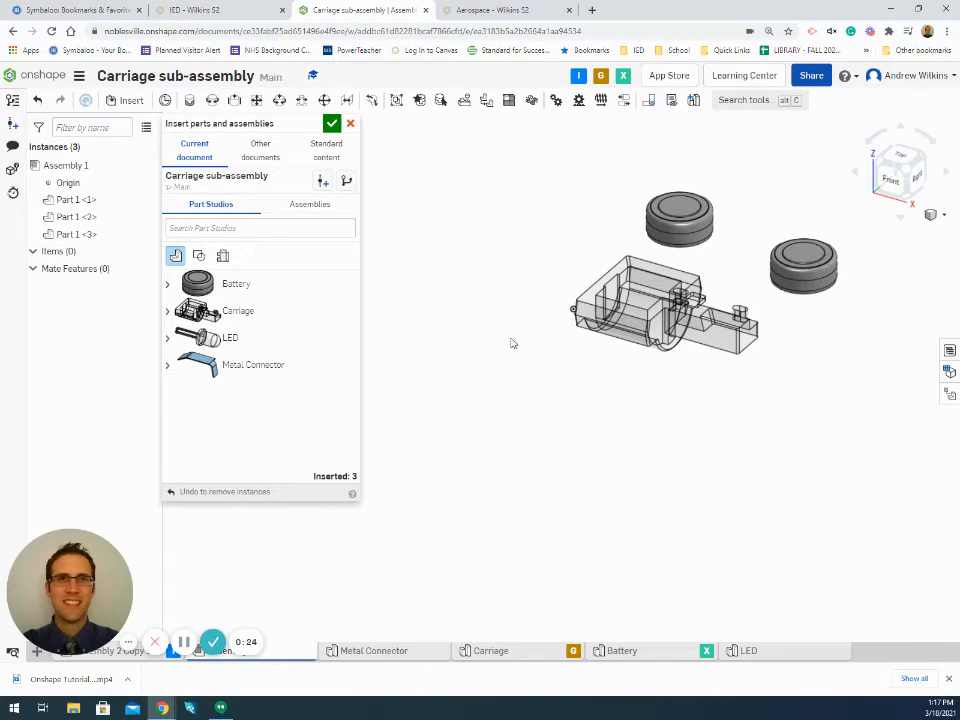
- Insert the three-part LED and the Metal Connector below the carriage and finish inserting parts
left_click(218, 338)
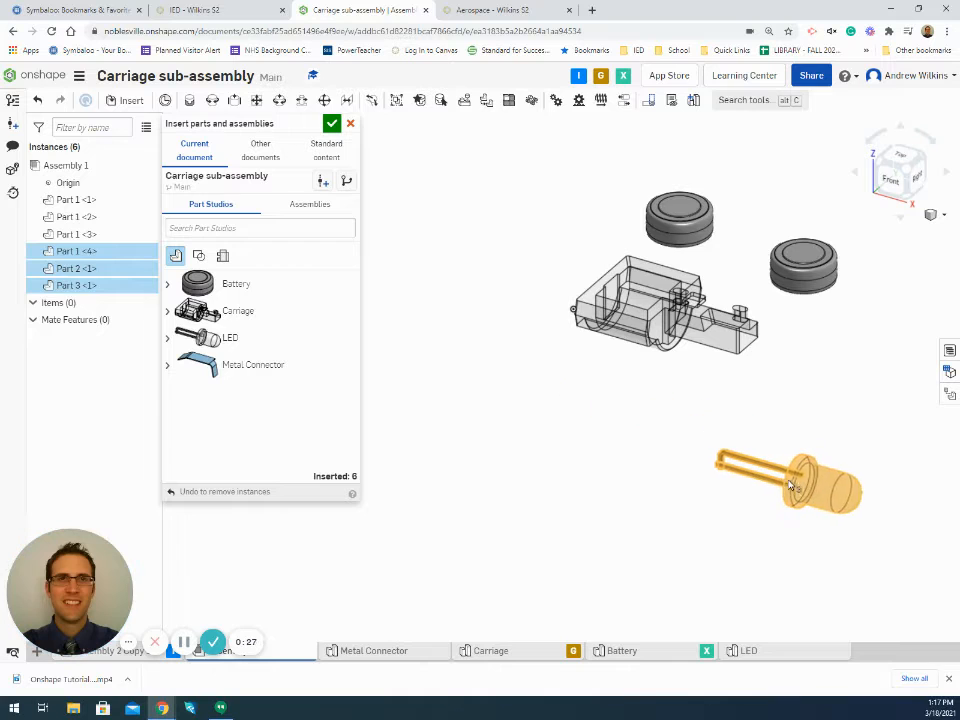
left_click(789, 485)
left_click(230, 366)
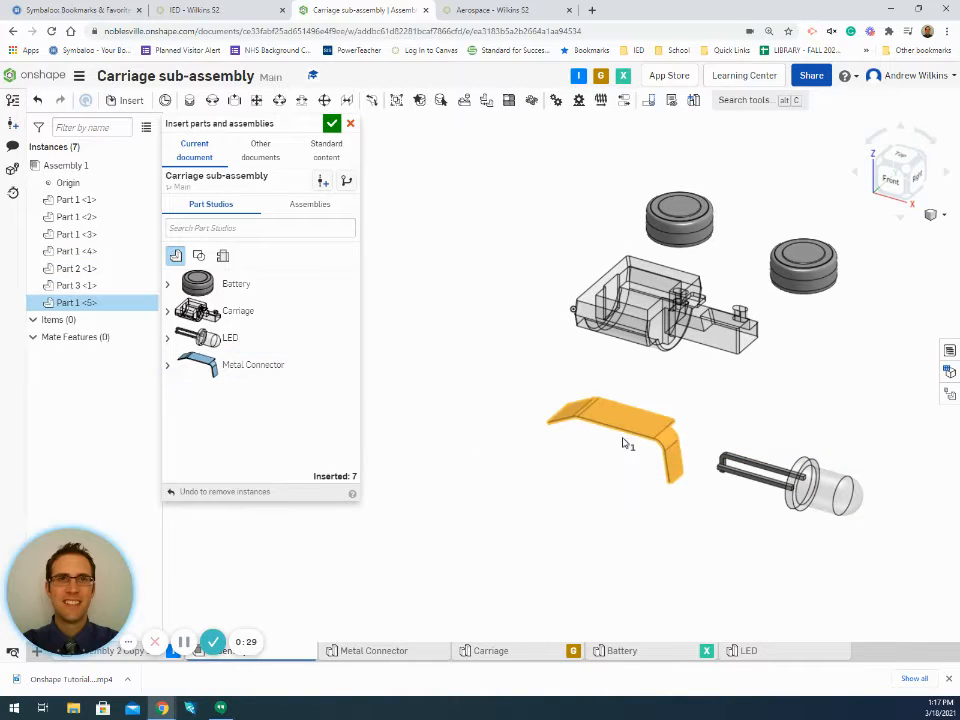
left_click(529, 453)
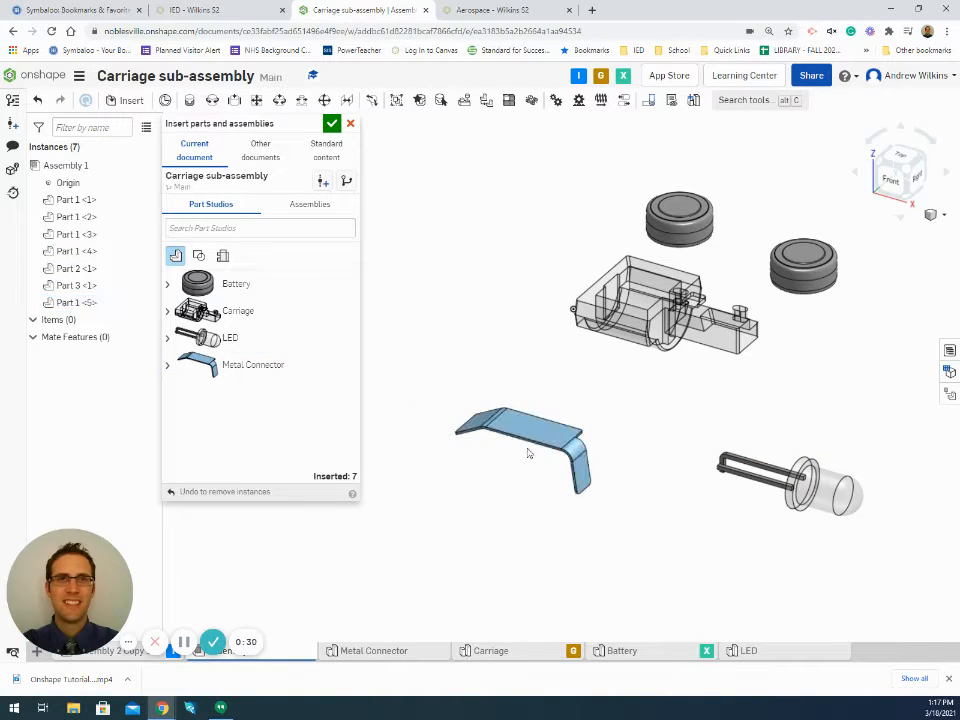
left_click(332, 124)
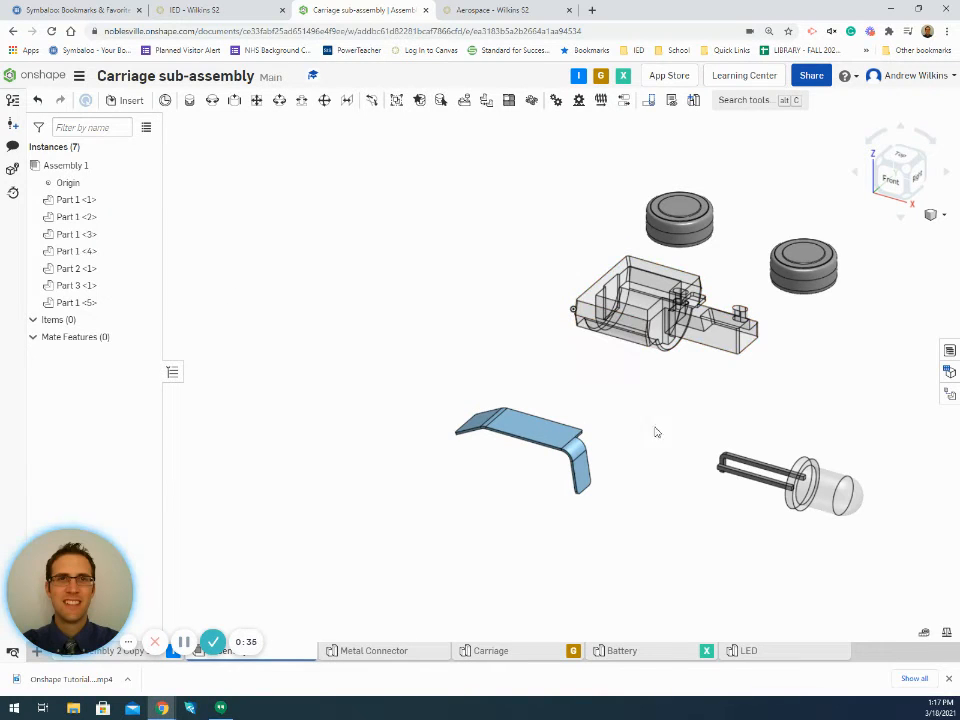
- Try moving the LED bulb away from its leads and undo the move
middle_click_drag(707, 439, 562, 431)
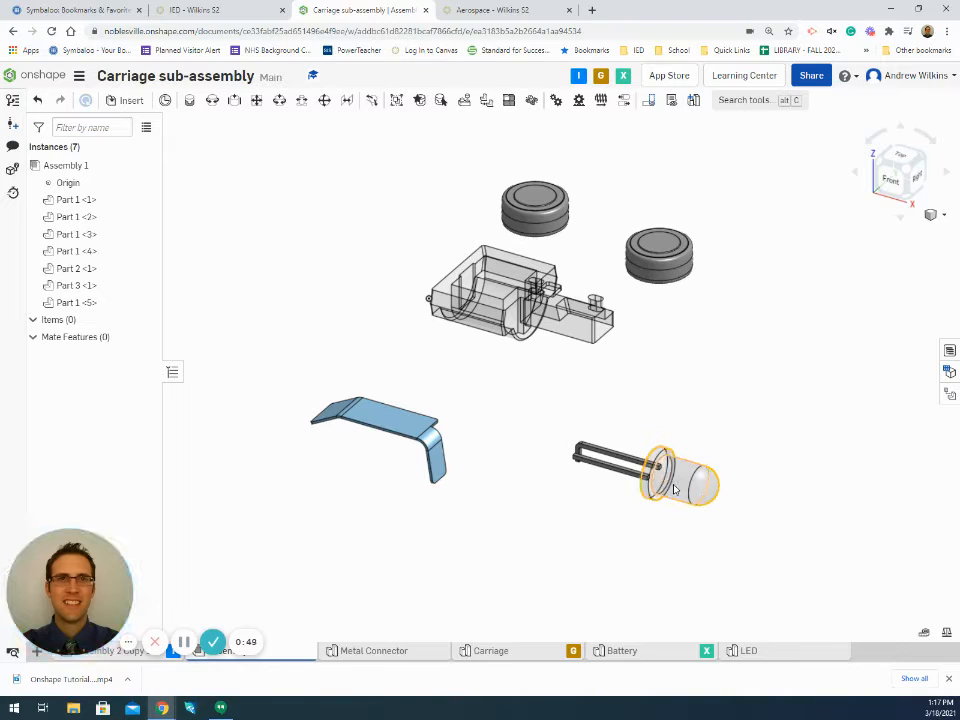
left_click_drag(674, 489, 754, 421)
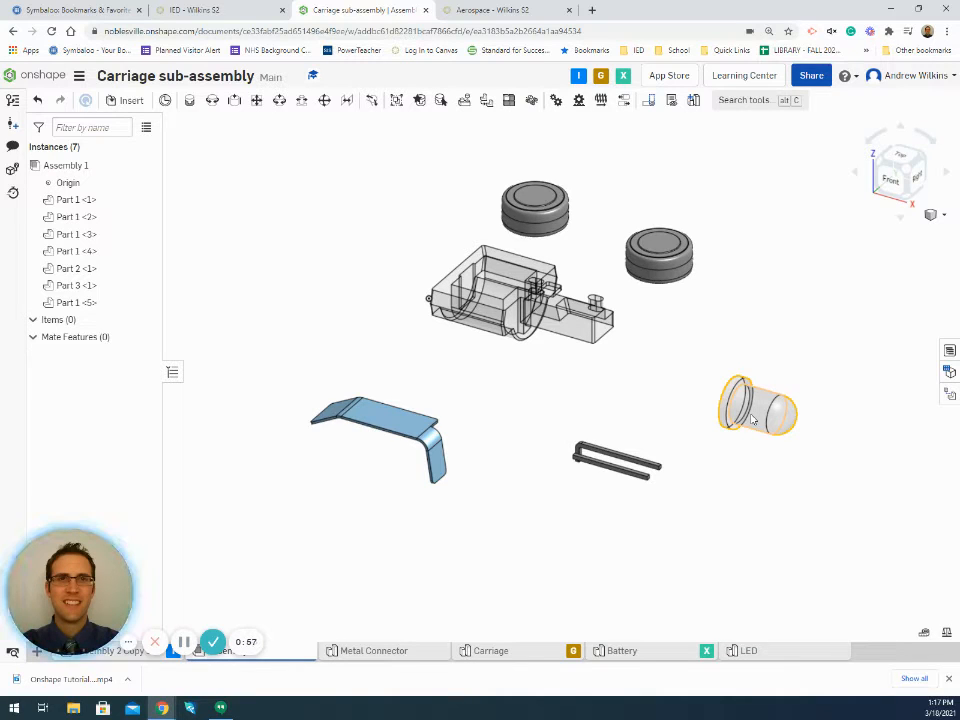
key("ctrl+z")
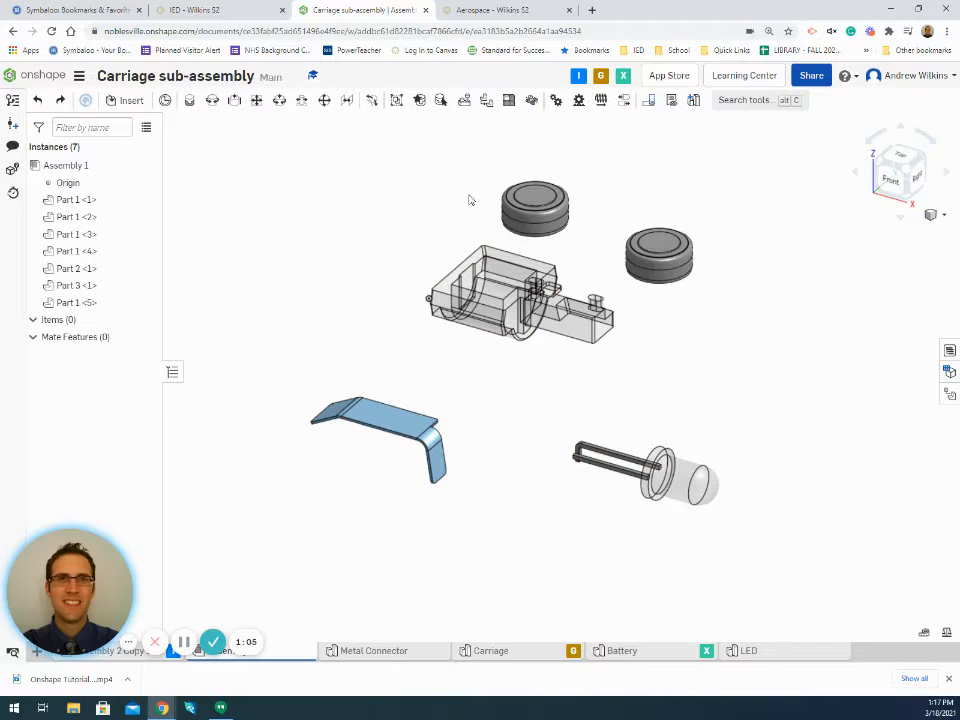
- Group the LED bulb and its two leads, and shift the grouped LED slightly away from the metal connector
left_click(396, 100)
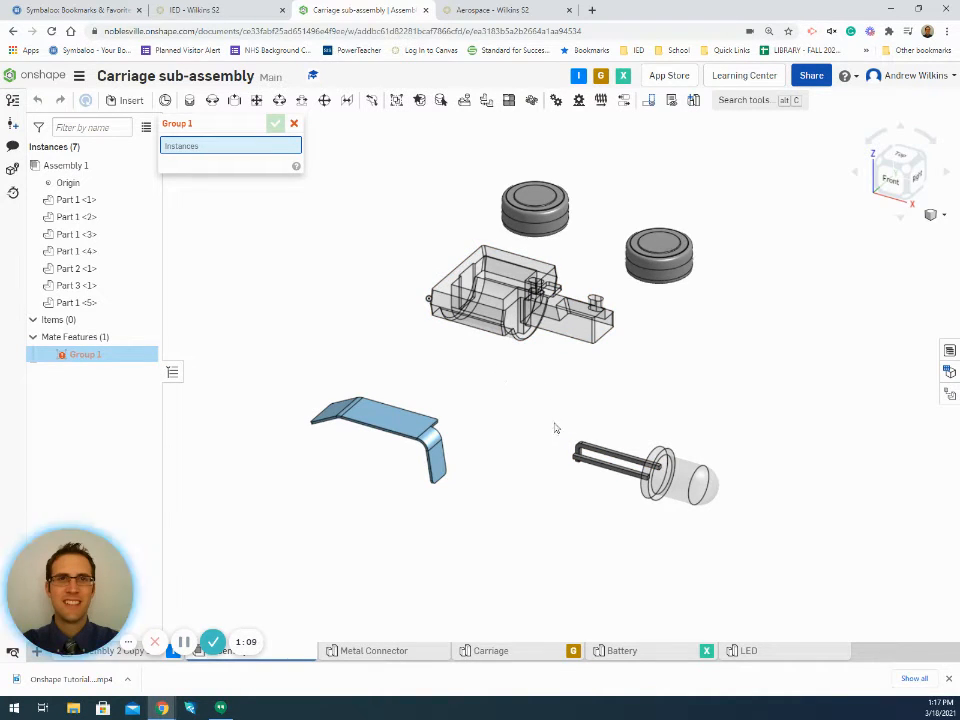
left_click_drag(555, 428, 789, 550)
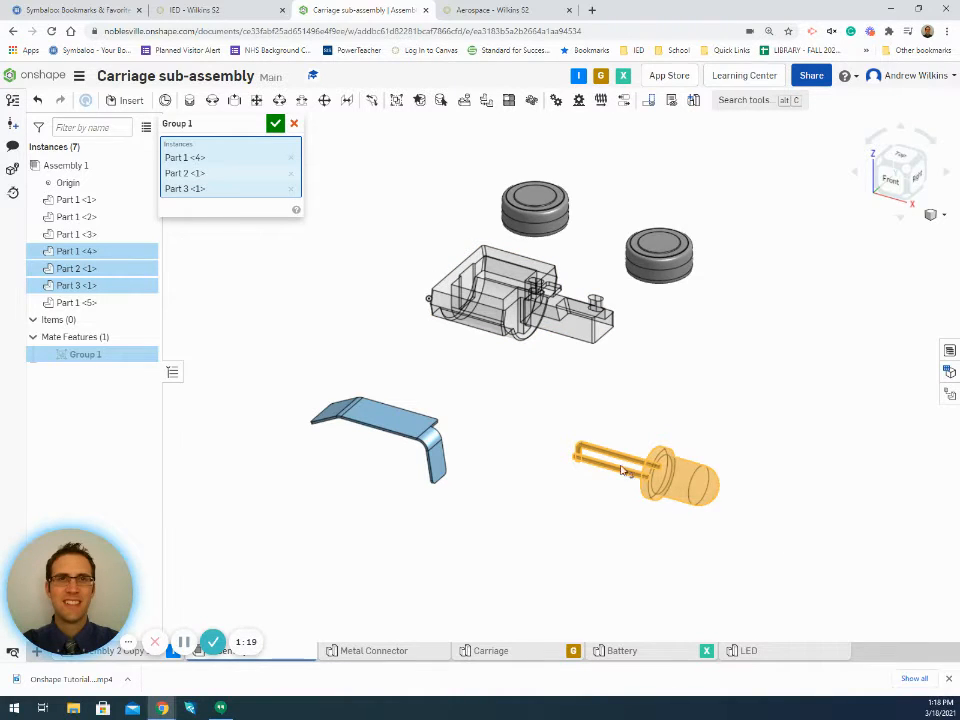
left_click(275, 123)
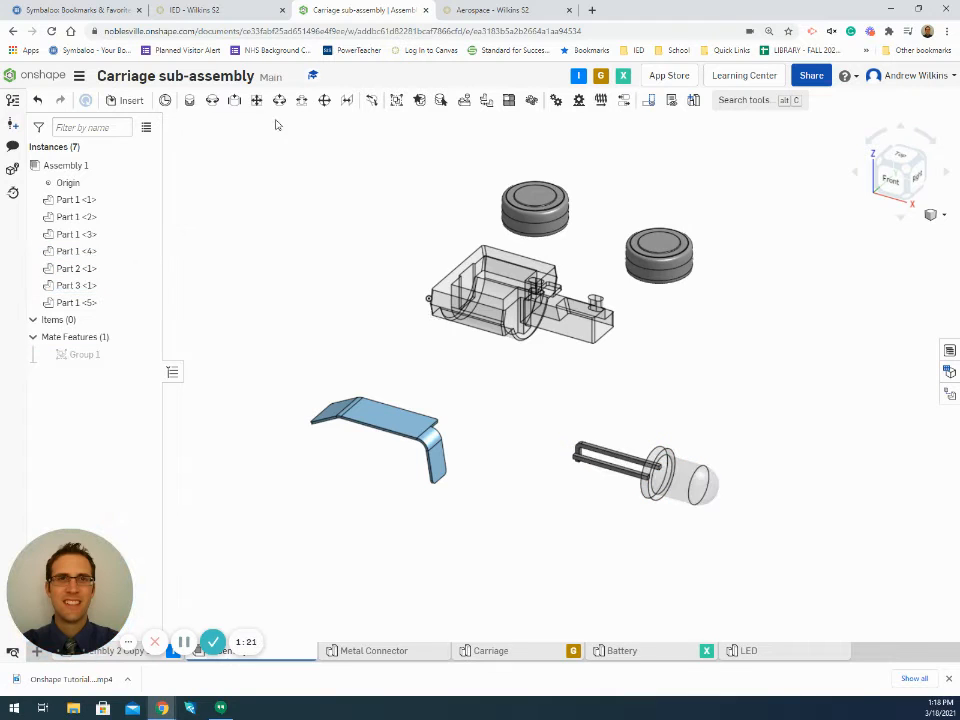
left_click_drag(626, 478, 772, 487)
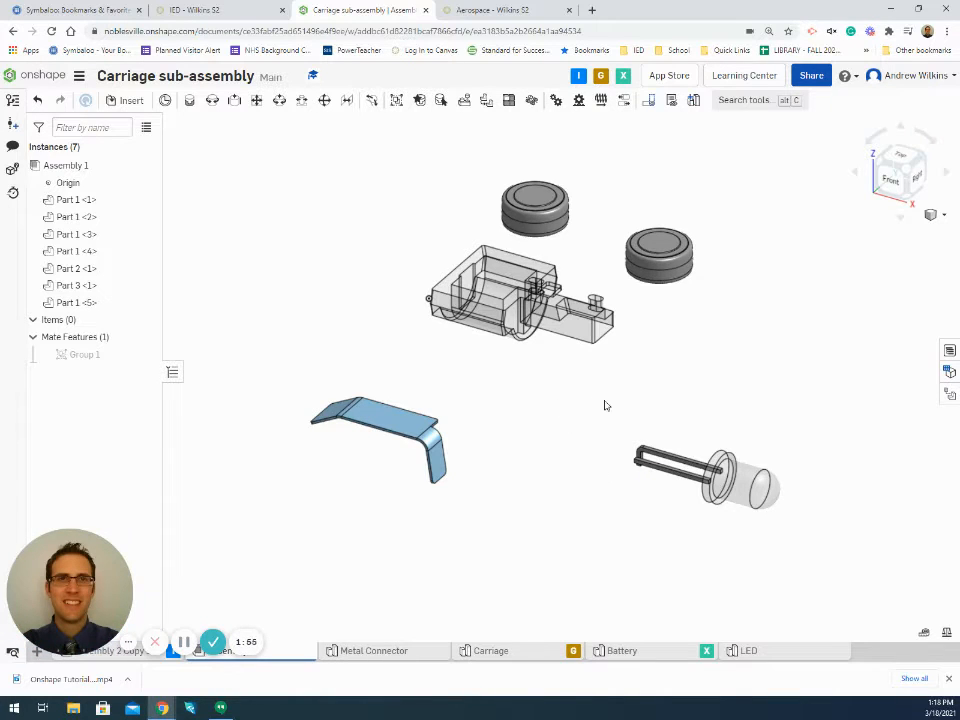
- Examine the carriage from several angles, including its battery cavity, the slots along its arm and the surrounding parts
right_click(664, 419)
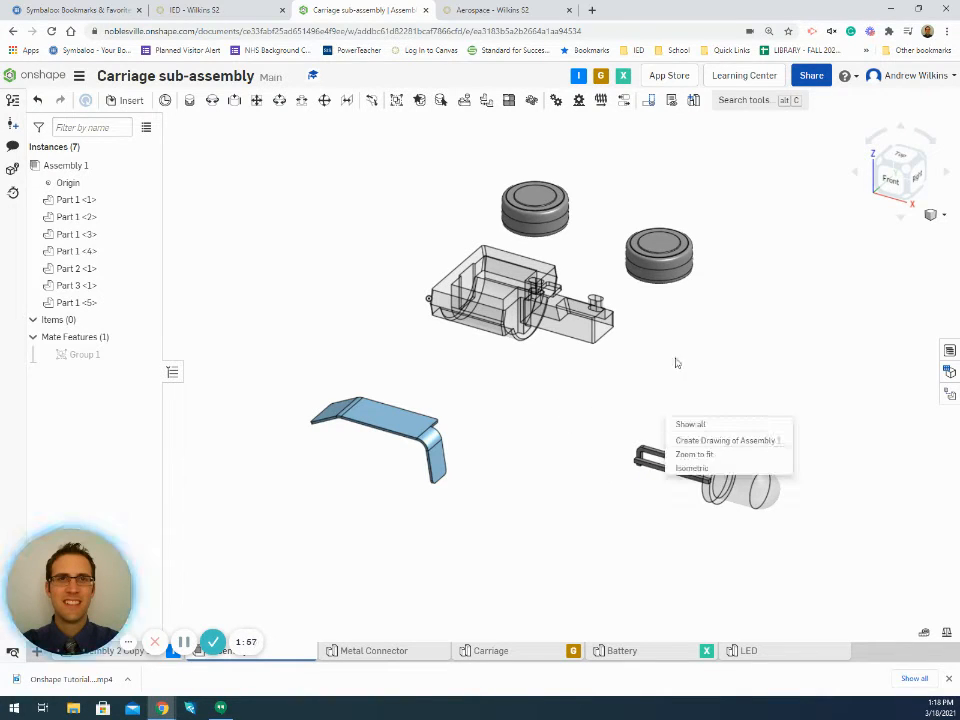
scroll(538, 286, "up", 5)
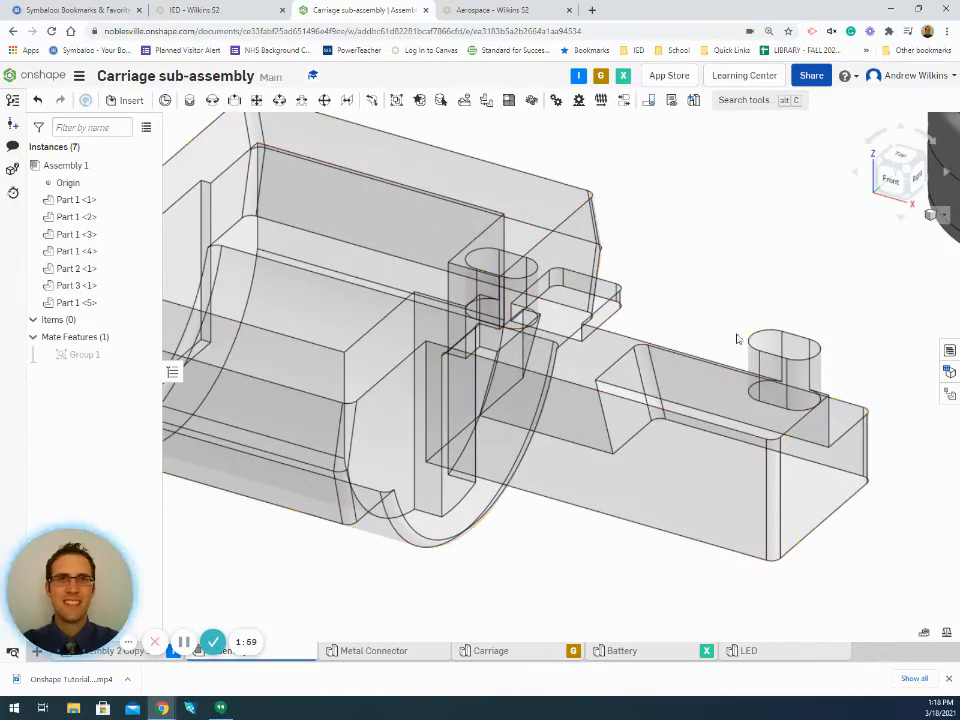
scroll(746, 302, "down", 2)
right_click_drag(761, 301, 718, 302)
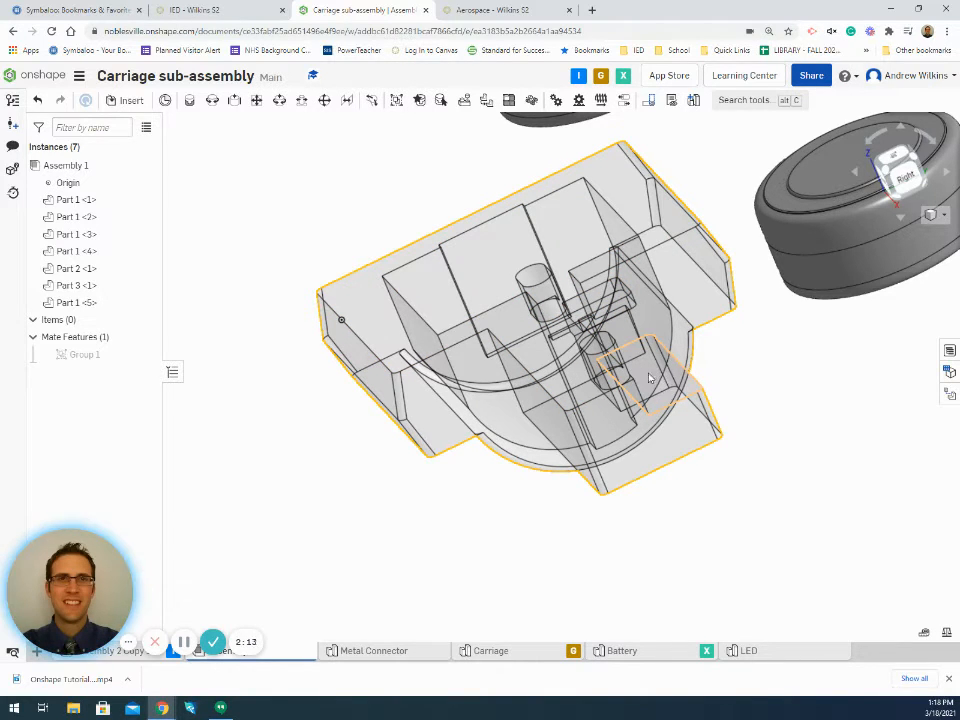
right_click_drag(649, 377, 643, 336)
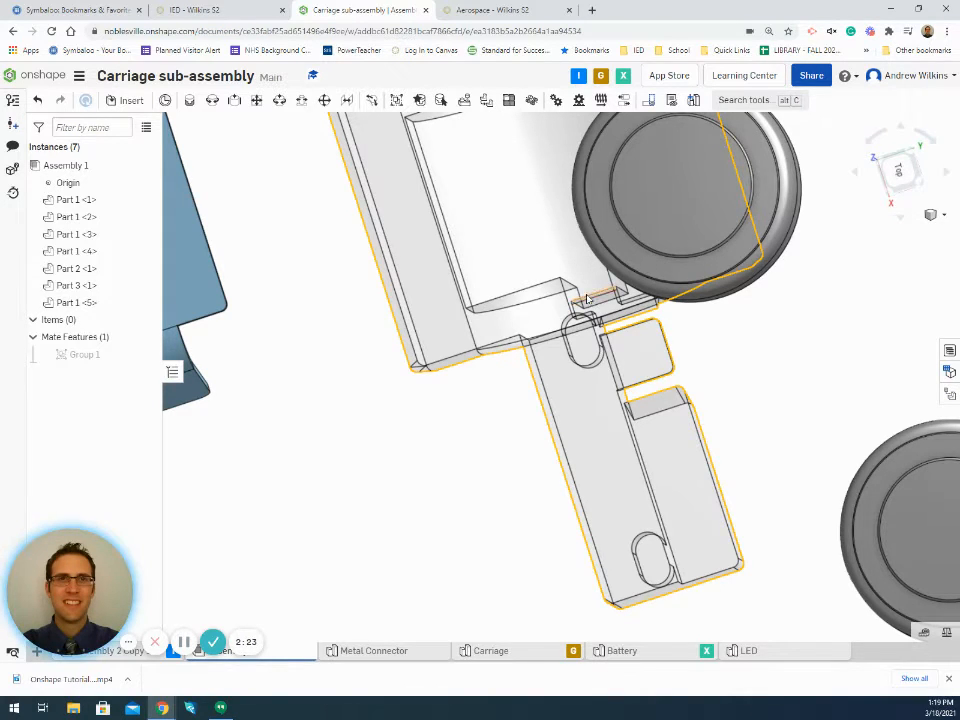
right_click_drag(761, 444, 735, 391)
scroll(735, 391, "down", 5)
right_click_drag(749, 519, 718, 510)
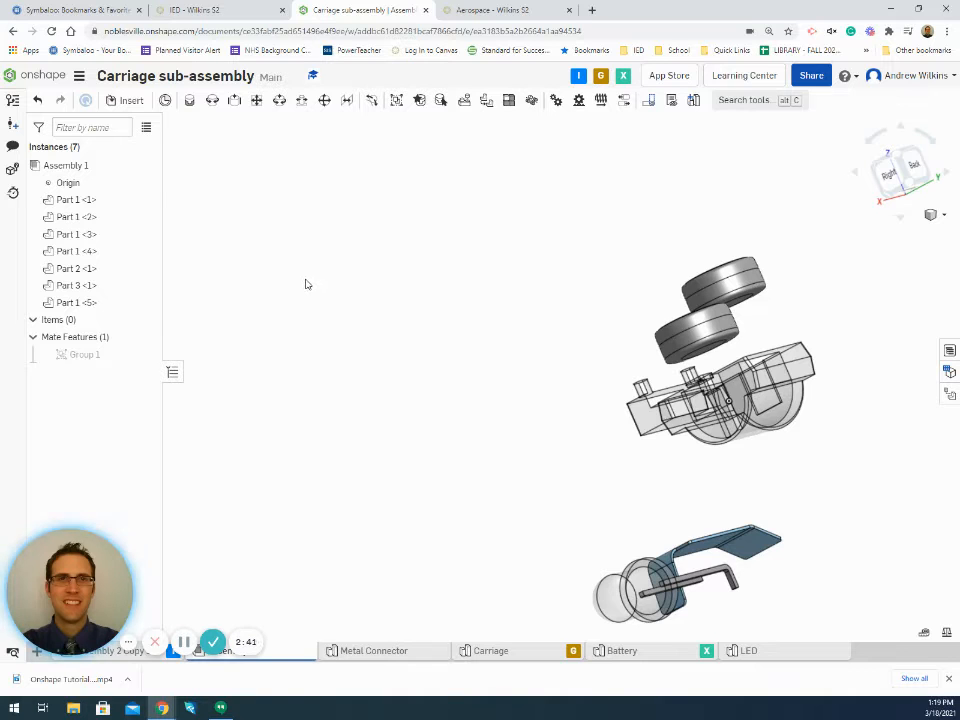
right_click_drag(565, 460, 690, 455)
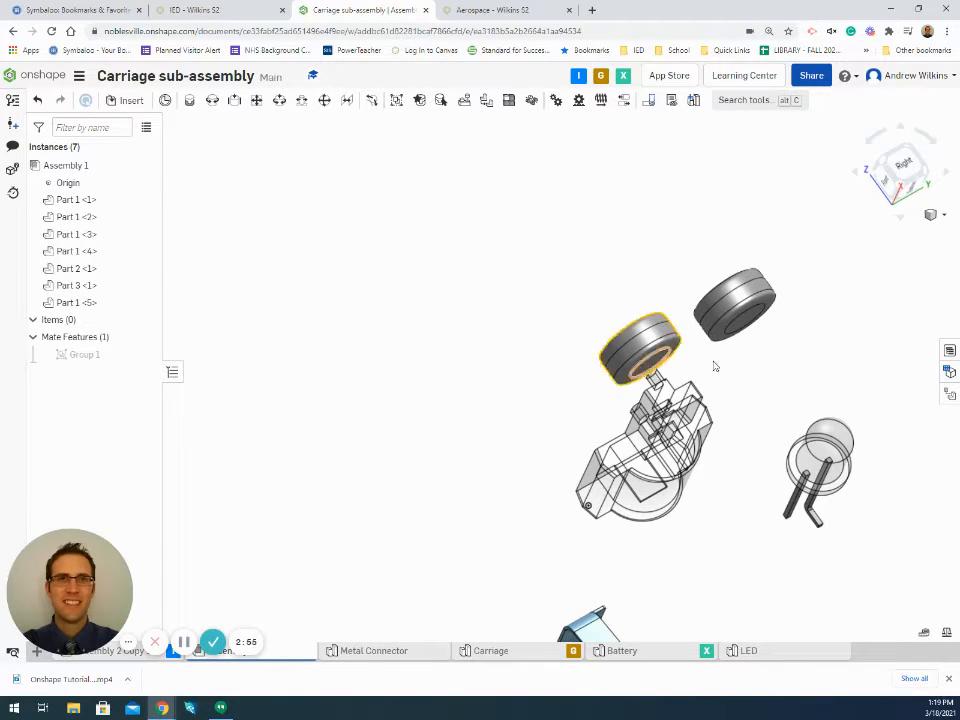
- Add a Tangent mate between the end edge of the LED's bent lead and the notched inner face of the carriage near its slots
left_click(371, 100)
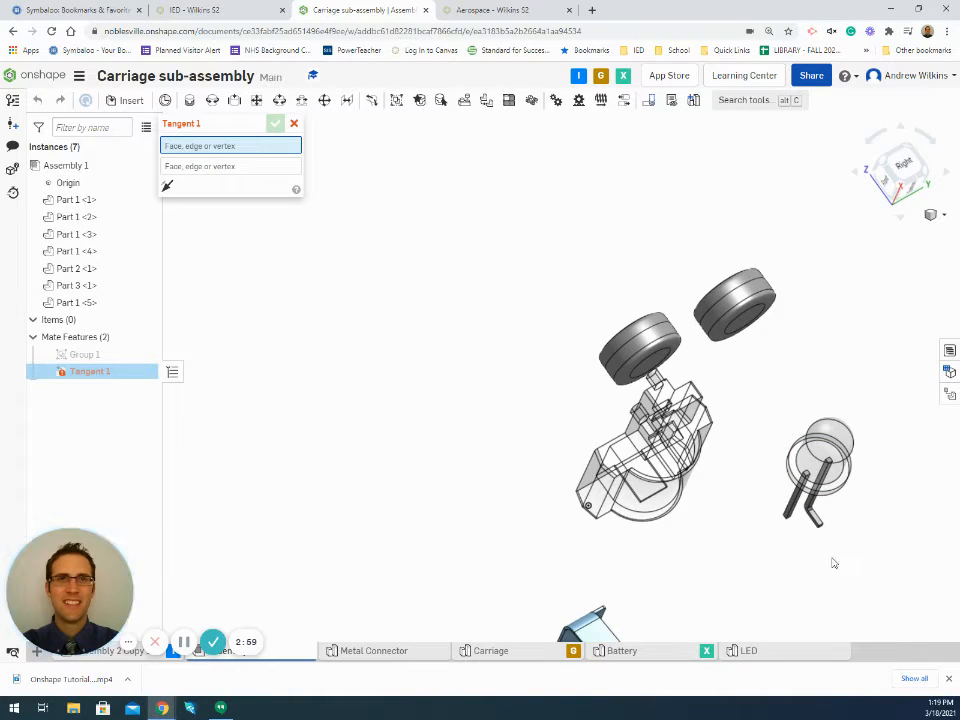
scroll(834, 563, "up", 5)
scroll(808, 542, "up", 1)
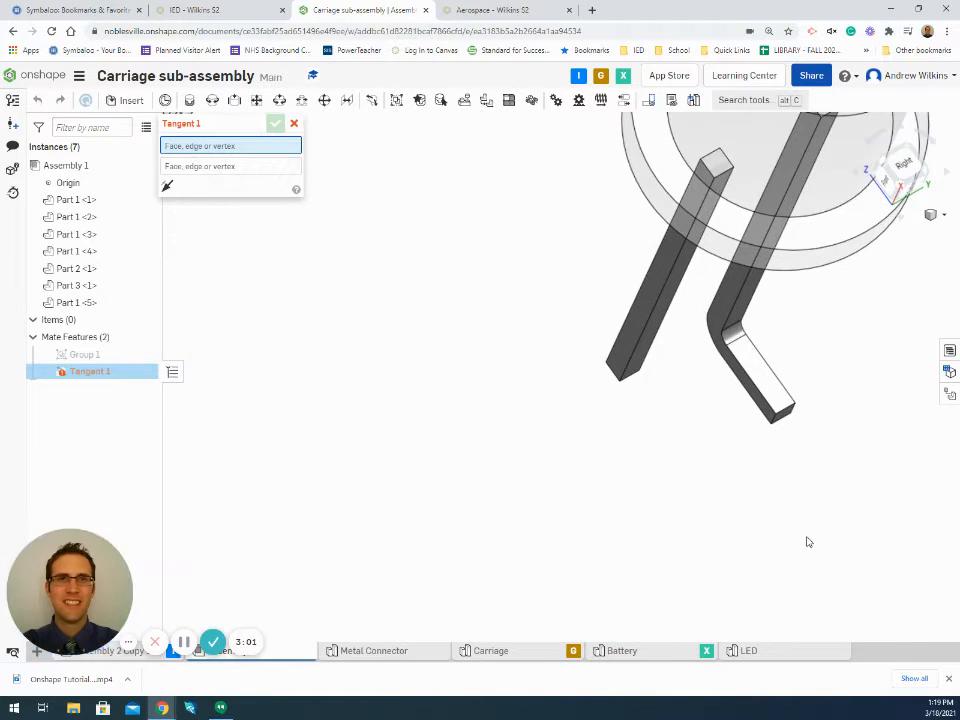
mouse_move(754, 459)
right_mouse_down()
mouse_move(775, 449)
mouse_move(772, 458)
right_mouse_up()
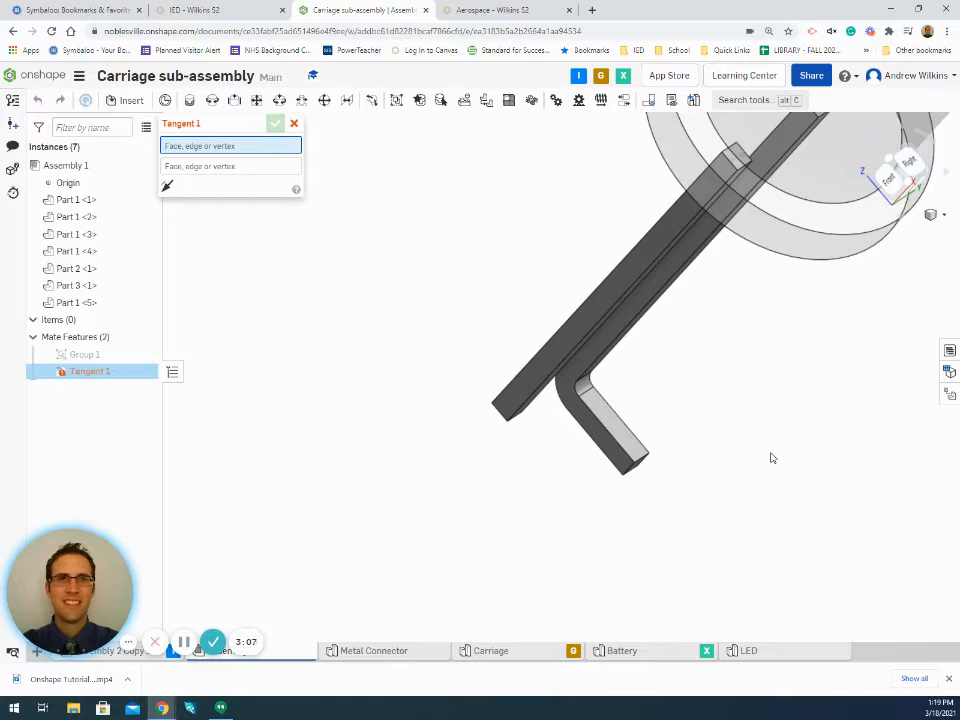
scroll(632, 478, "up", 5)
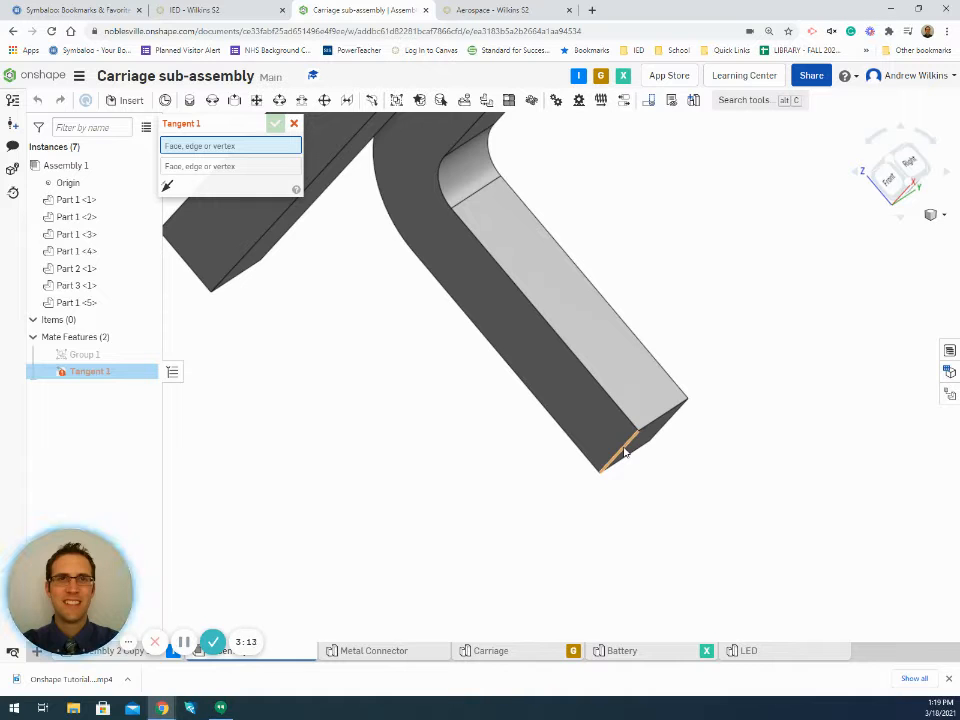
left_click(624, 452)
scroll(624, 452, "down", 10)
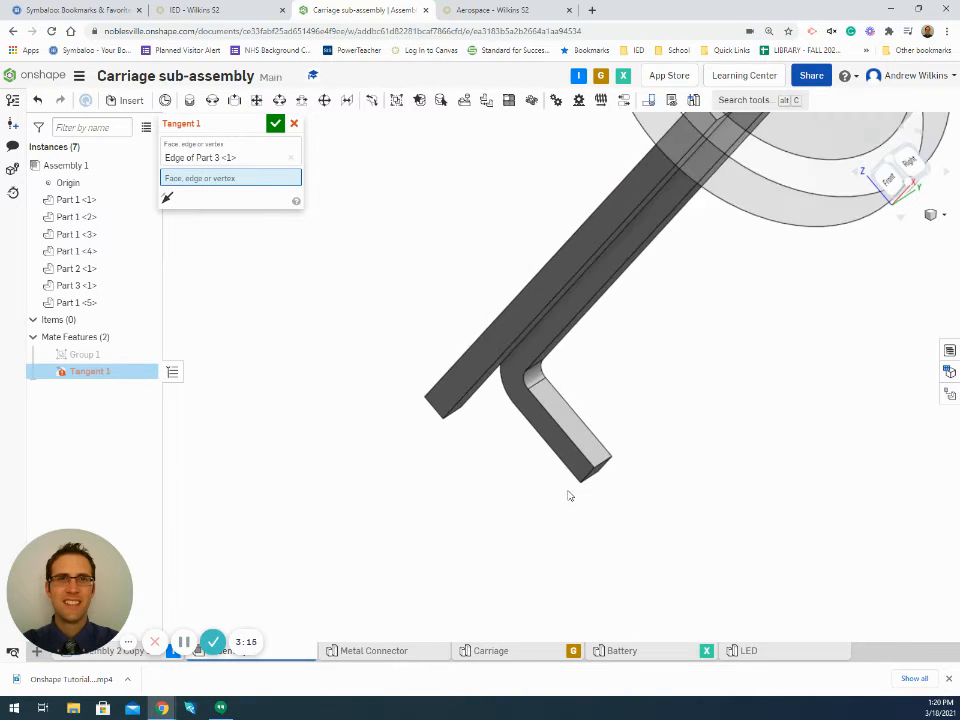
right_click_drag(425, 391, 356, 325)
scroll(369, 352, "up", 10)
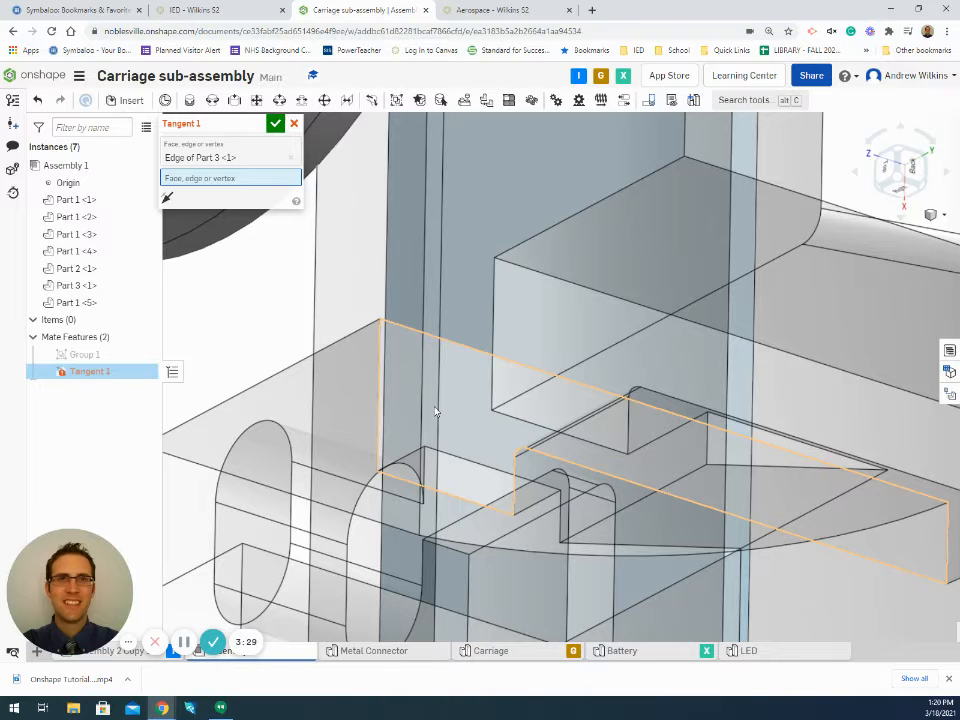
left_click(435, 412)
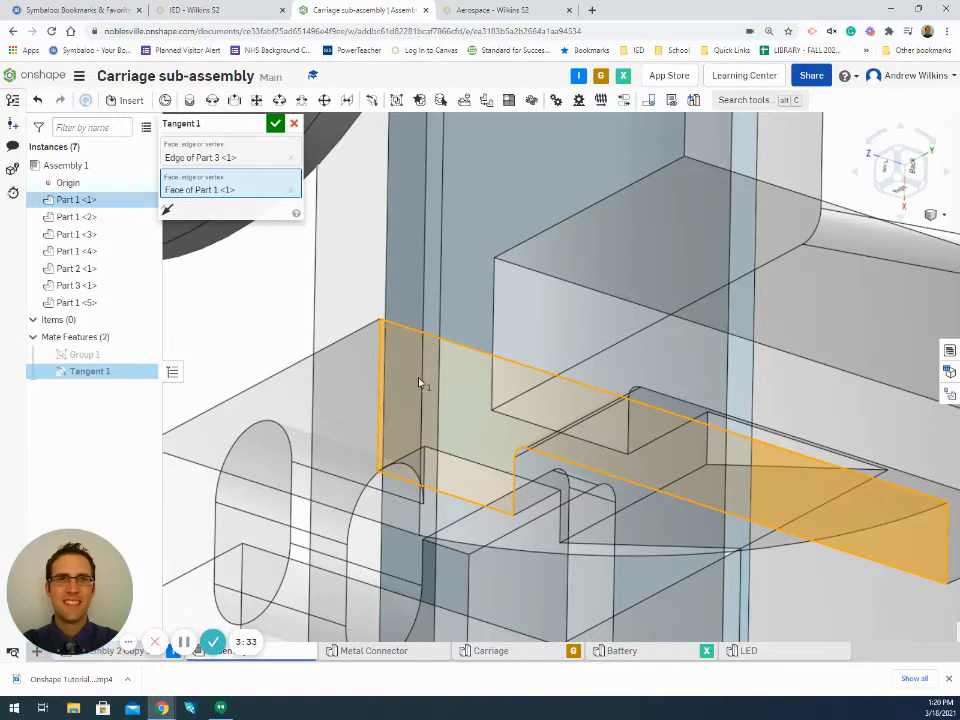
scroll(420, 383, "down", 10)
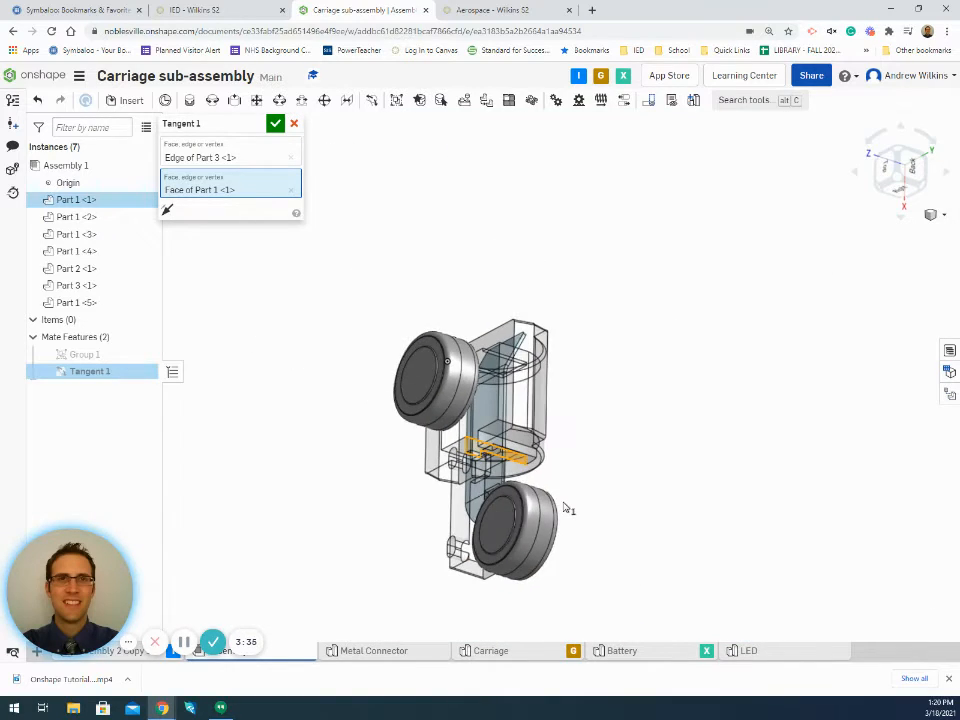
right_click_drag(565, 508, 538, 262)
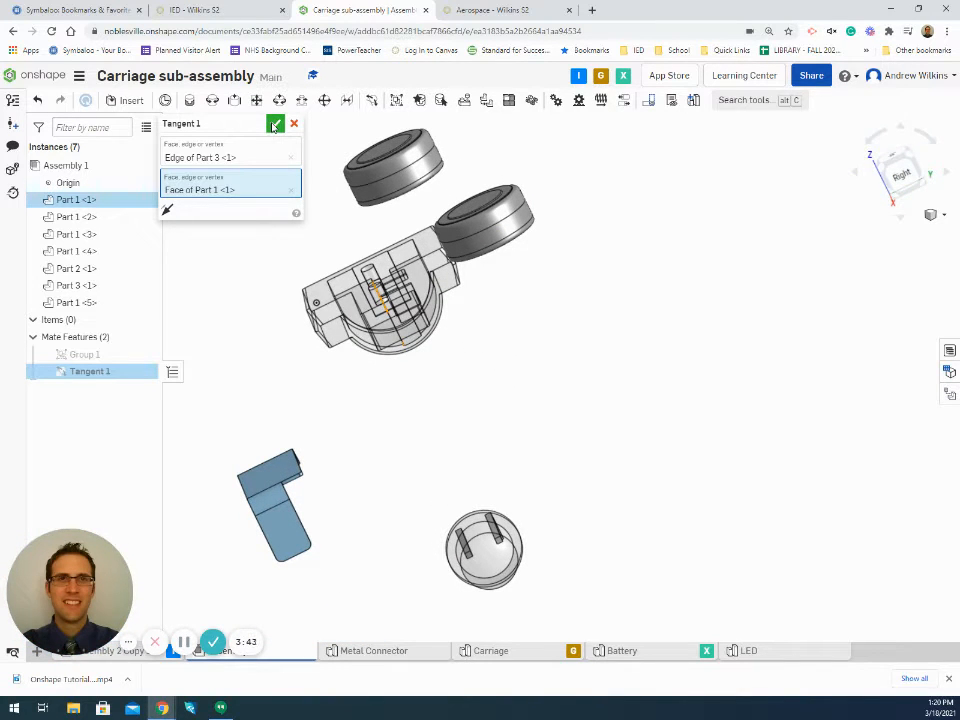
left_click(274, 124)
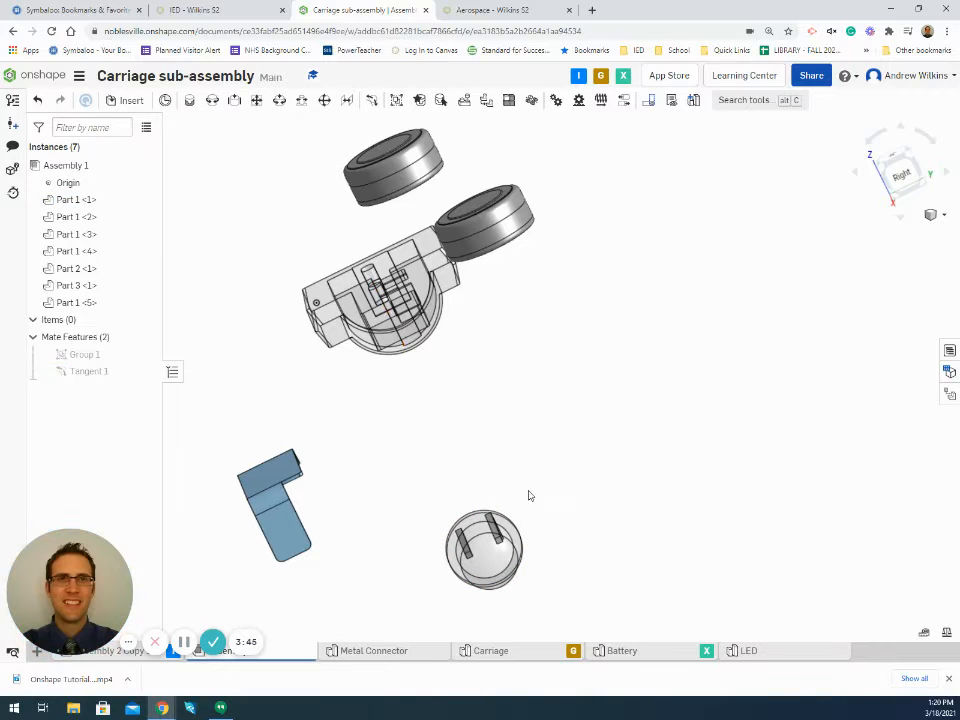
- Inspect the end of the LED's bent lead up close, and move the grouped LED next to the end of the carriage's arm
right_click_drag(423, 320, 454, 405)
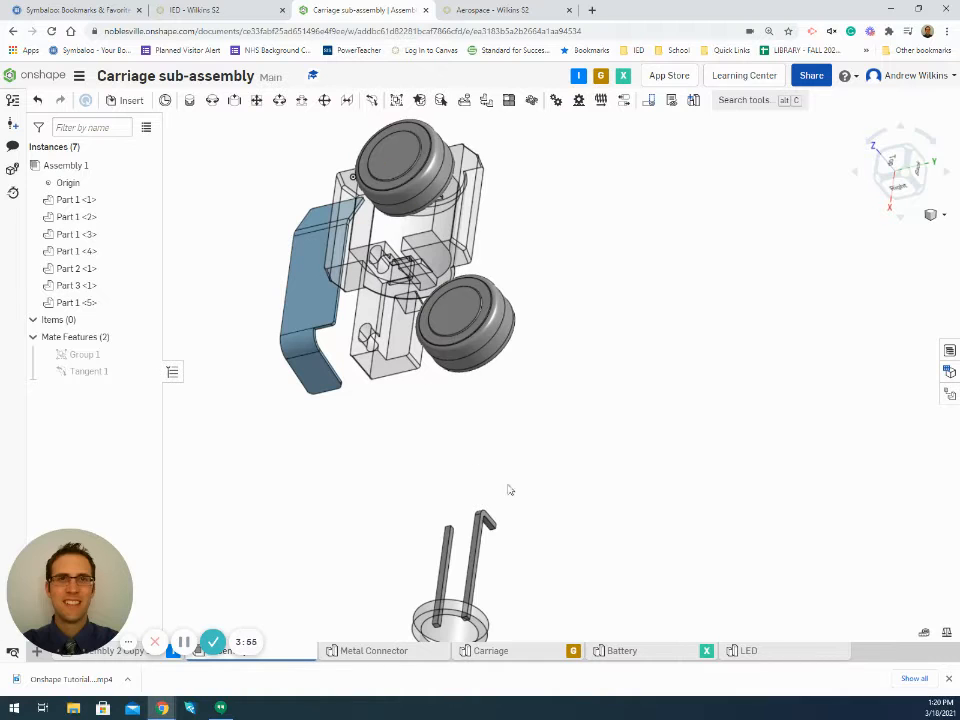
right_click_drag(518, 556, 500, 535)
scroll(487, 548, "up", 5)
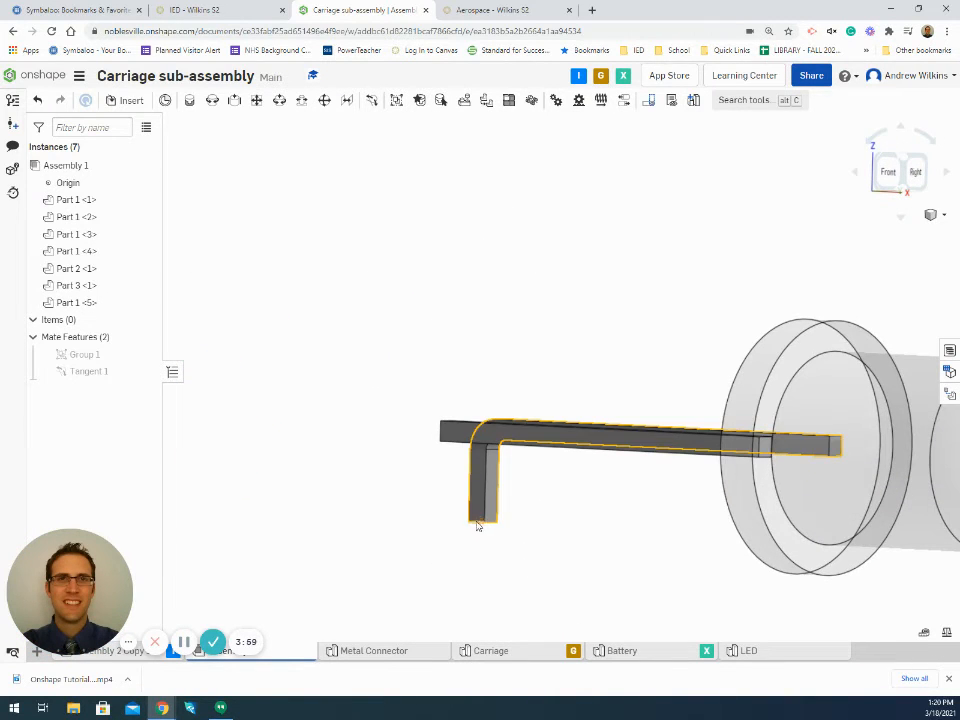
scroll(478, 526, "up", 4)
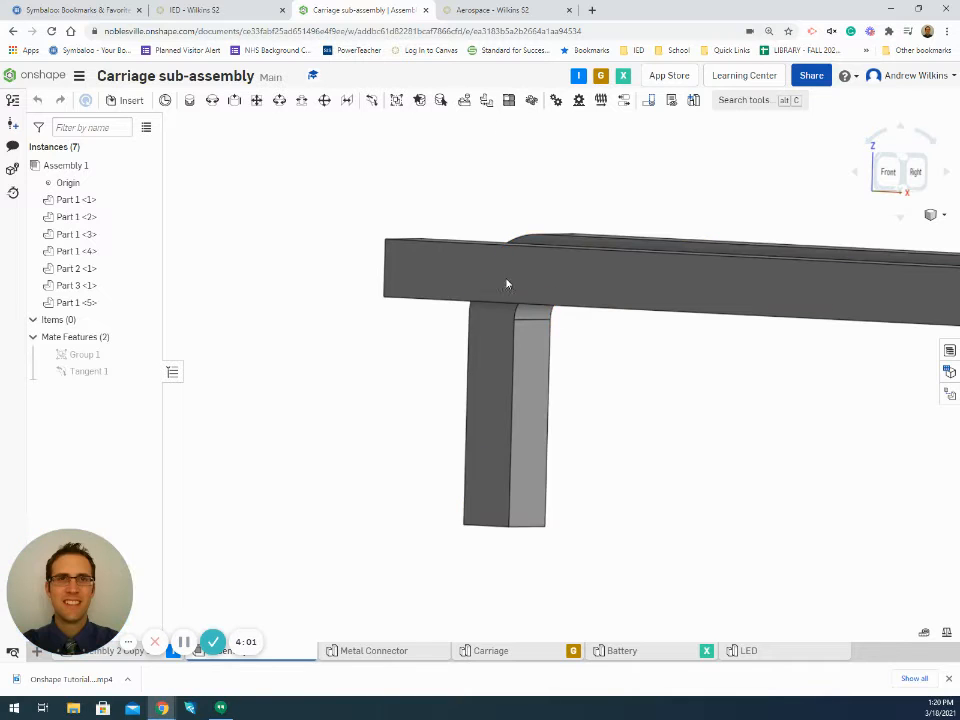
scroll(560, 283, "down", 3)
scroll(591, 330, "up", 3)
scroll(591, 300, "down", 3)
scroll(564, 347, "up", 3)
scroll(563, 346, "down", 1)
scroll(563, 346, "down", 8)
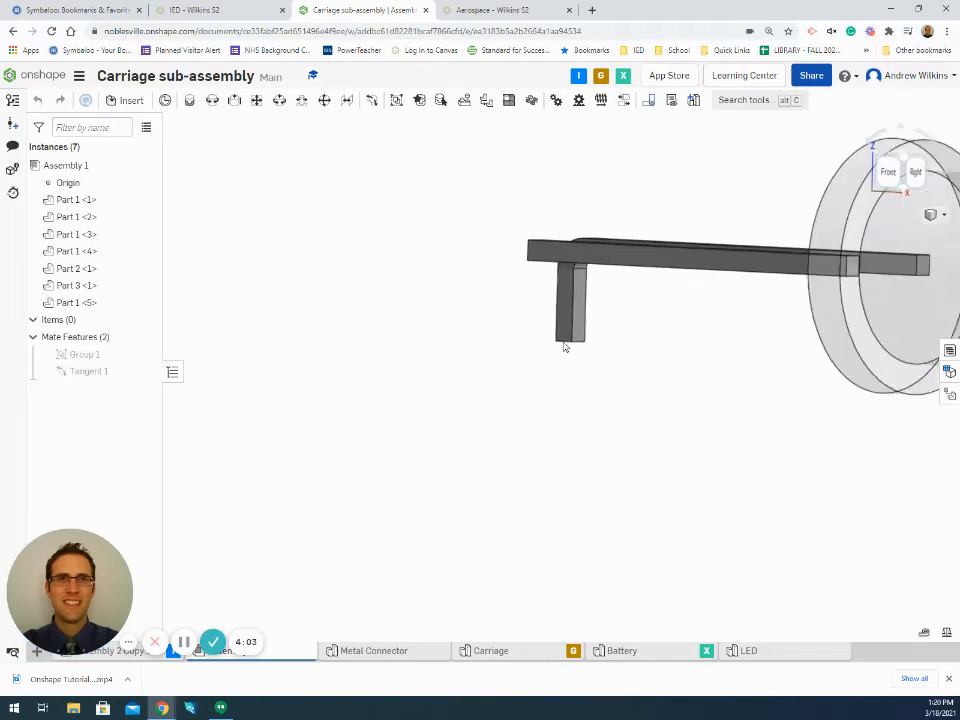
left_click_drag(563, 346, 595, 215)
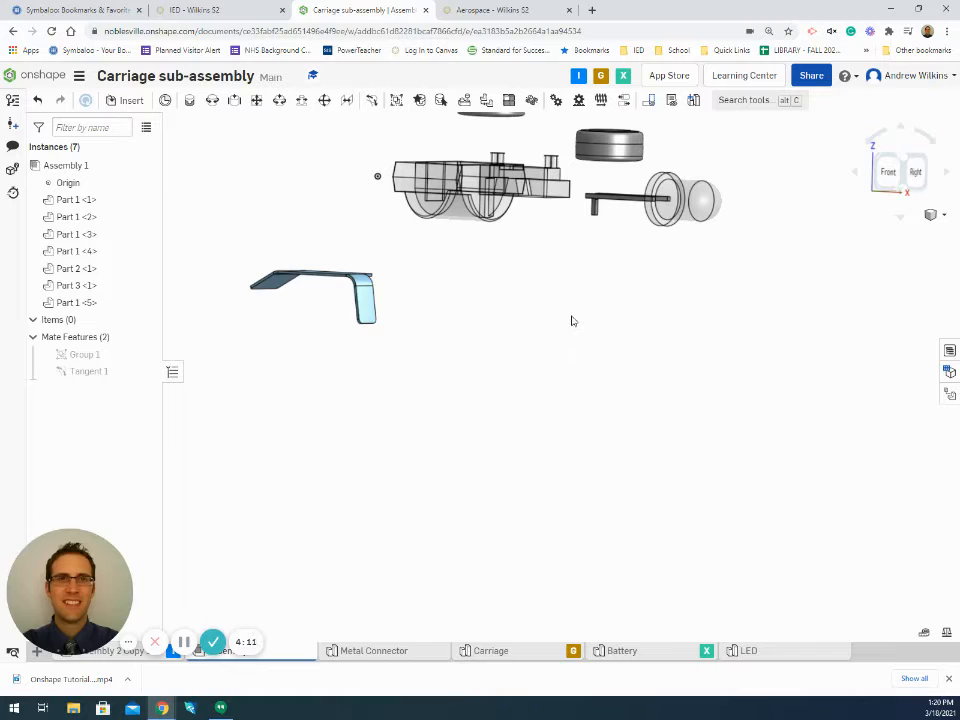
- Fix the carriage in place and test that it is locked by trying to move it
right_click_drag(542, 304, 528, 328)
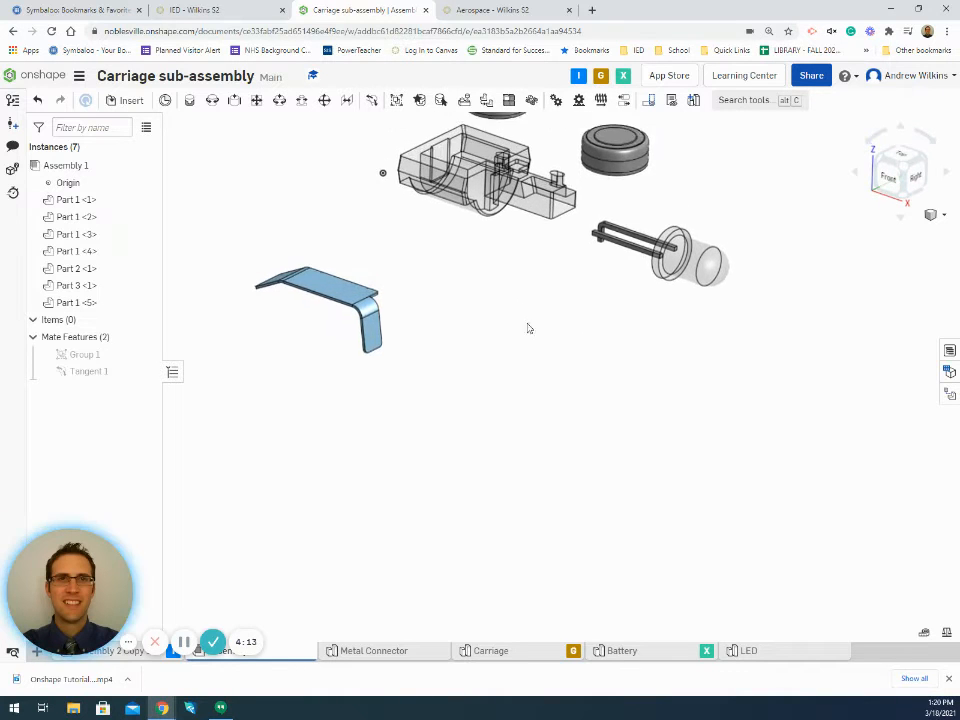
middle_click_drag(528, 328, 559, 486)
scroll(519, 349, "up", 5)
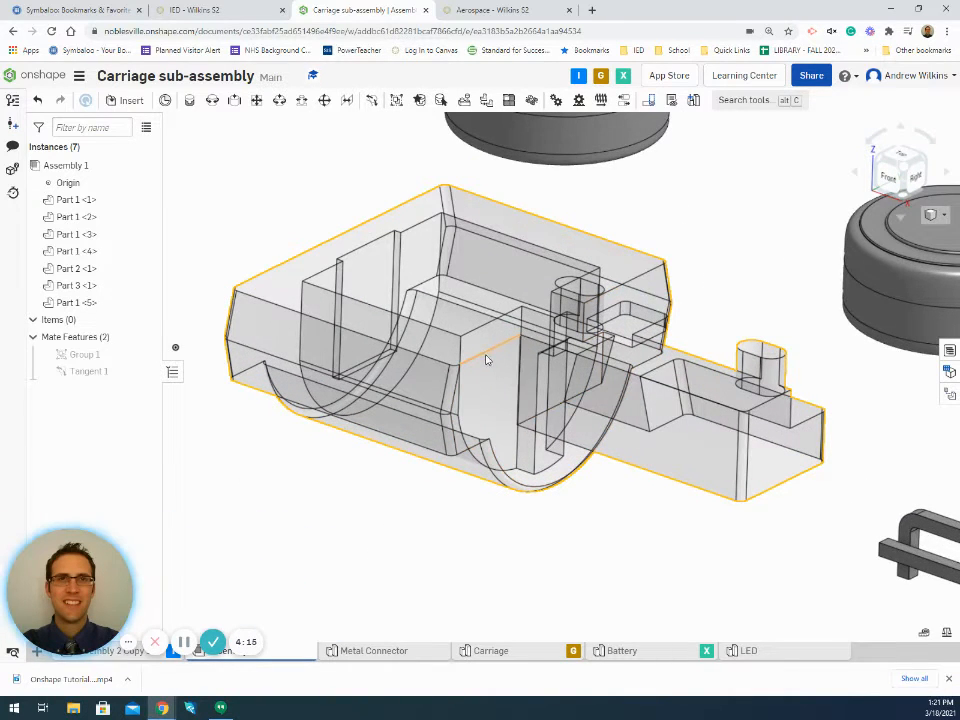
right_click(486, 360)
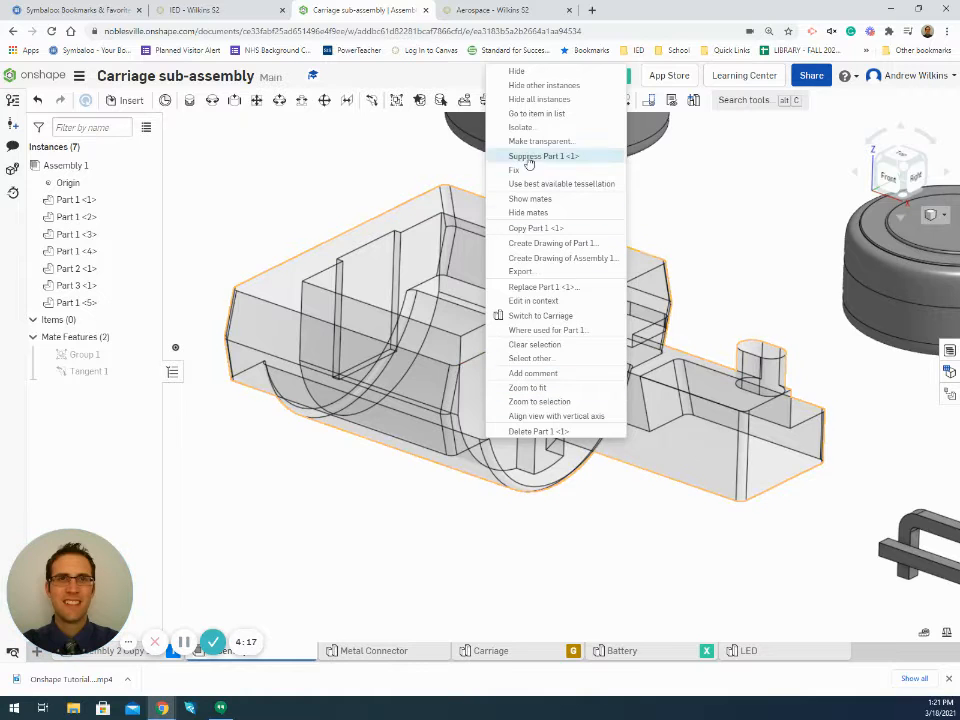
left_click(520, 171)
left_click_drag(490, 384, 531, 435)
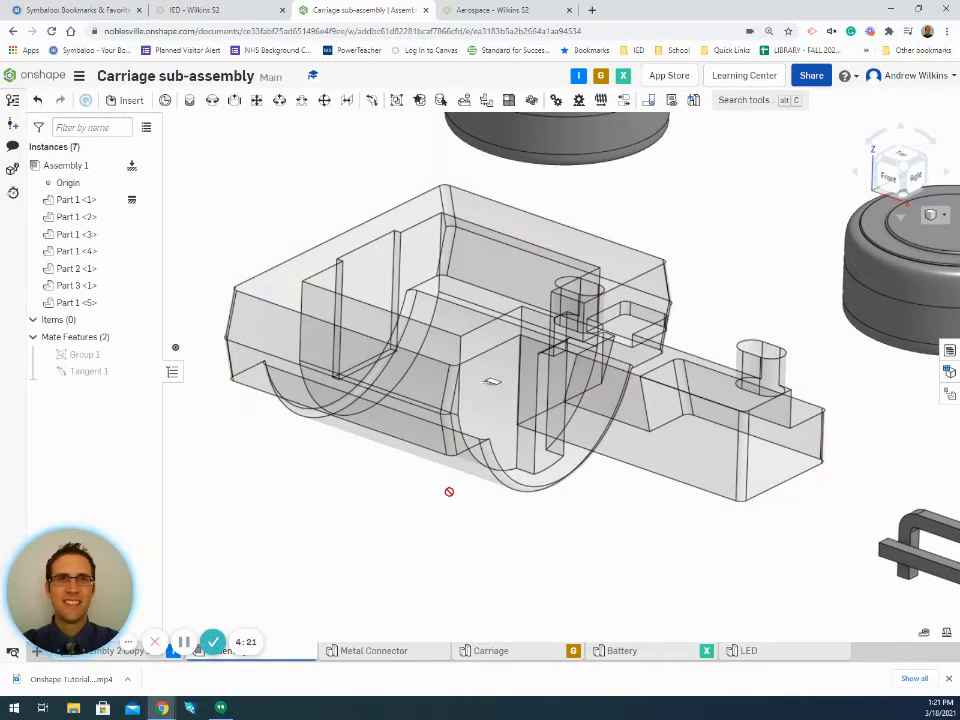
- Examine the LED's straight lead and the carriage's slotted arm from several angles to find matching edges and faces
scroll(553, 361, "down", 5)
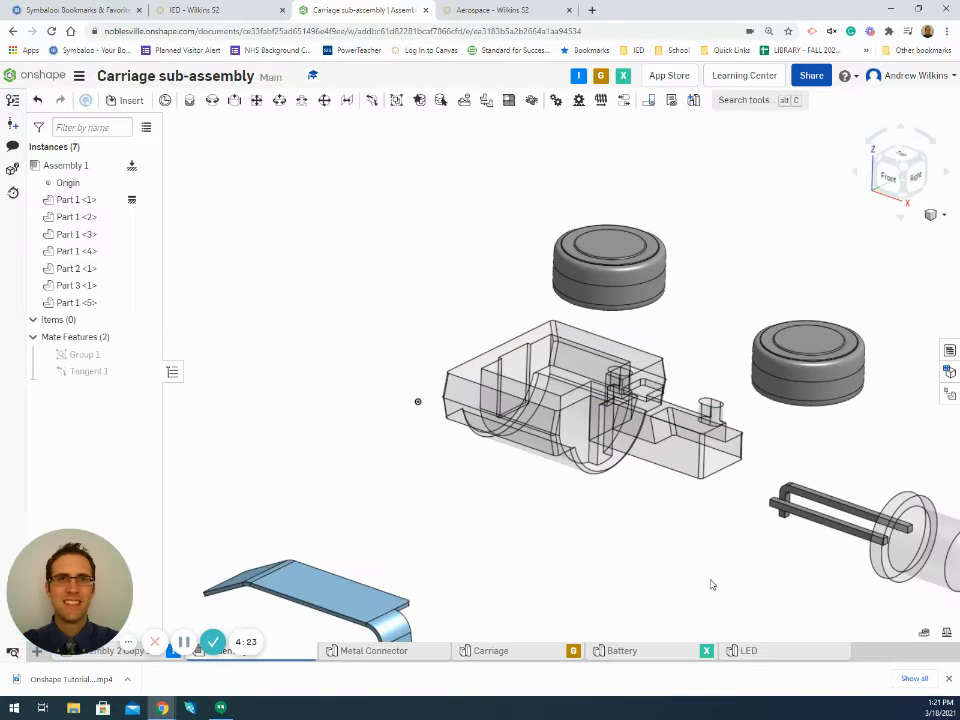
middle_click_drag(589, 508, 587, 506)
mouse_move(587, 506)
right_mouse_down()
mouse_move(570, 502)
mouse_move(580, 505)
right_mouse_up()
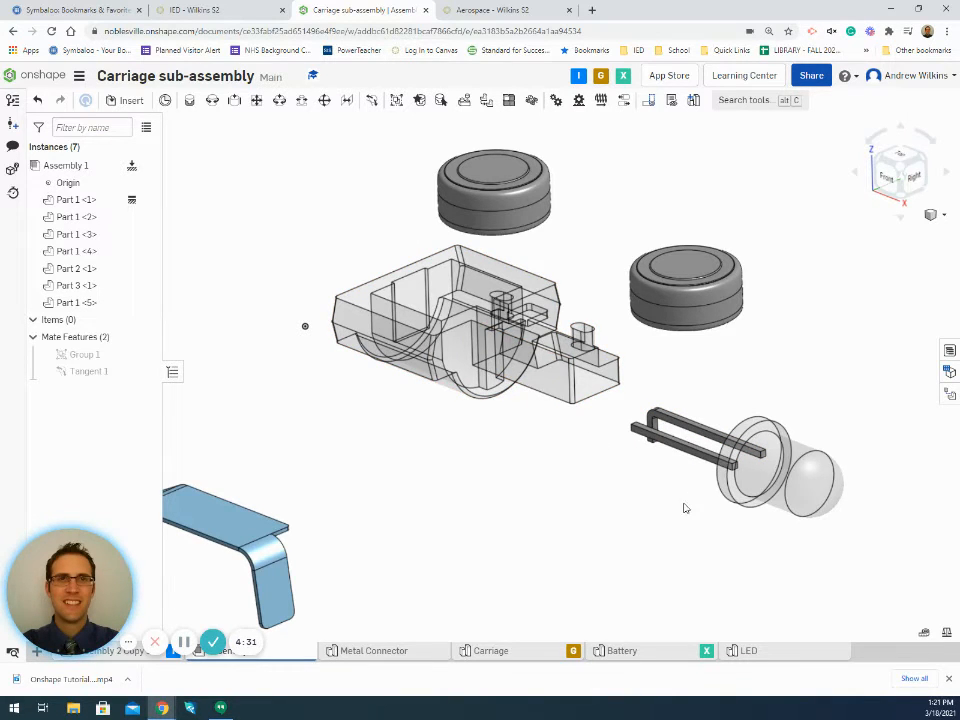
right_click_drag(685, 508, 394, 390)
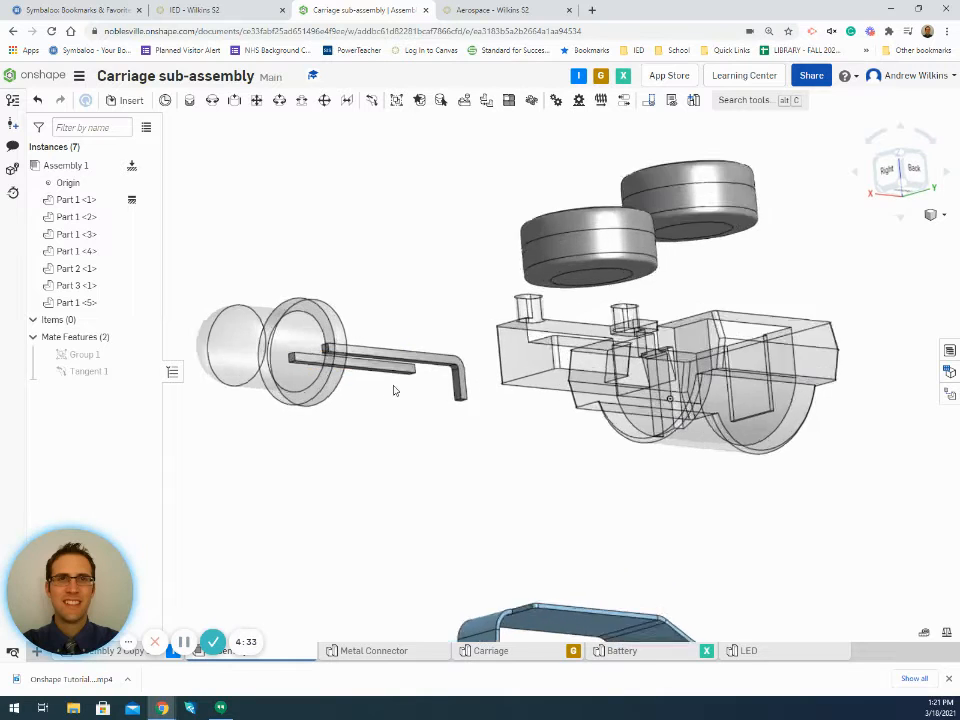
scroll(394, 390, "up", 5)
scroll(365, 354, "up", 4)
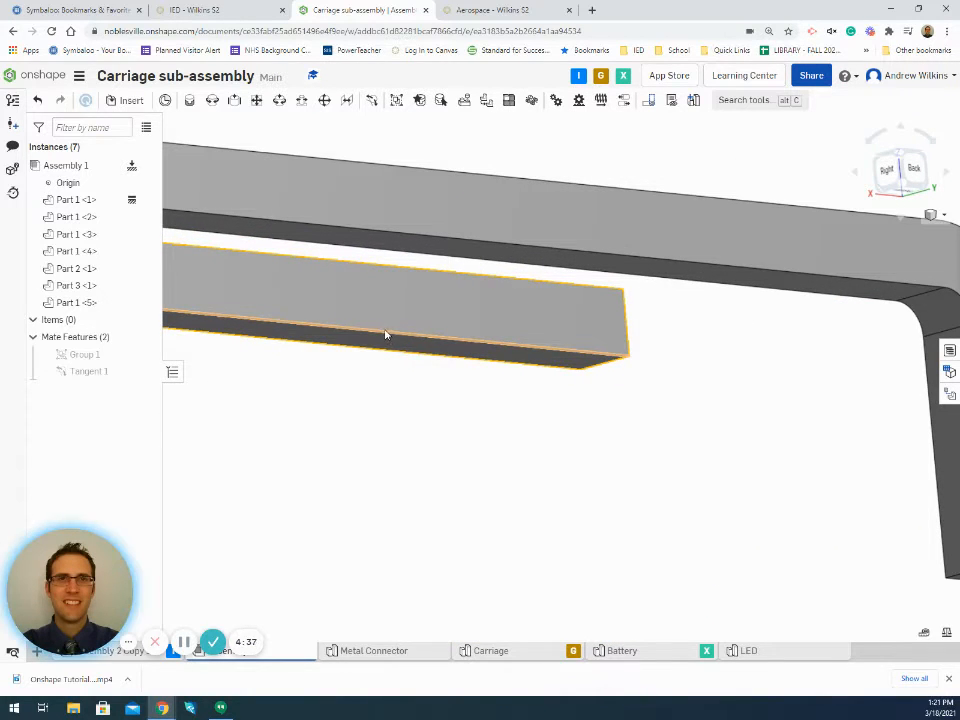
scroll(656, 426, "down", 8)
right_click_drag(656, 426, 737, 341)
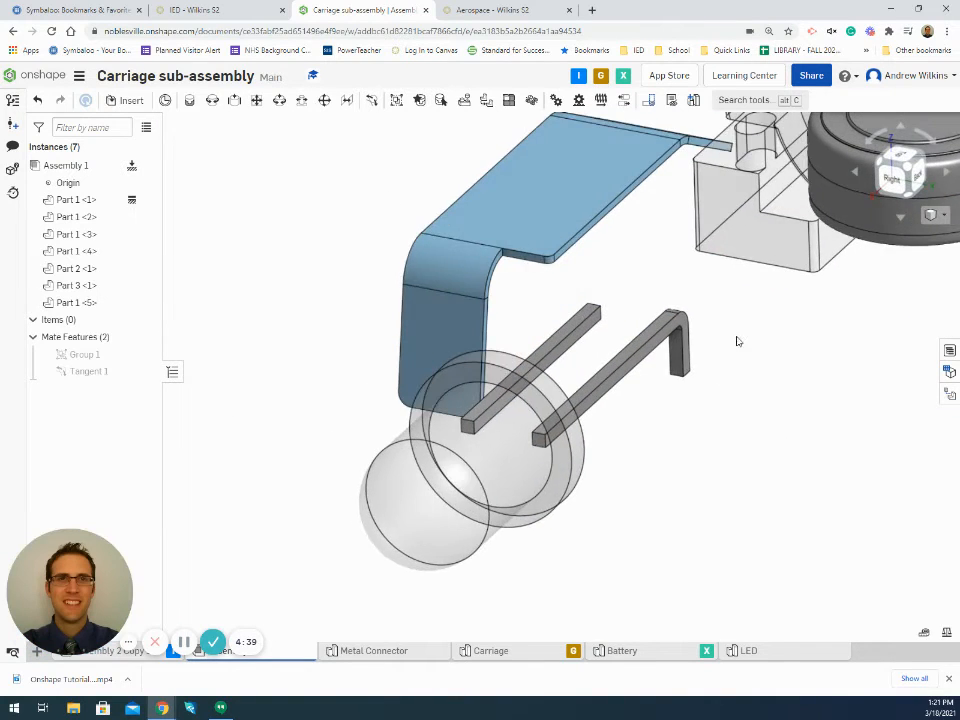
scroll(739, 344, "down", 2)
scroll(741, 347, "up", 8)
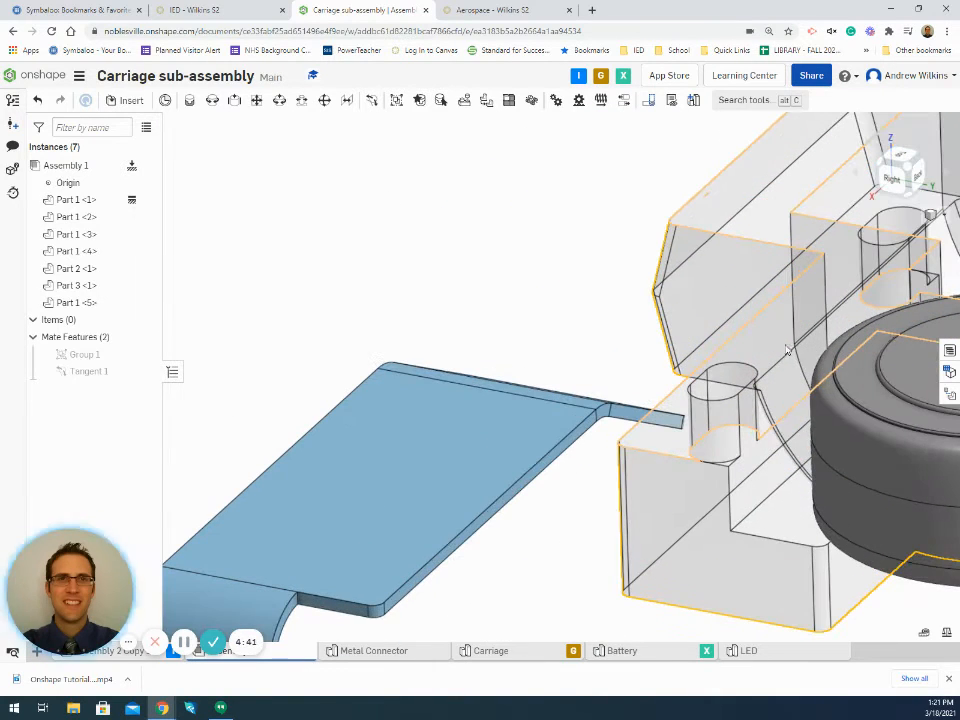
scroll(772, 338, "down", 6)
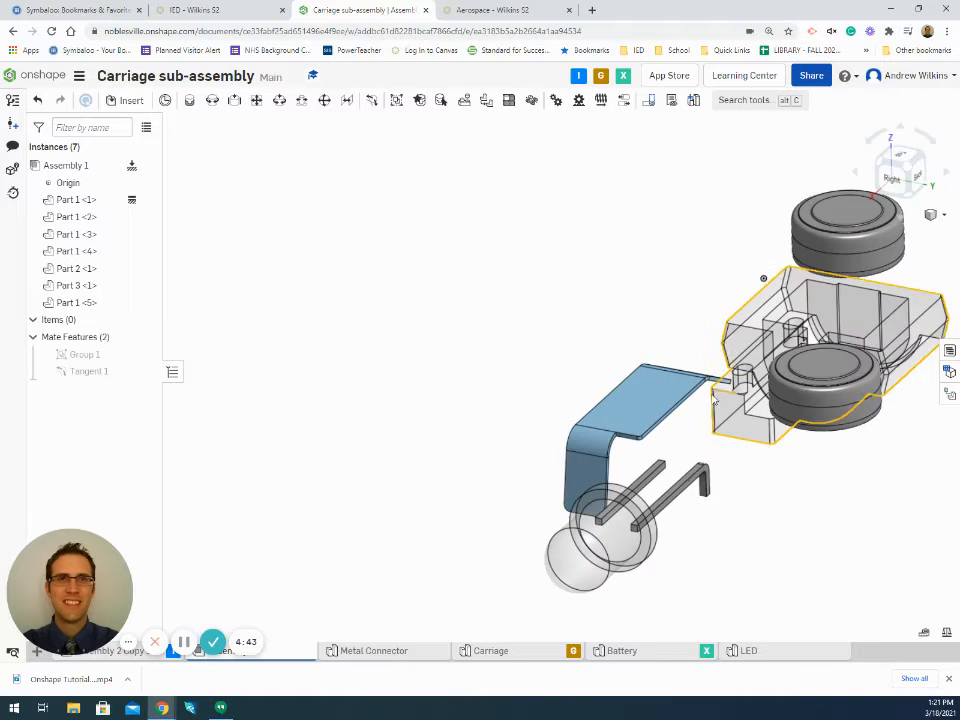
- Add a Tangent mate between the long lower edge of the LED's straight lead and the carriage's flat slotted face along its arm
left_click(371, 100)
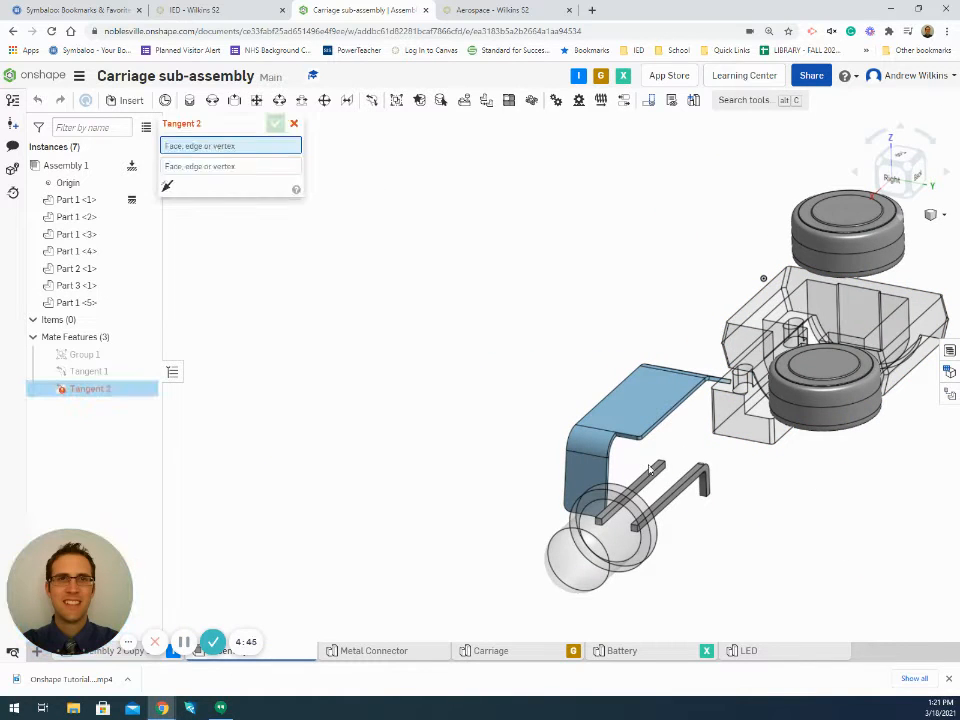
right_click_drag(681, 531, 630, 503)
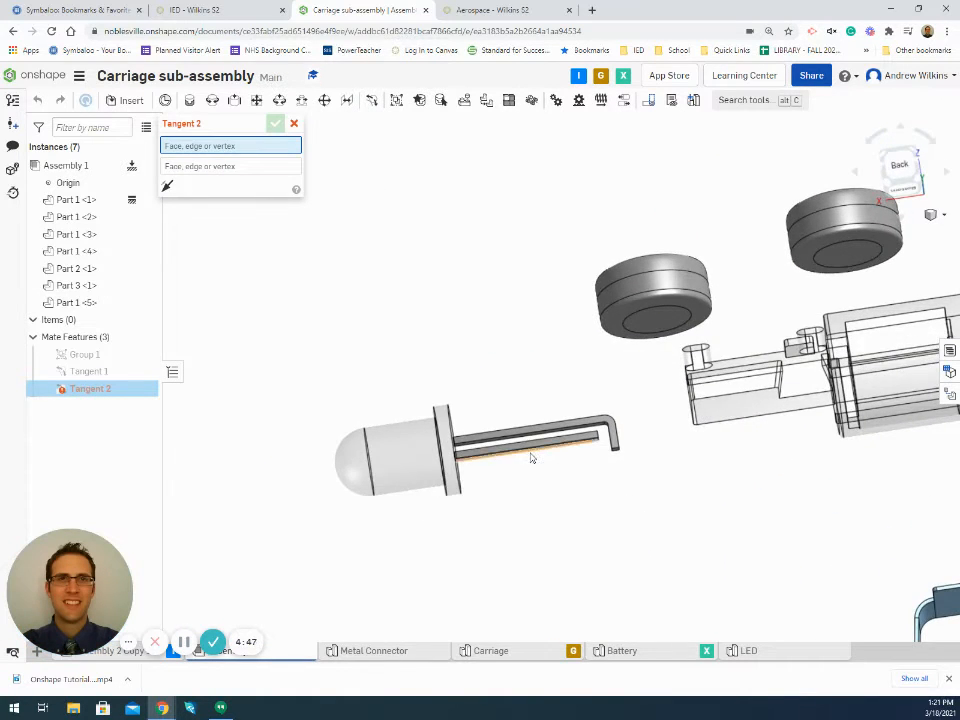
scroll(532, 458, "up", 6)
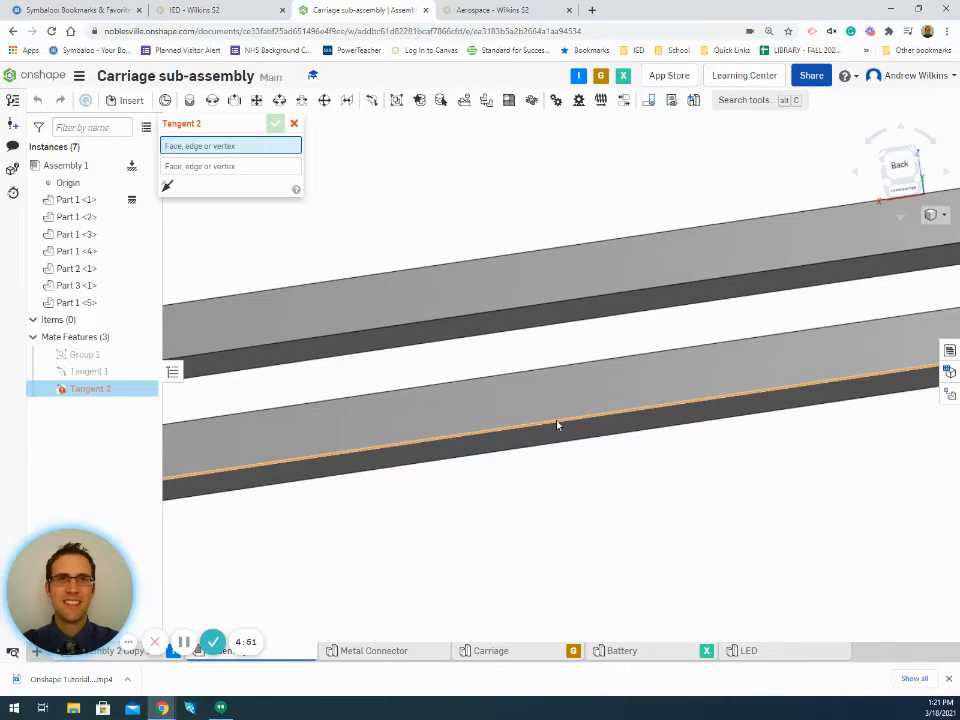
left_click(558, 426)
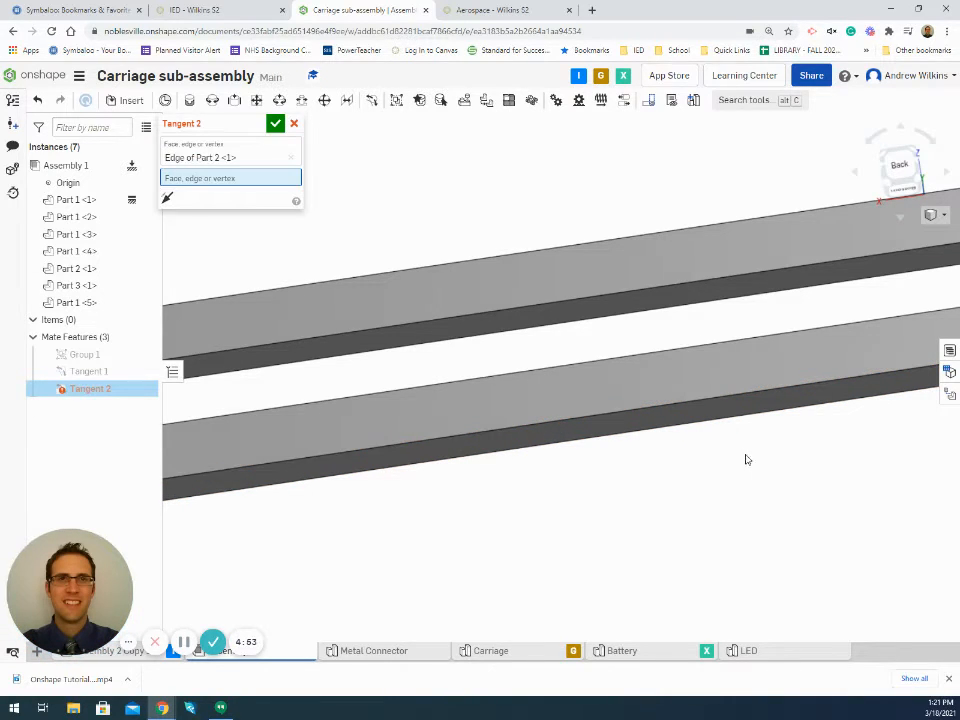
scroll(750, 461, "down", 6)
right_click_drag(773, 469, 876, 438)
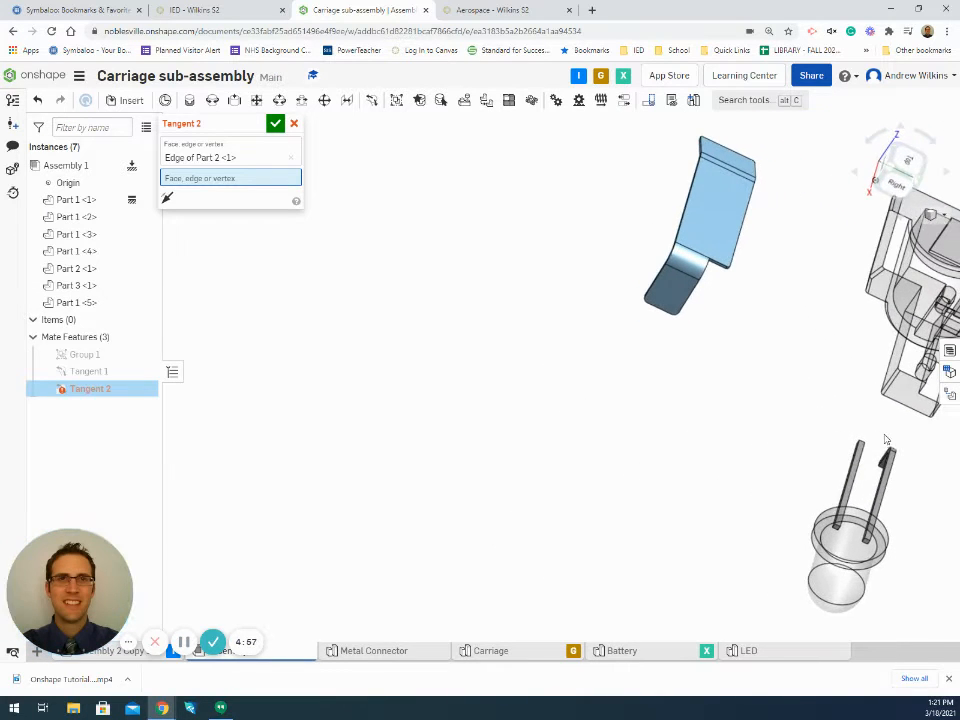
middle_click_drag(874, 437, 675, 467)
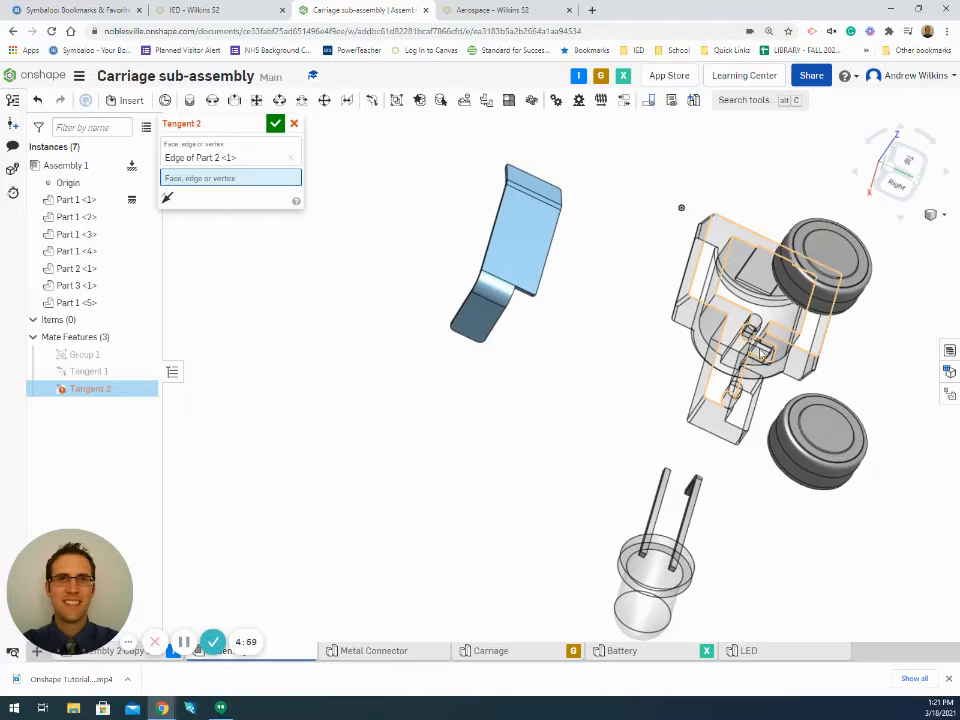
scroll(726, 378, "up", 5)
left_click(728, 366)
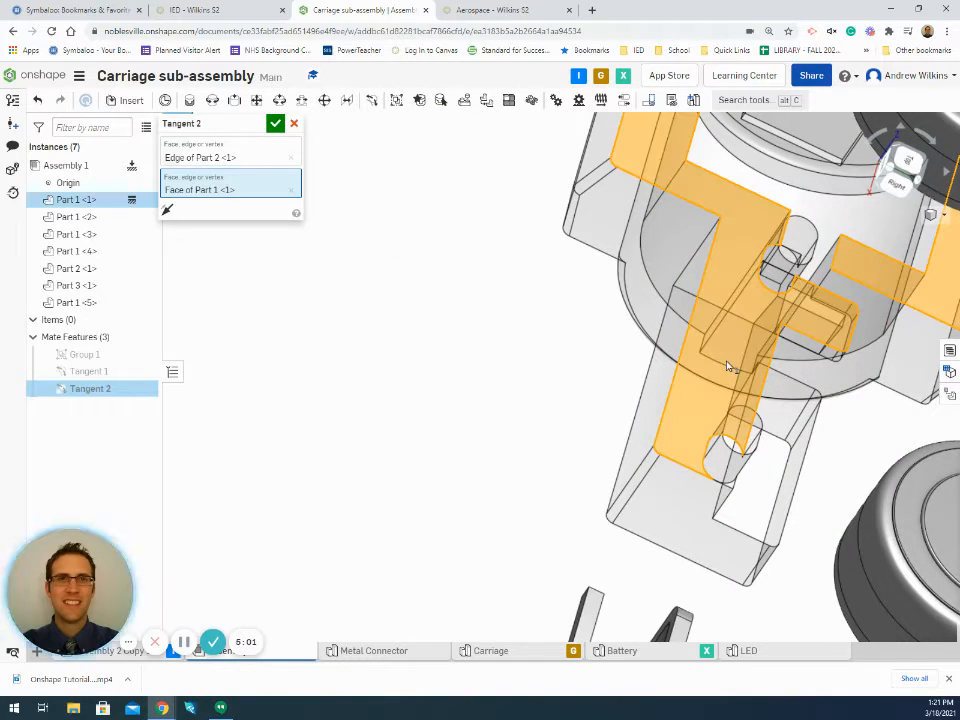
scroll(778, 589, "down", 3)
middle_click_drag(765, 597, 573, 450)
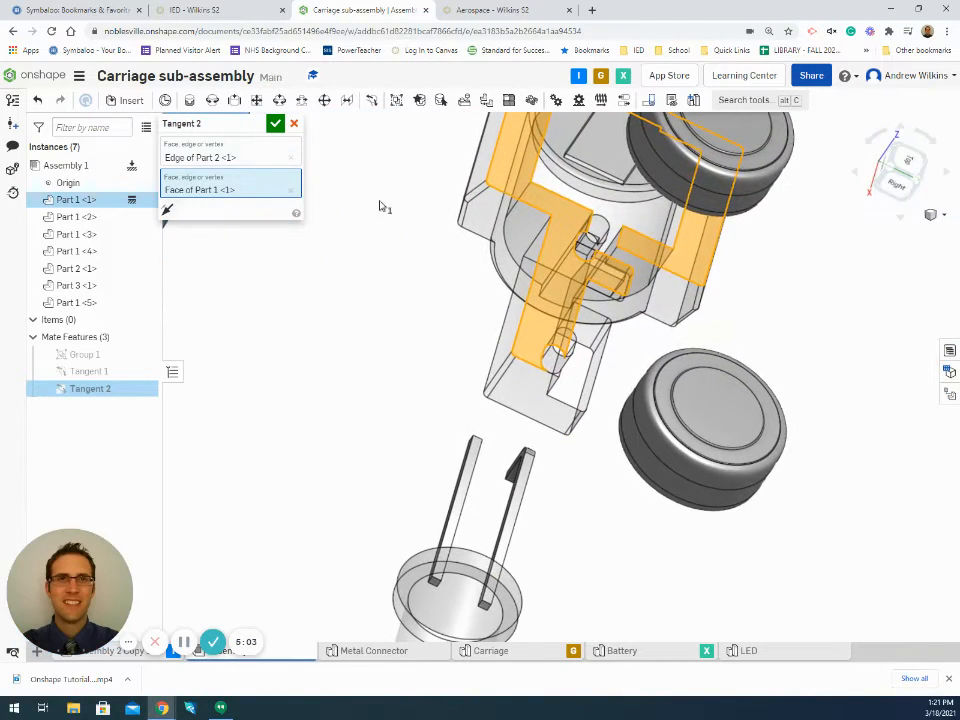
left_click(295, 124)
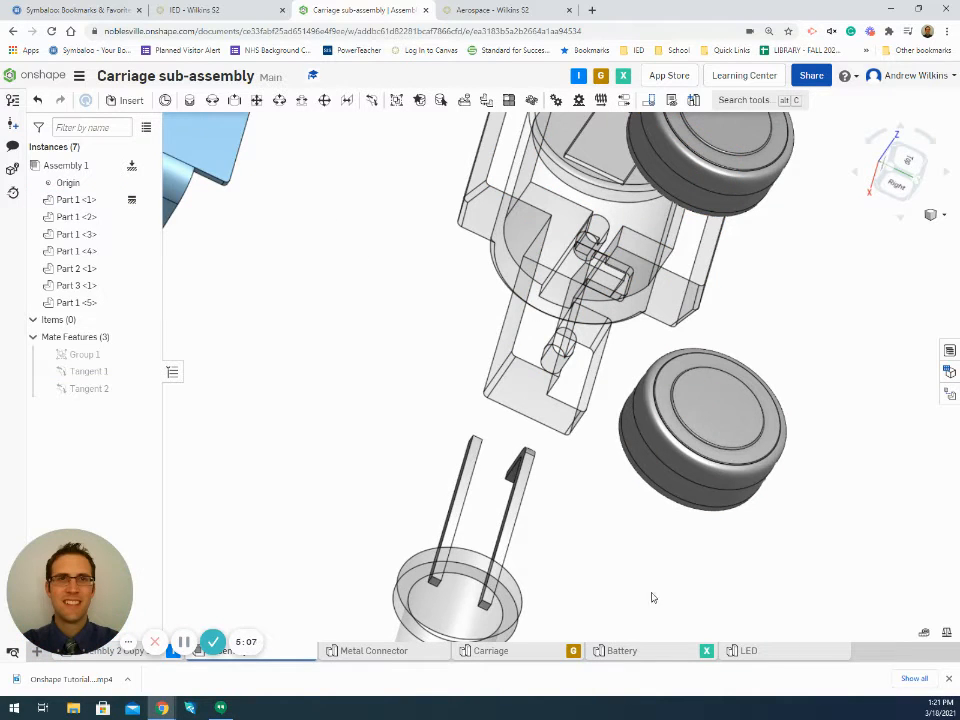
- Move the LED slightly away from the carriage to test its remaining freedom of movement
middle_click_drag(652, 593, 641, 506)
mouse_move(639, 514)
right_mouse_down()
mouse_move(640, 478)
mouse_move(649, 495)
right_mouse_up()
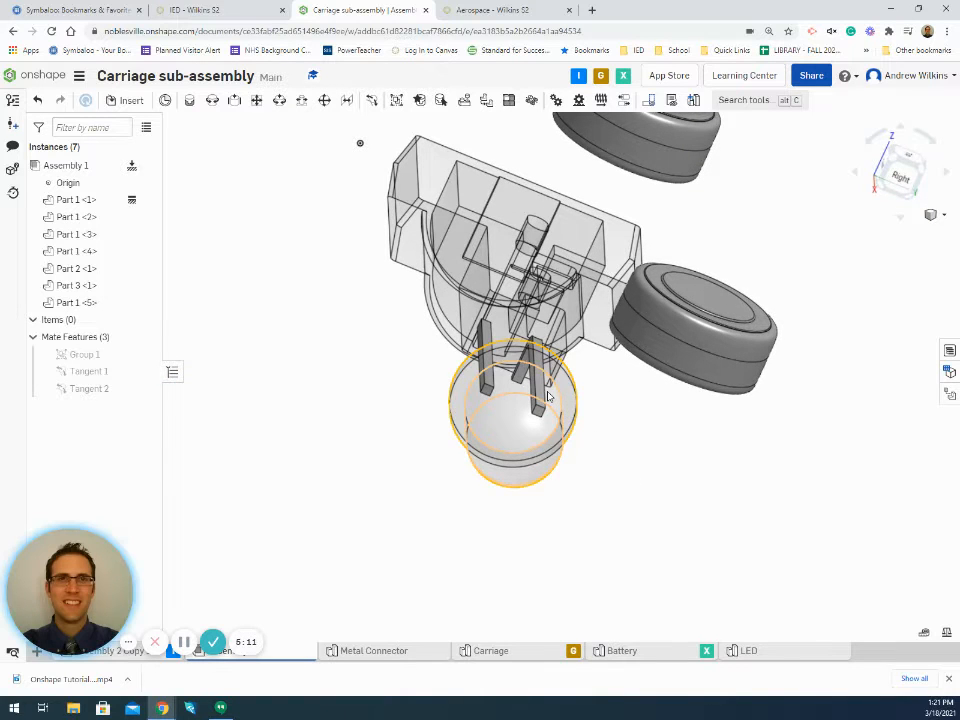
left_click_drag(547, 397, 561, 439)
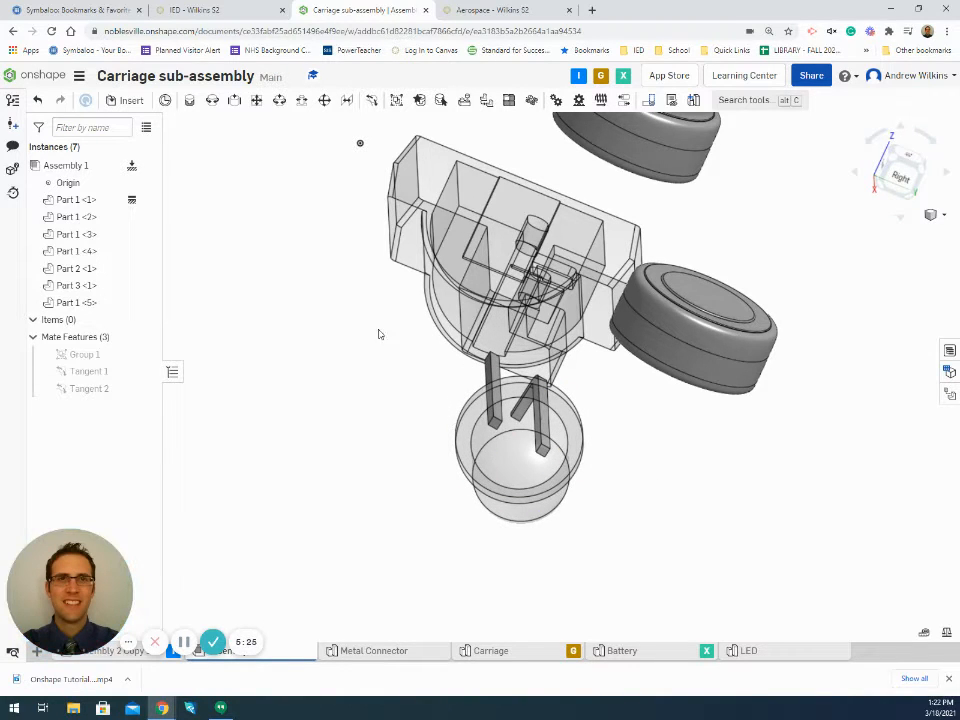
- Add a Tangent mate between the long lower edge of the LED's bent lead and the small flat rectangular face on the carriage's arm
left_click(371, 102)
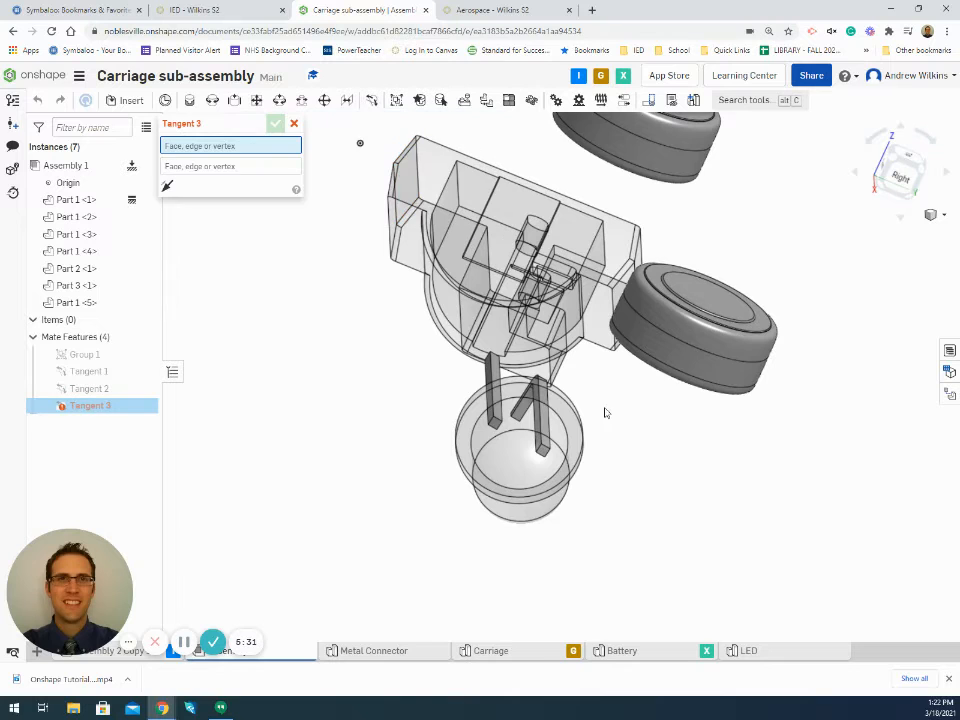
right_click_drag(640, 468, 616, 456)
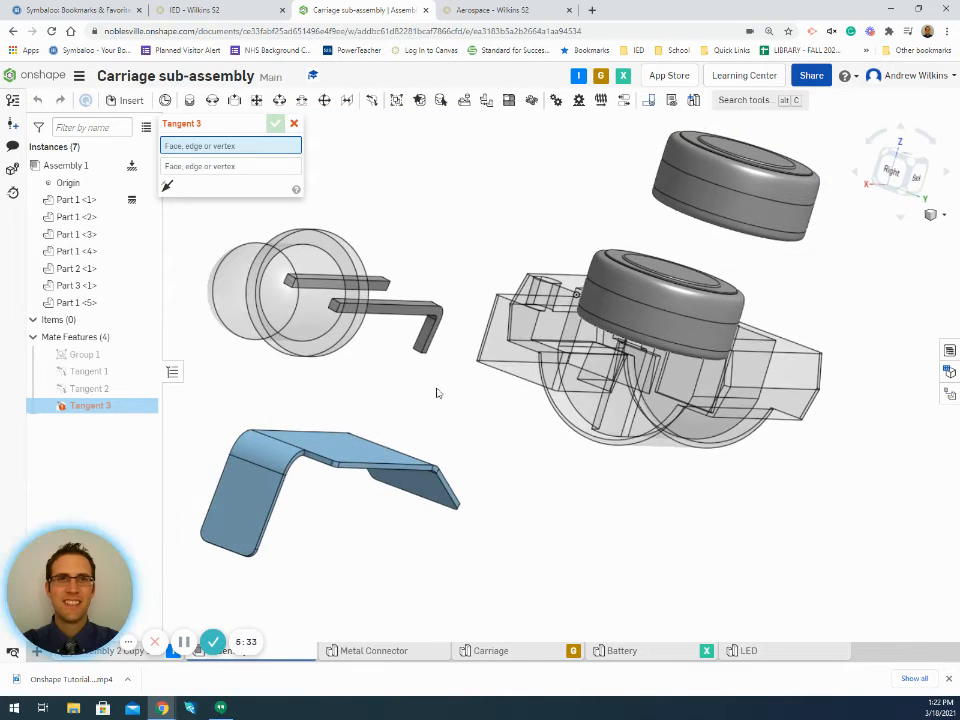
scroll(399, 326, "up", 5)
scroll(399, 324, "up", 2)
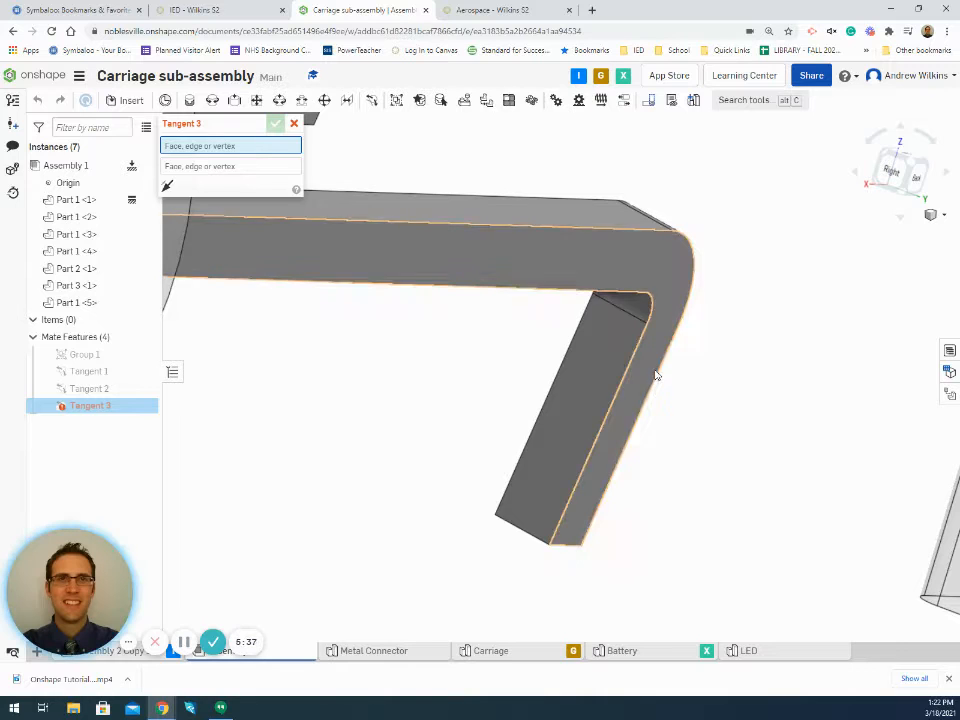
left_click(365, 288)
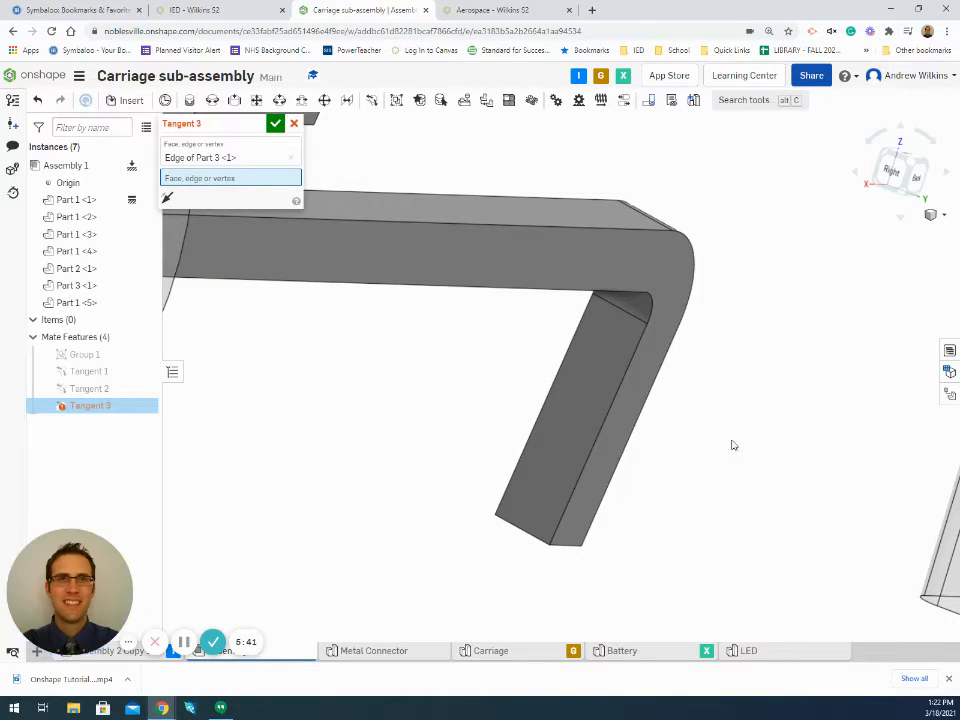
scroll(760, 460, "down", 5)
scroll(790, 485, "down", 2)
right_click_drag(809, 503, 803, 514)
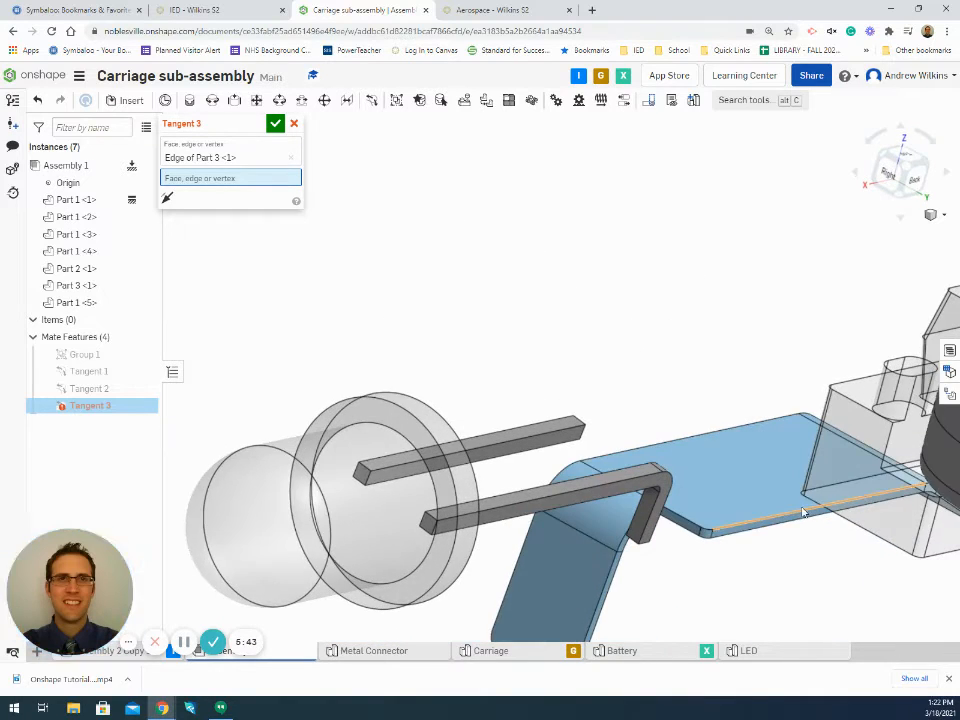
middle_click_drag(803, 514, 518, 444)
right_click_drag(786, 504, 798, 510)
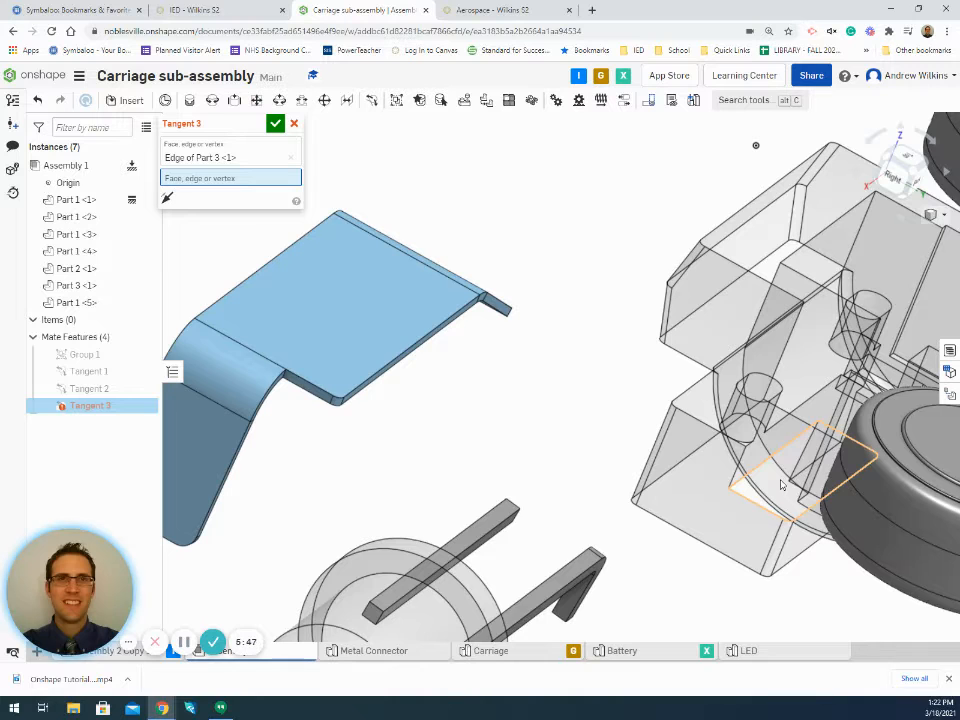
left_click(782, 485)
scroll(692, 584, "down", 3)
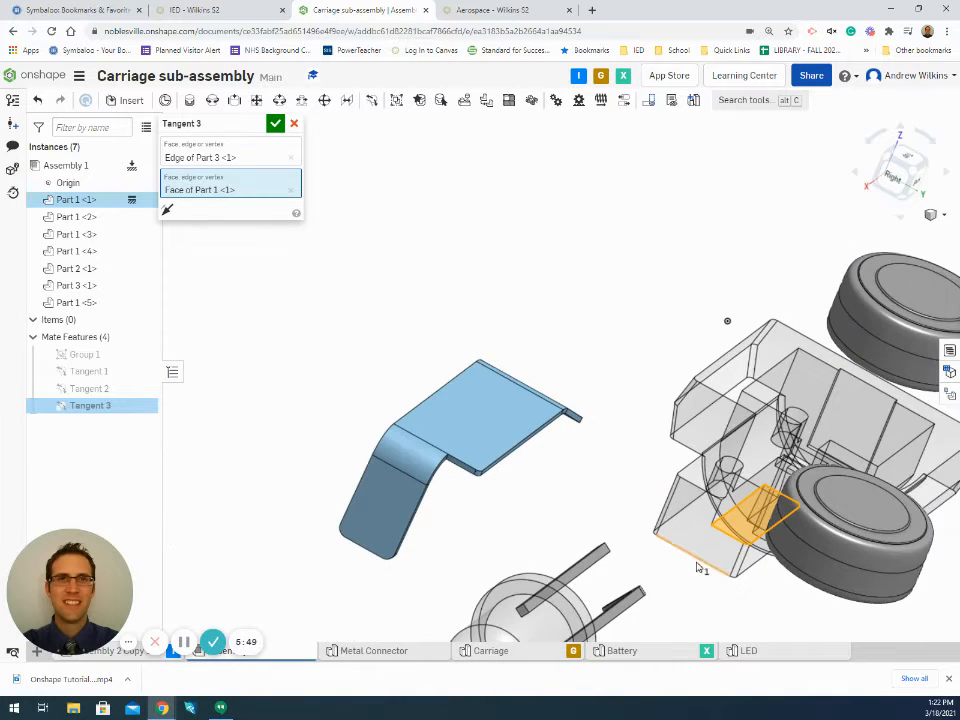
middle_click_drag(697, 563, 664, 327)
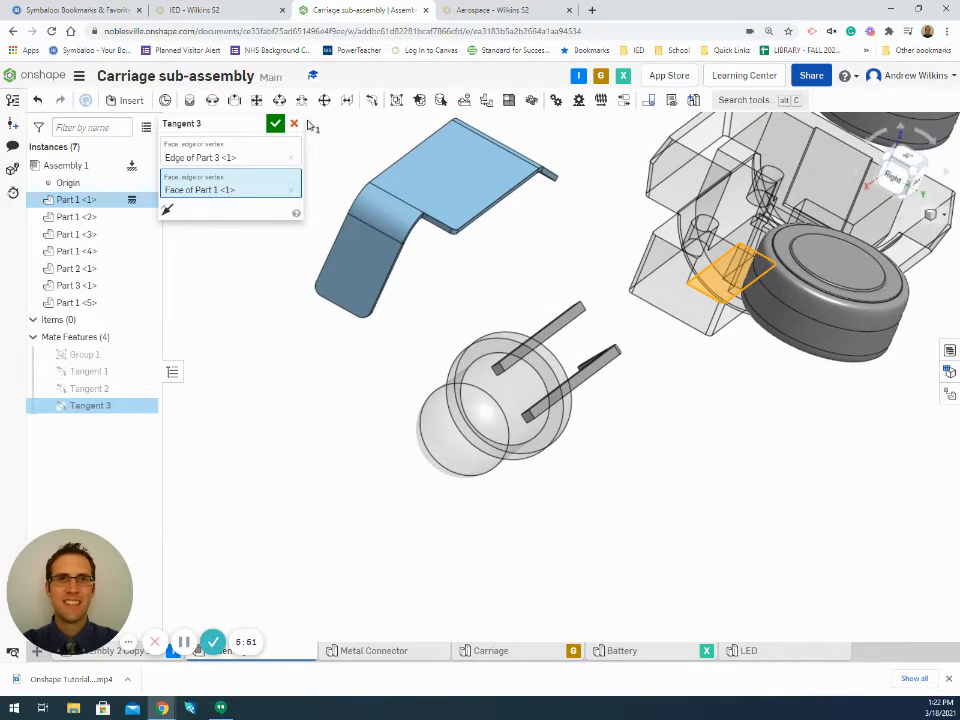
left_click(275, 125)
- Move the LED along the carriage to test its remaining freedom and compare its flange with the arm's end from several angles
mouse_move(678, 389)
right_mouse_down()
mouse_move(666, 358)
mouse_move(684, 371)
mouse_move(678, 388)
right_mouse_up()
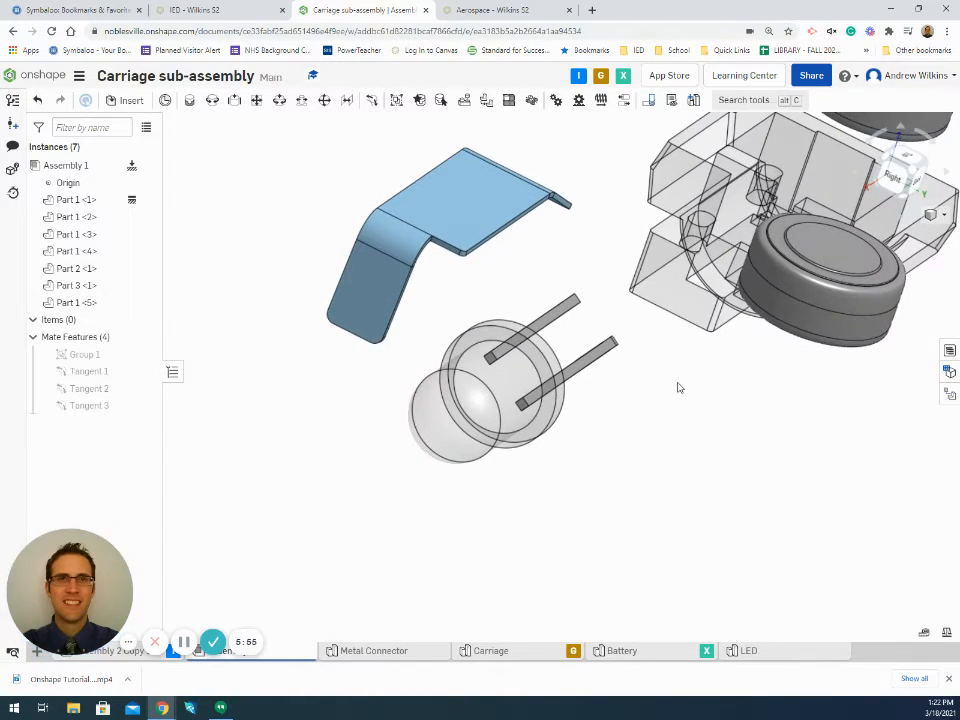
left_click_drag(507, 385, 622, 412)
right_click_drag(805, 466, 681, 450)
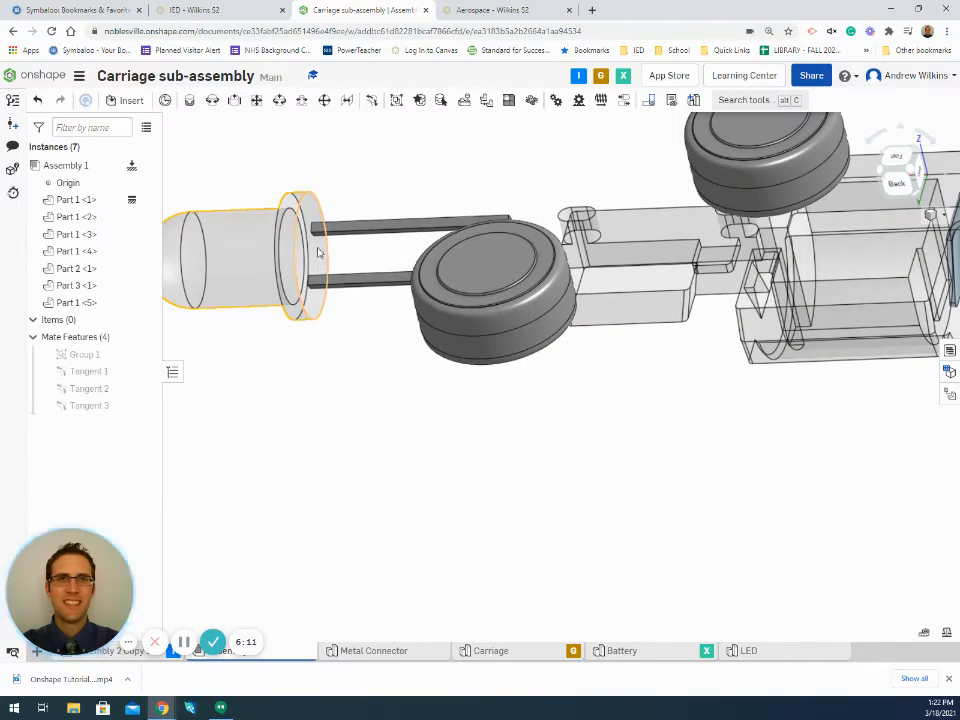
right_click_drag(318, 252, 575, 335)
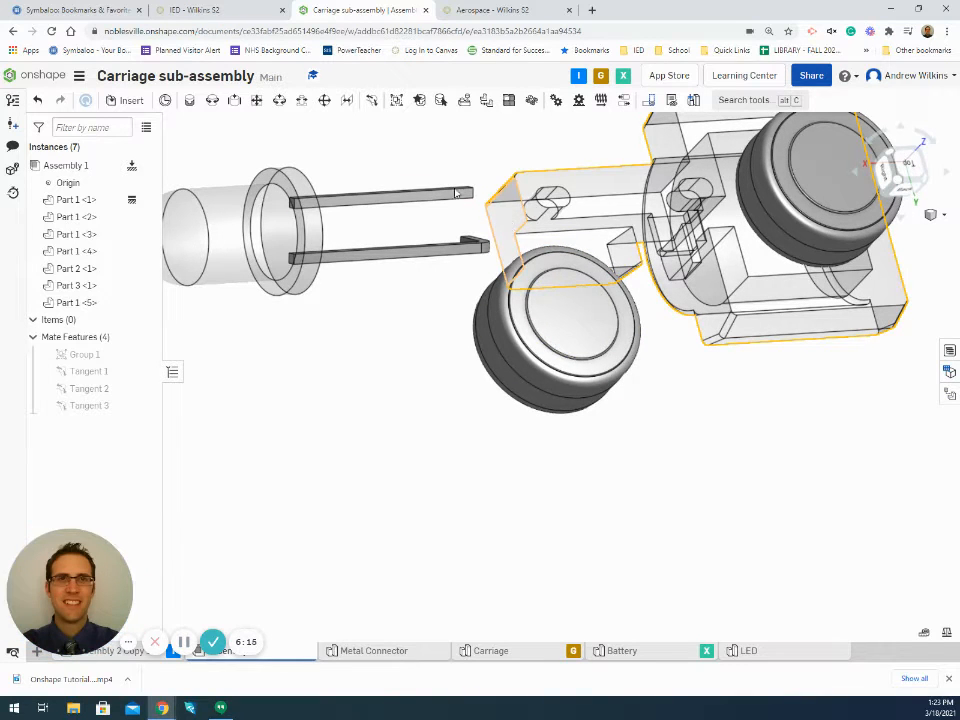
- Add a Planar mate between the LED flange's flat face on the lead side and the end face of the carriage's arm
left_click(256, 100)
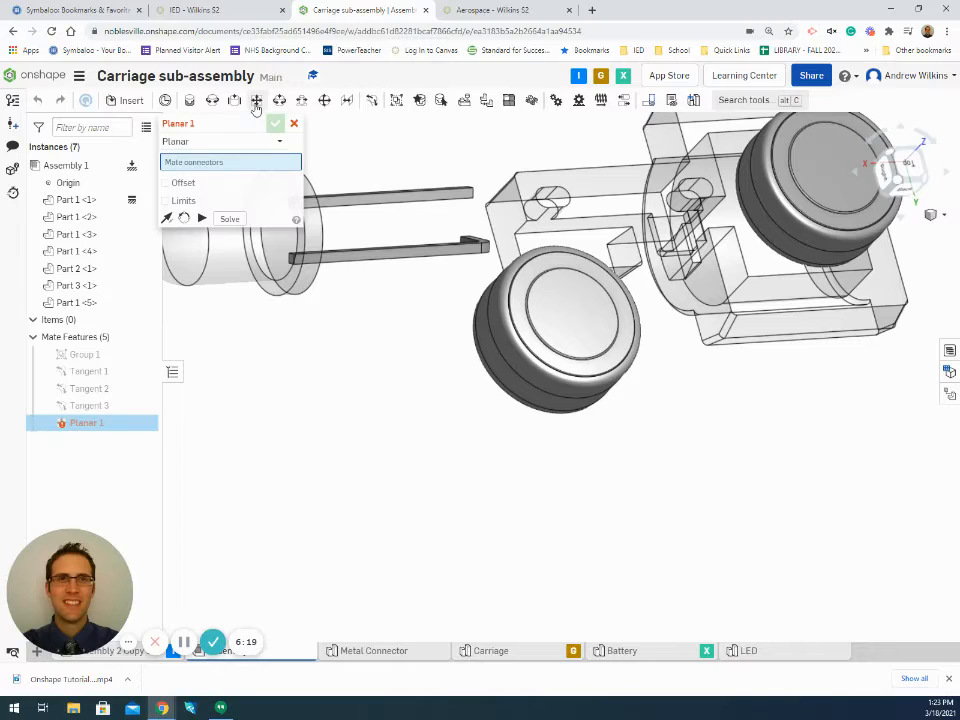
right_click_drag(390, 357, 335, 338)
scroll(353, 262, "up", 5)
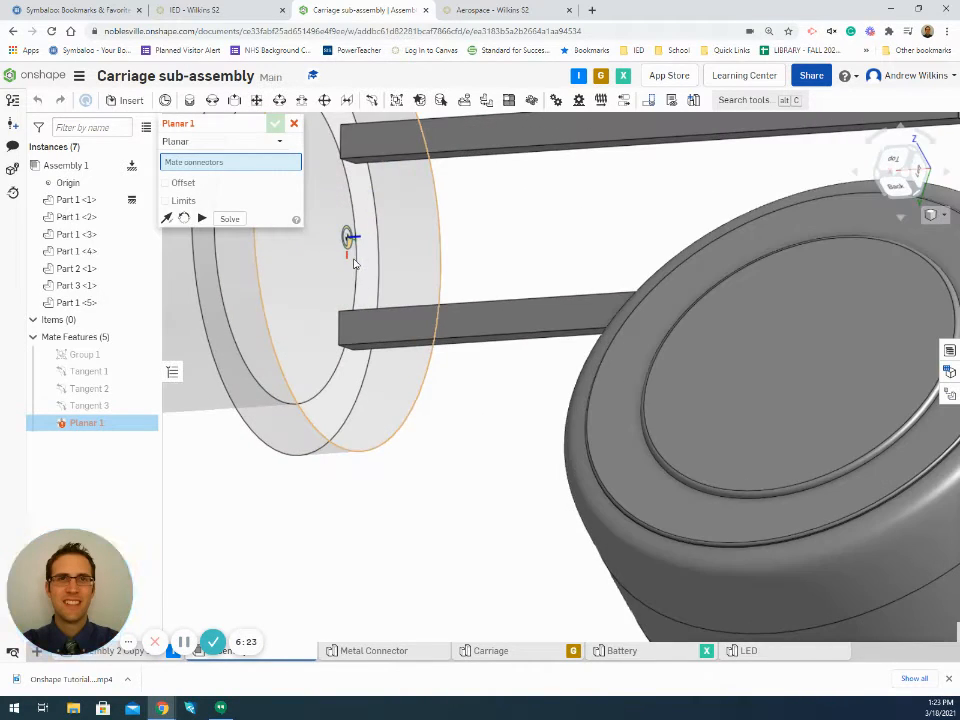
left_click(348, 238)
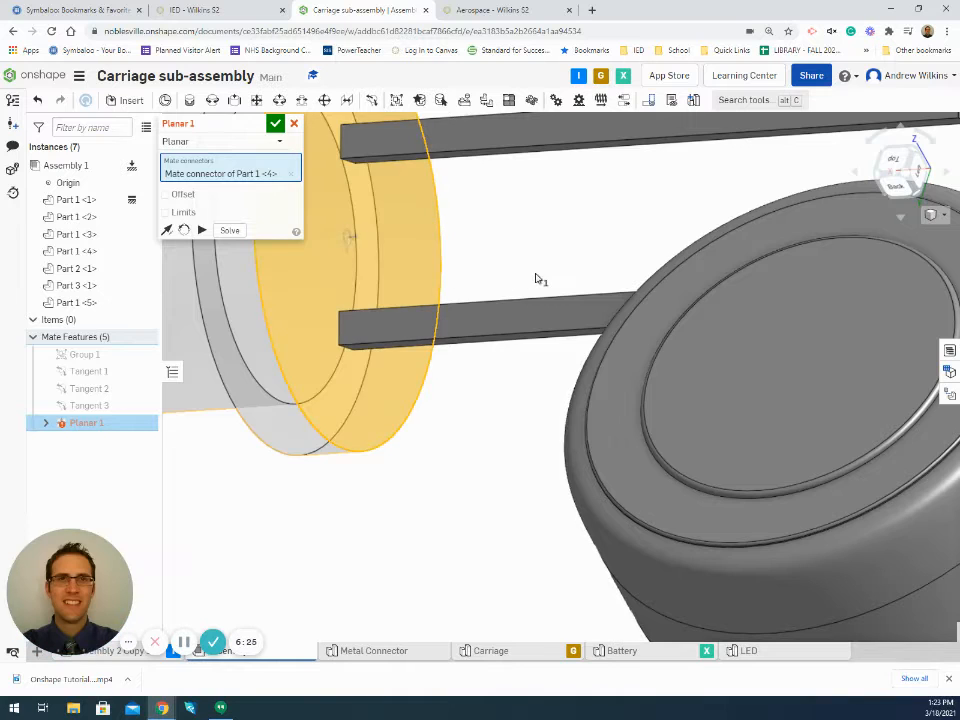
scroll(506, 356, "down", 5)
right_click_drag(506, 356, 605, 308)
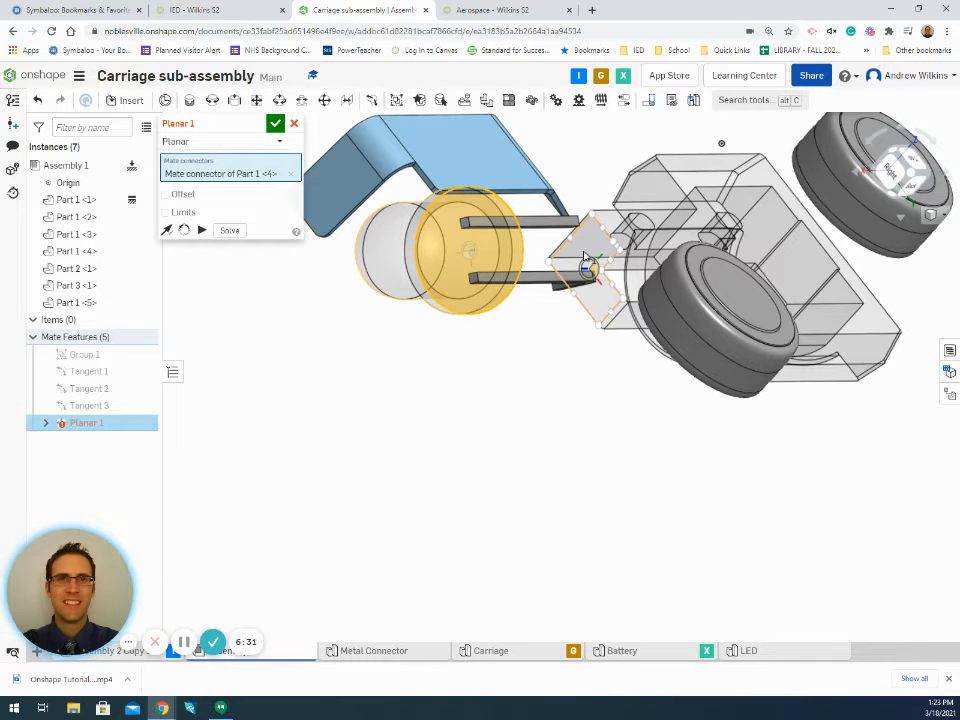
left_click(585, 256)
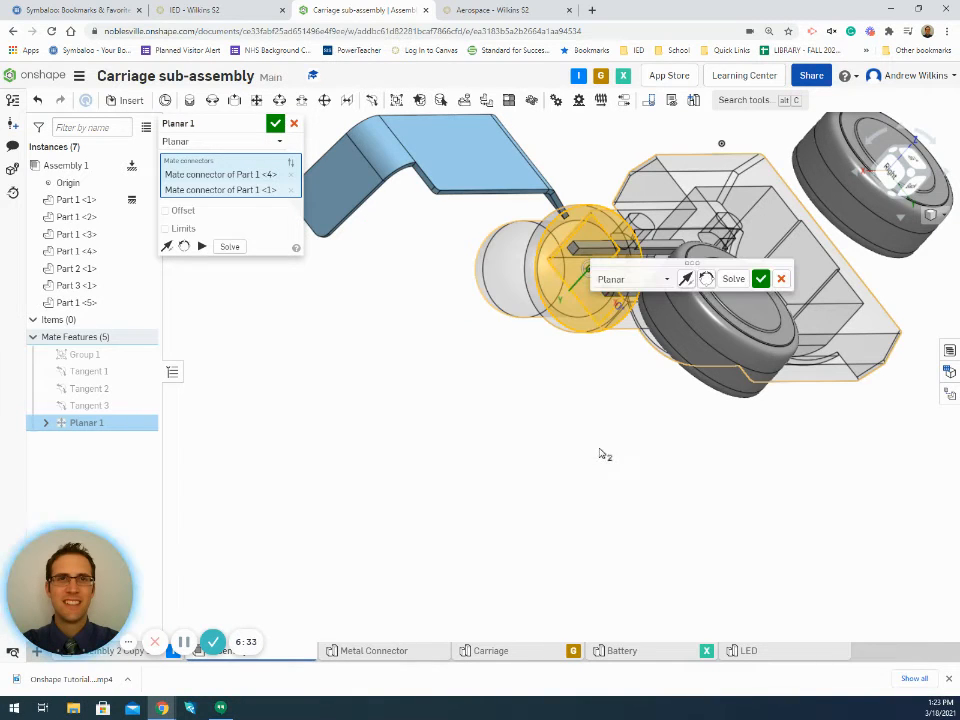
right_click_drag(600, 455, 428, 456)
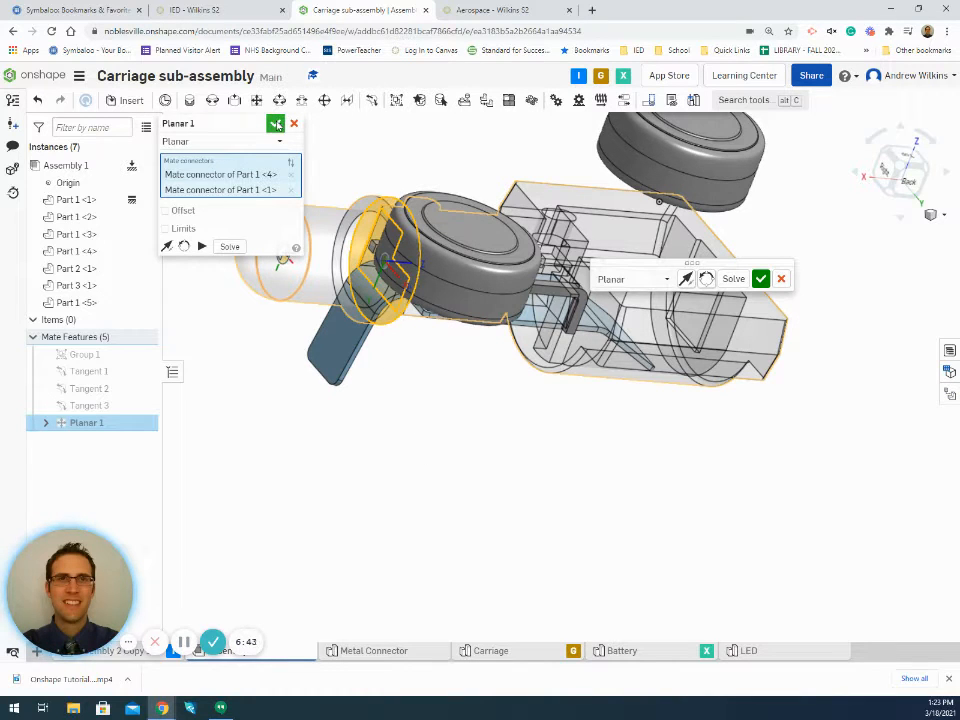
left_click(276, 124)
- Move the battery above the carriage to a clear spot below it
right_click_drag(448, 533, 492, 529)
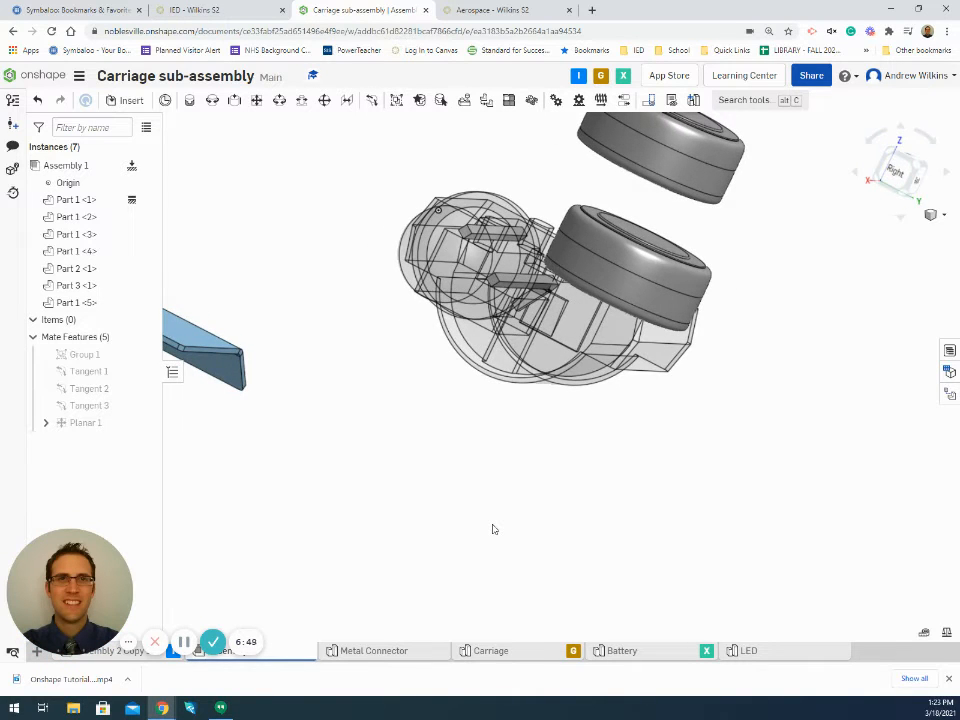
right_click_drag(489, 528, 536, 363)
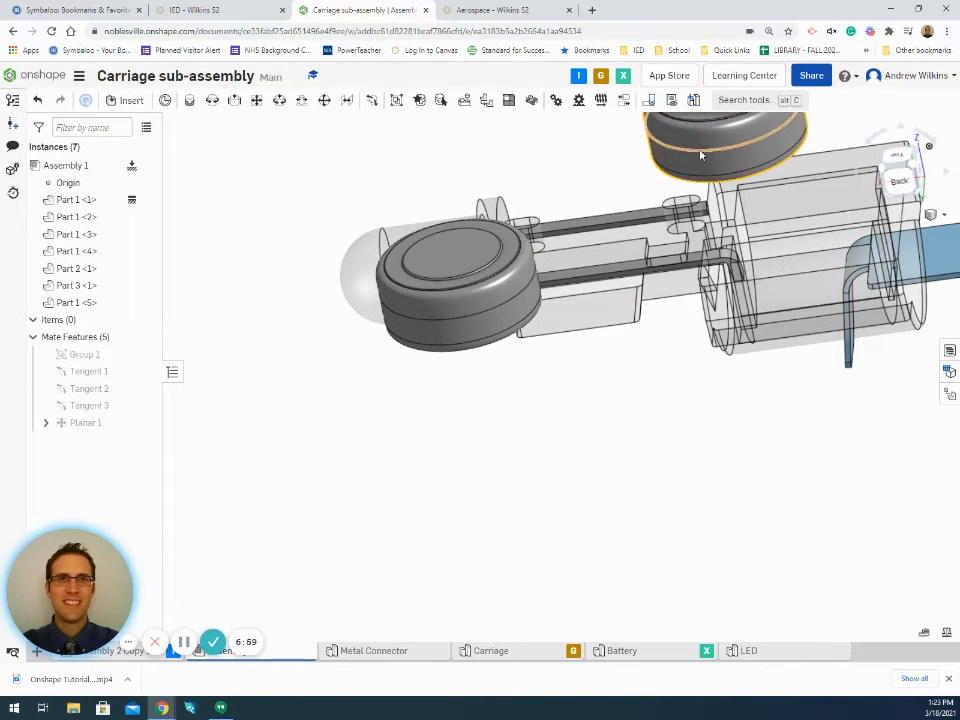
left_click_drag(712, 185, 649, 577)
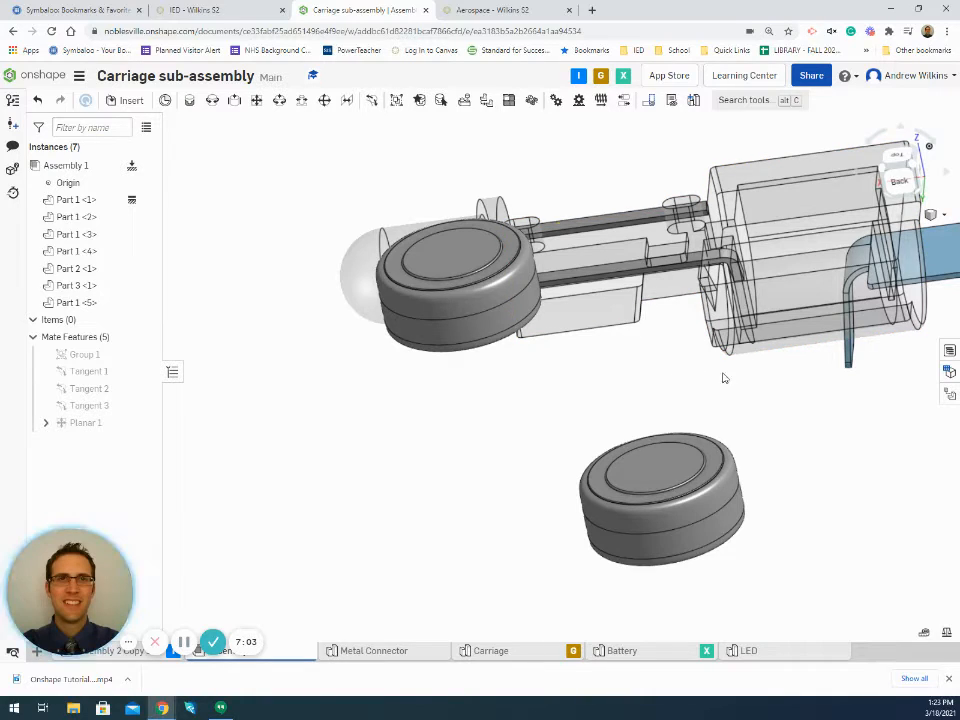
- Examine how the LED's leads sit in the carriage's slots and how the two batteries lie relative to the carriage
right_click_drag(690, 354, 744, 375)
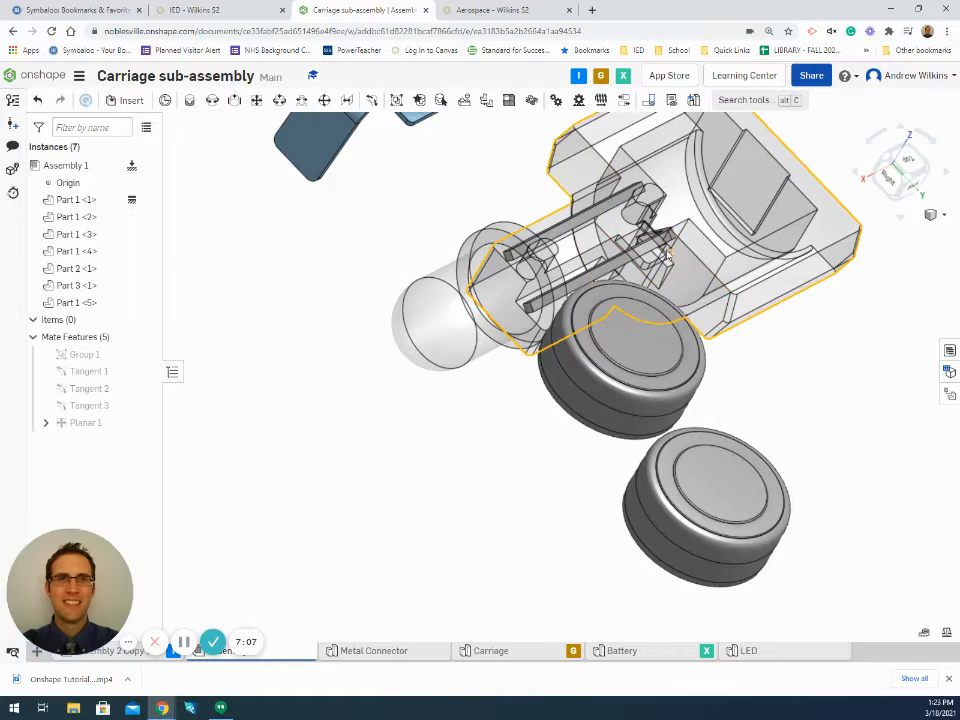
scroll(675, 260, "up", 5)
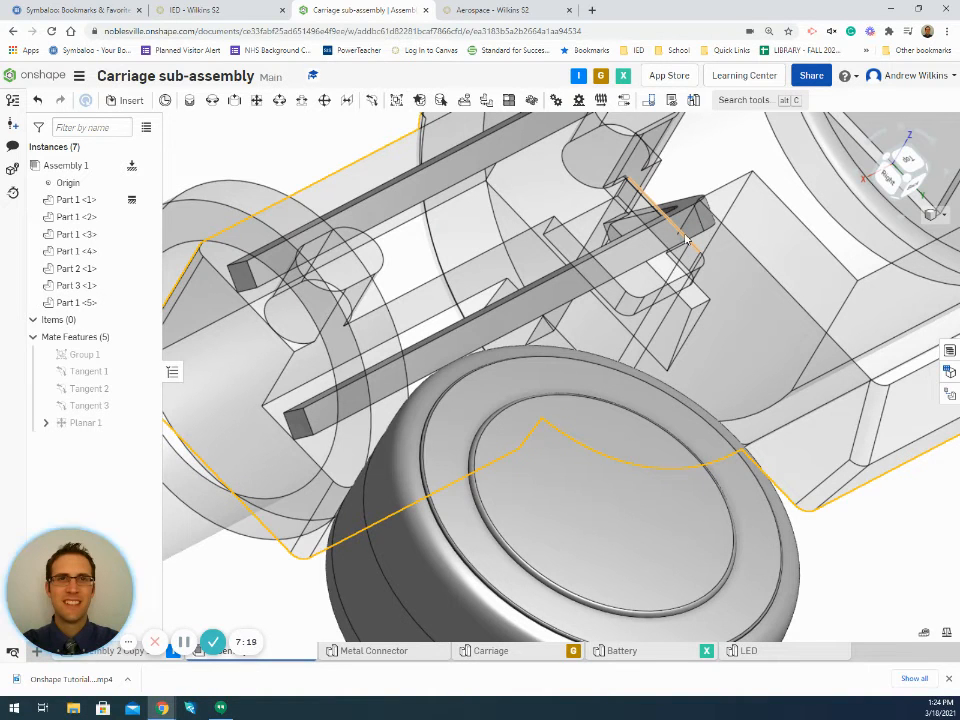
scroll(703, 253, "down", 3)
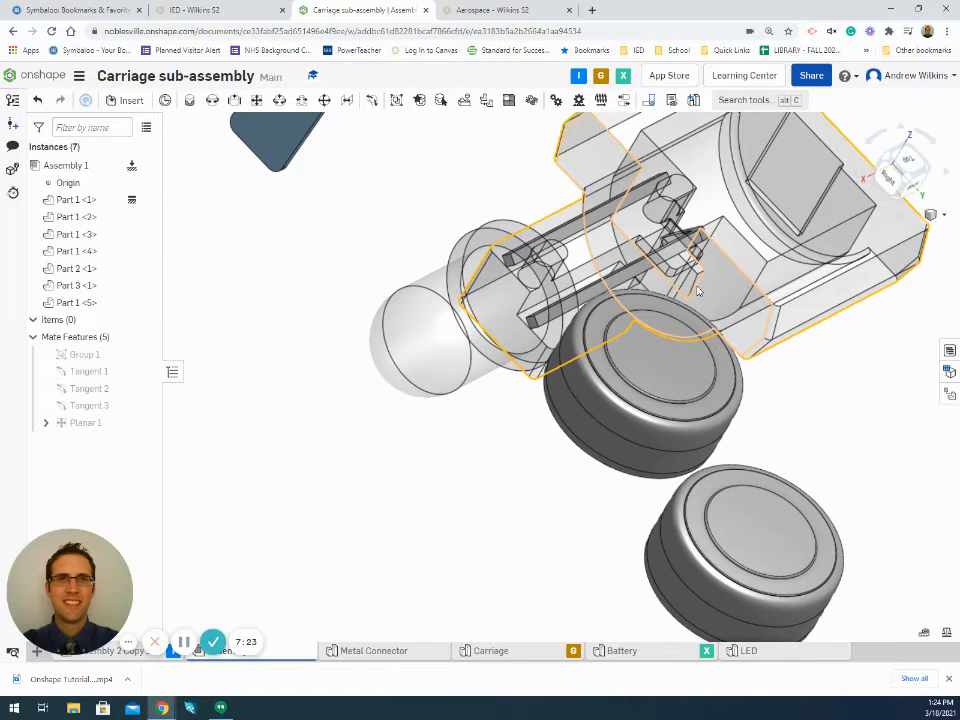
middle_click_drag(807, 380, 623, 454)
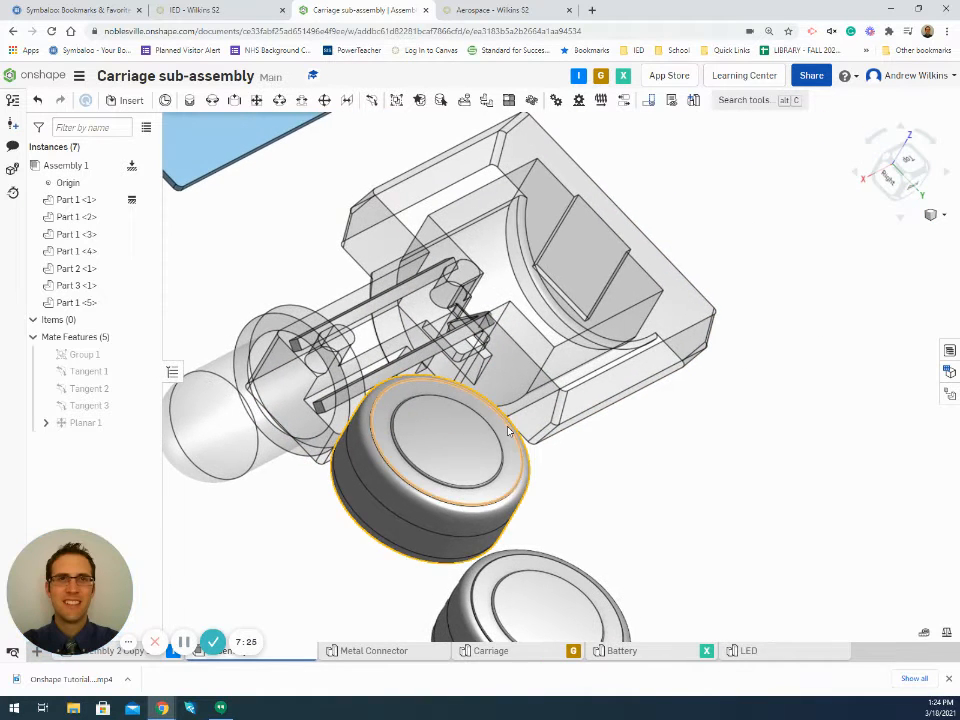
middle_click_drag(675, 497, 696, 306)
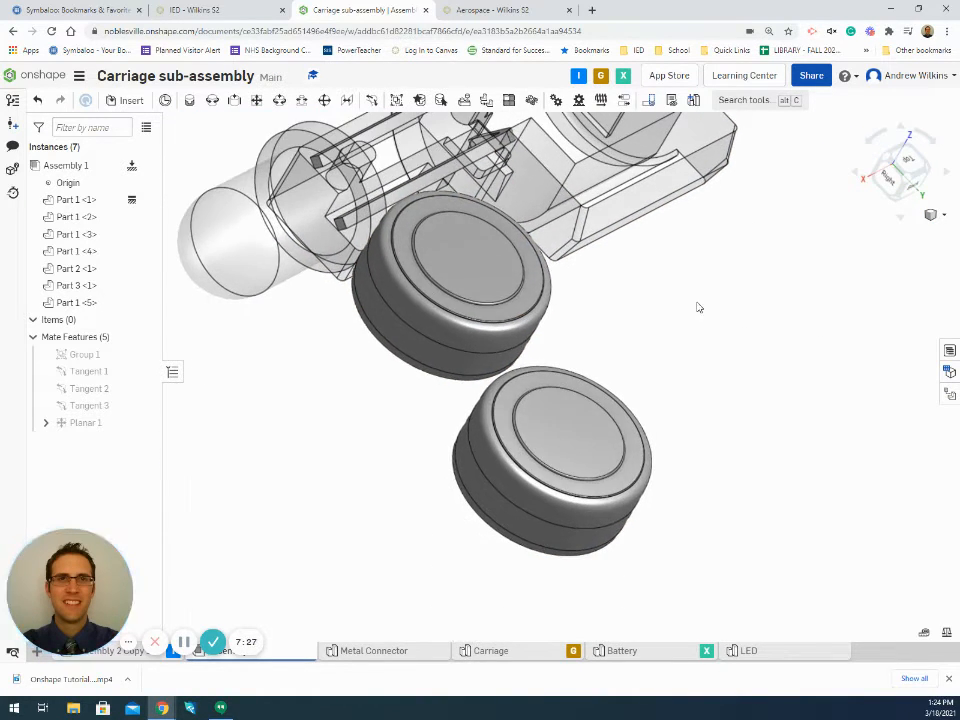
scroll(714, 369, "down", 5)
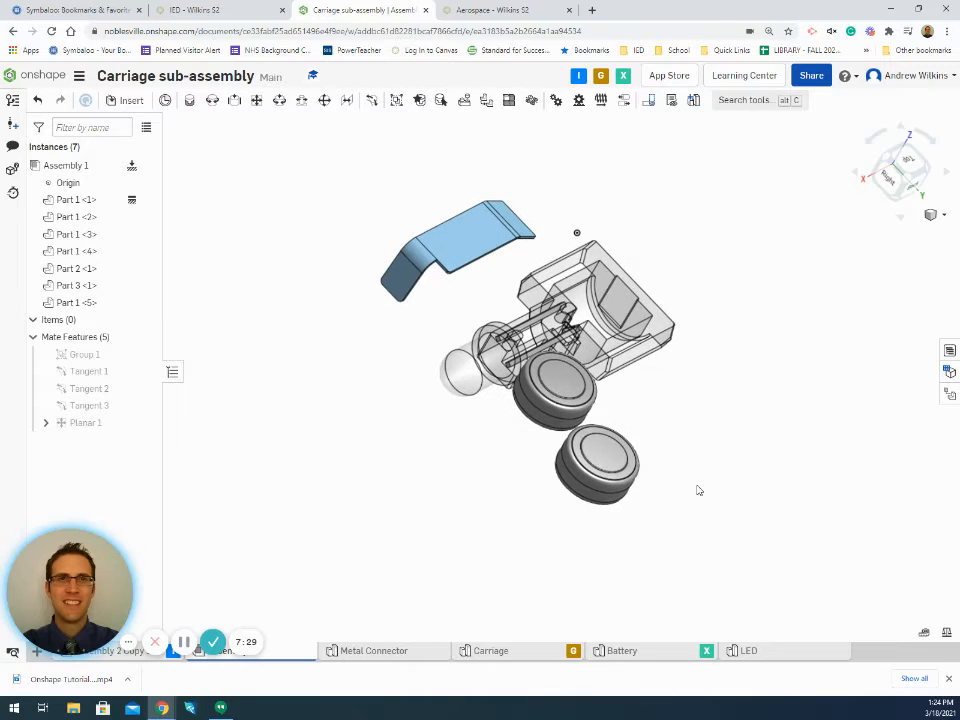
scroll(699, 490, "up", 2)
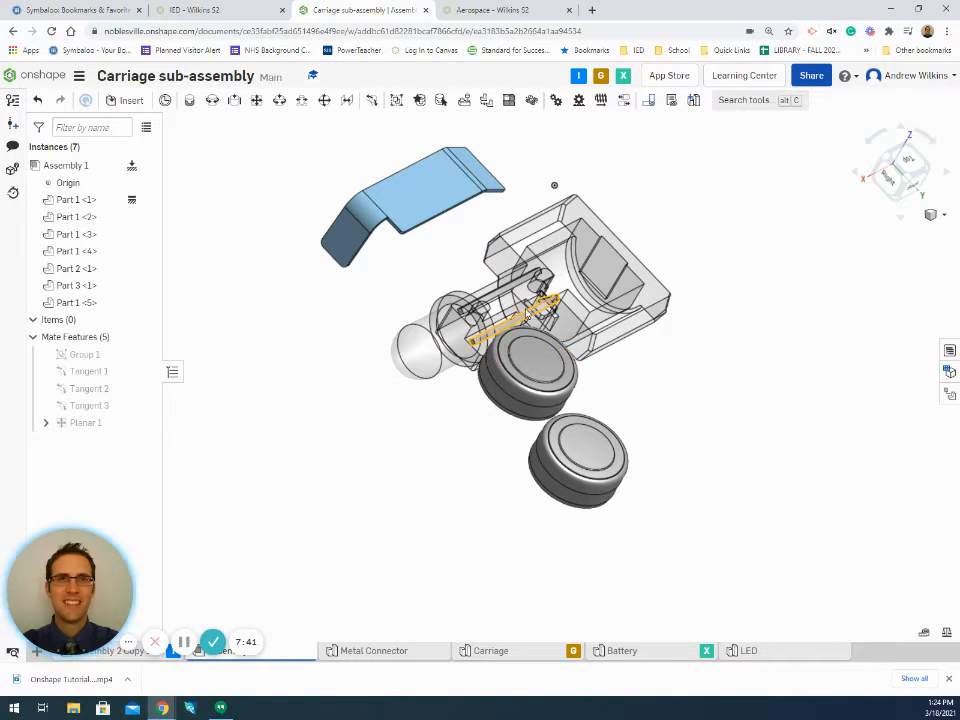
scroll(615, 396, "up", 5)
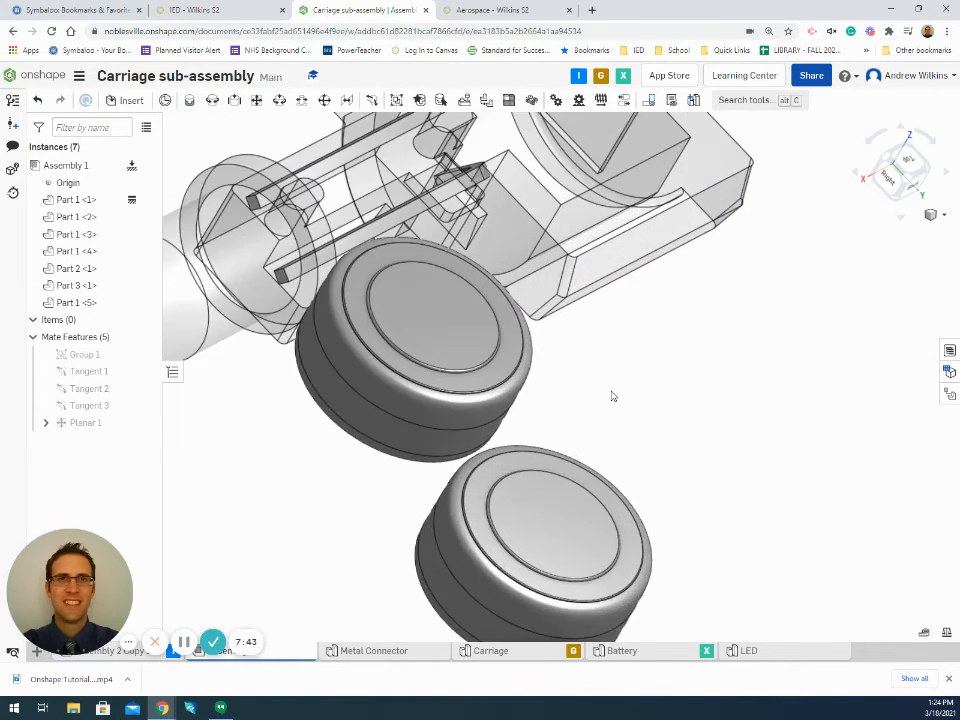
scroll(613, 396, "down", 6)
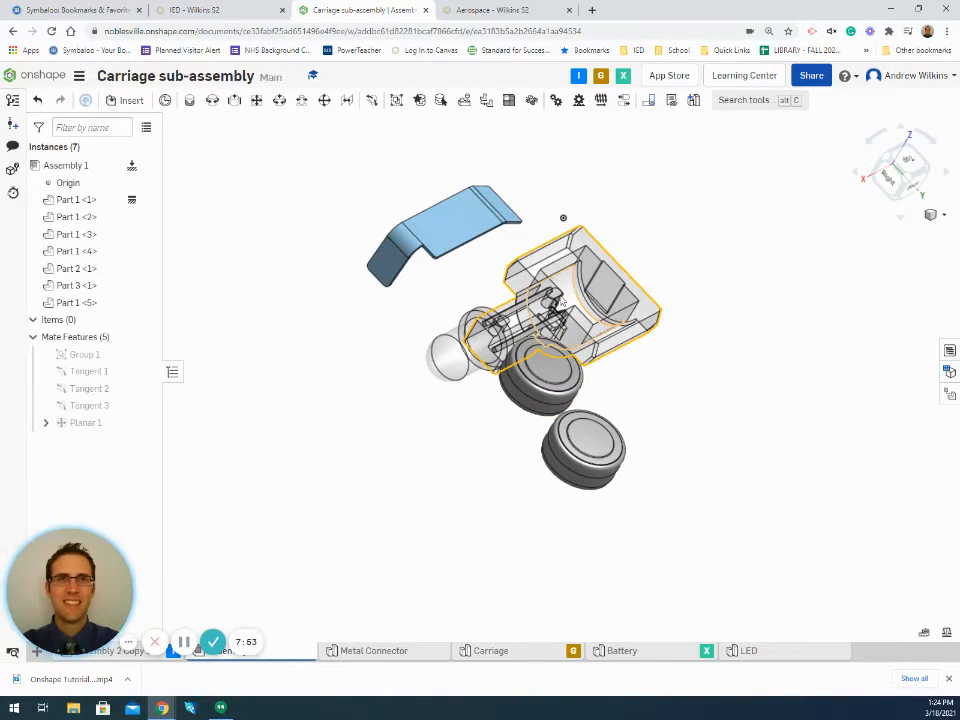
- Rotate each of the two batteries 90 degrees so that their flat faces point along the carriage's length
right_click_drag(613, 425, 534, 371)
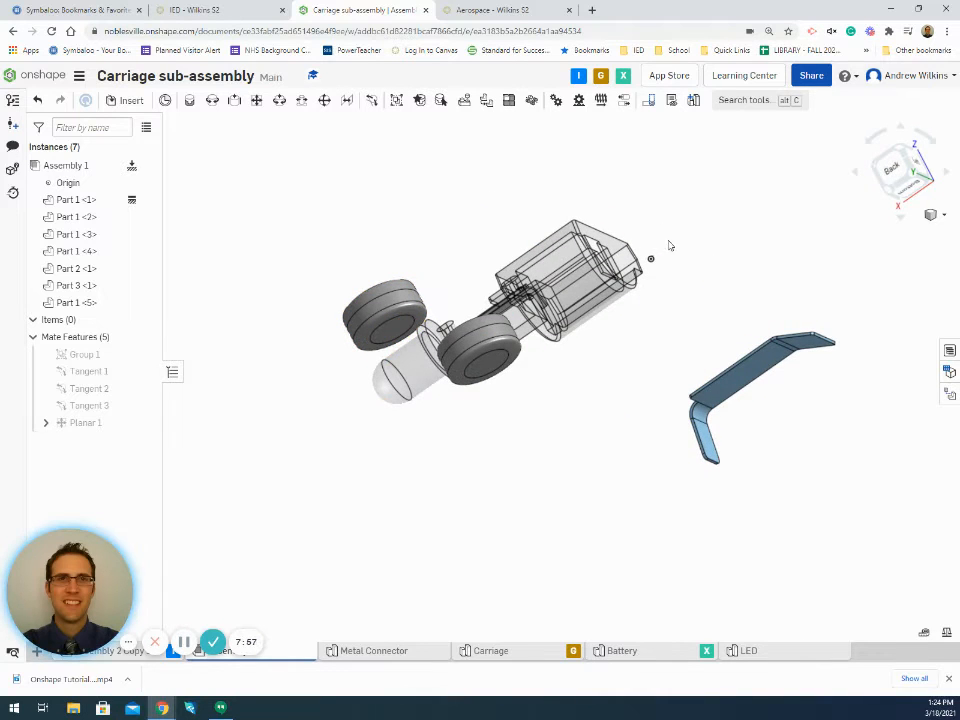
right_click_drag(660, 387, 699, 426)
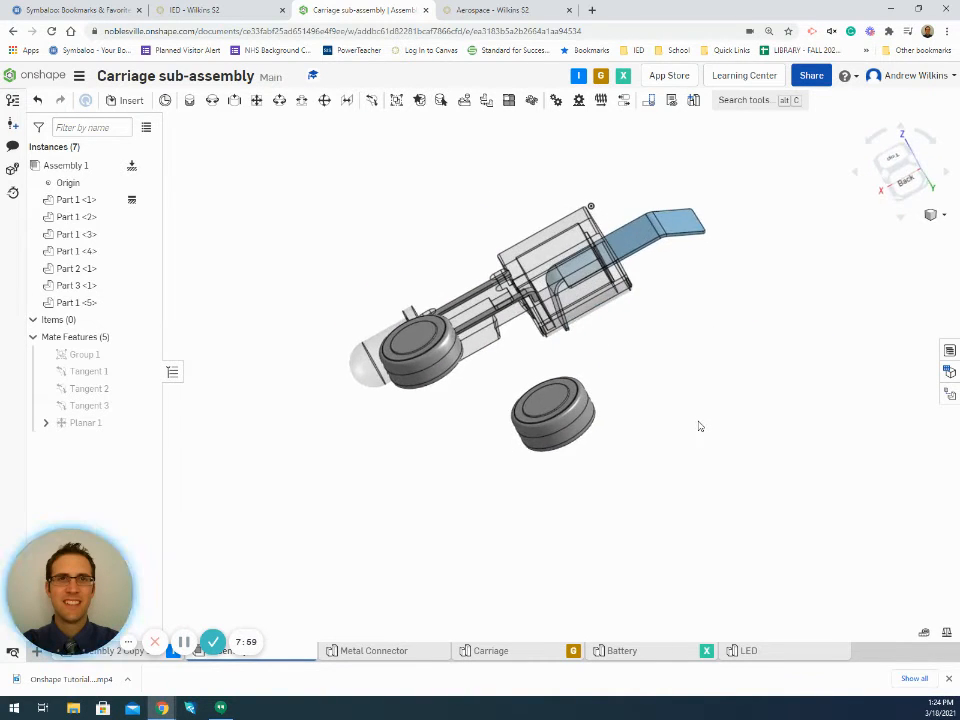
left_click(428, 341)
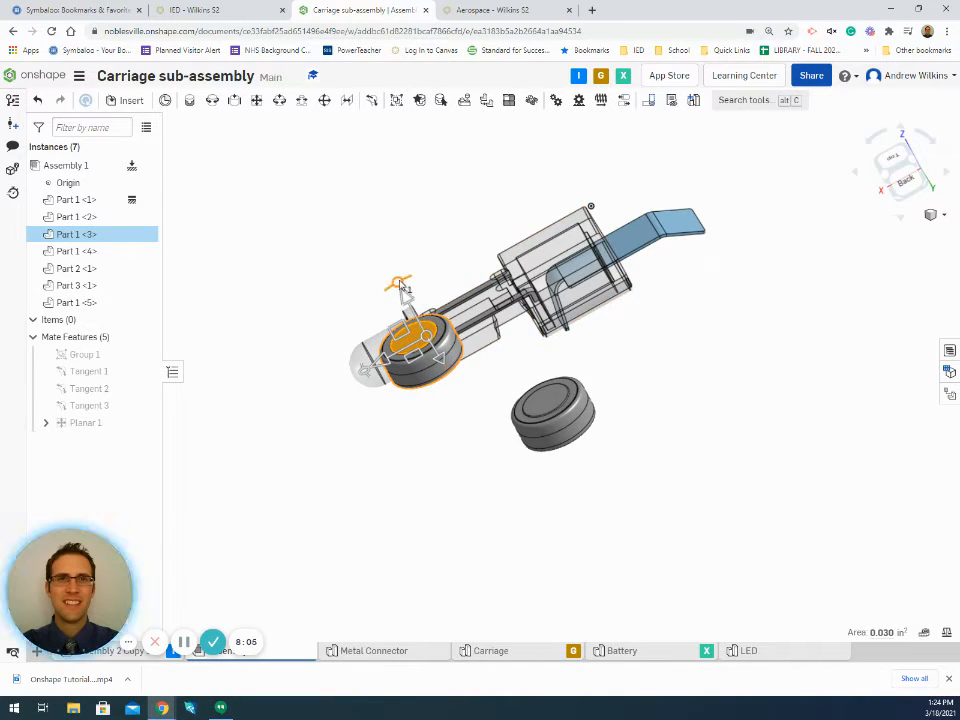
left_click_drag(400, 285, 324, 381)
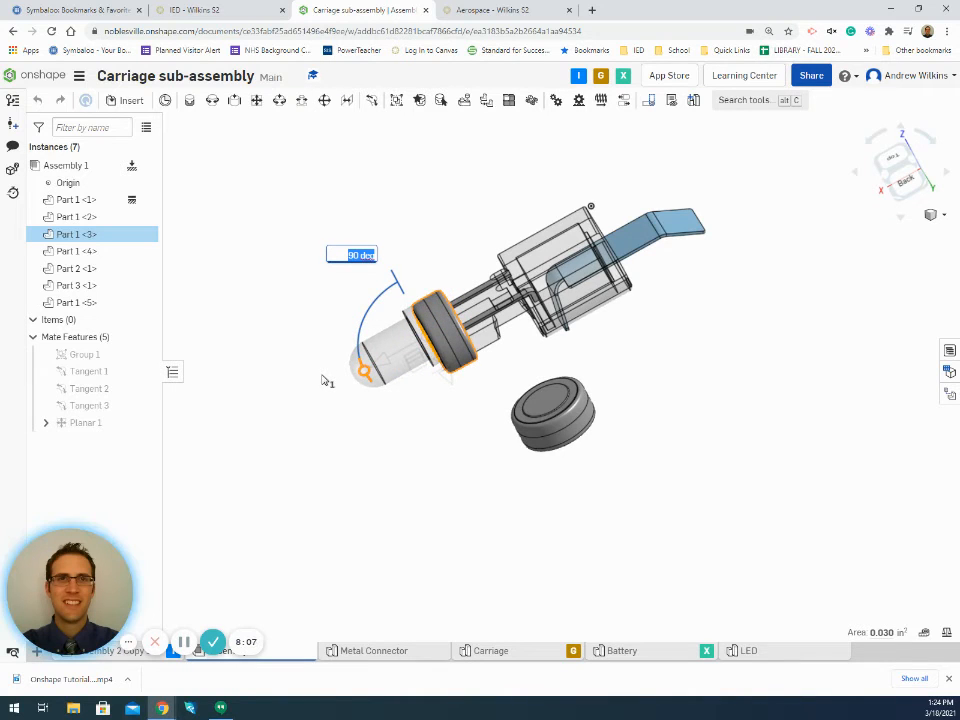
left_click(521, 514)
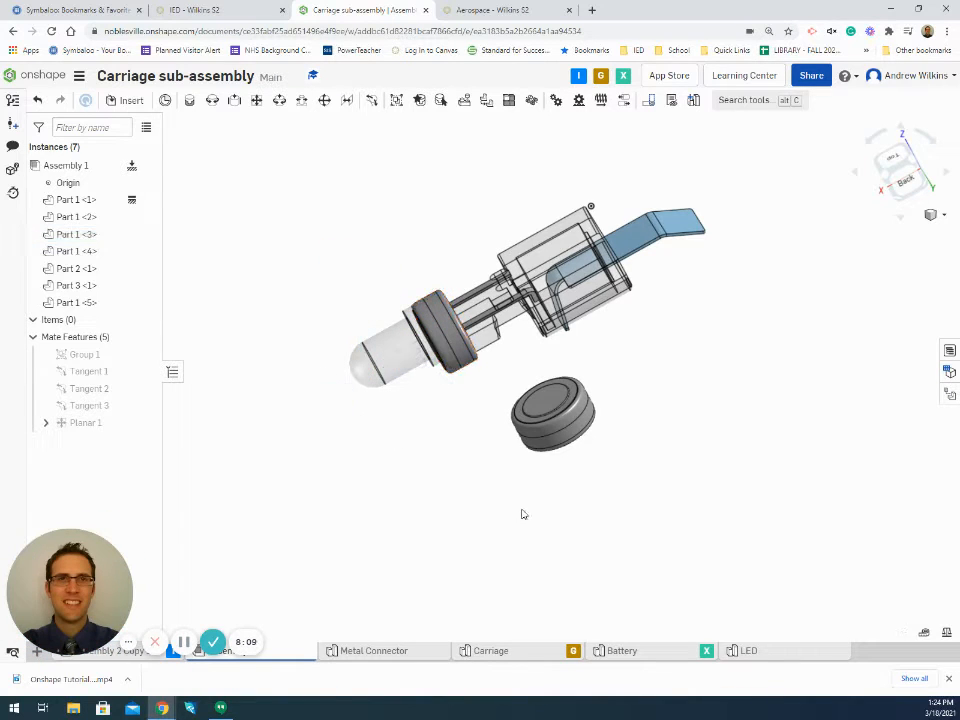
left_click(556, 410)
left_click_drag(530, 352, 452, 466)
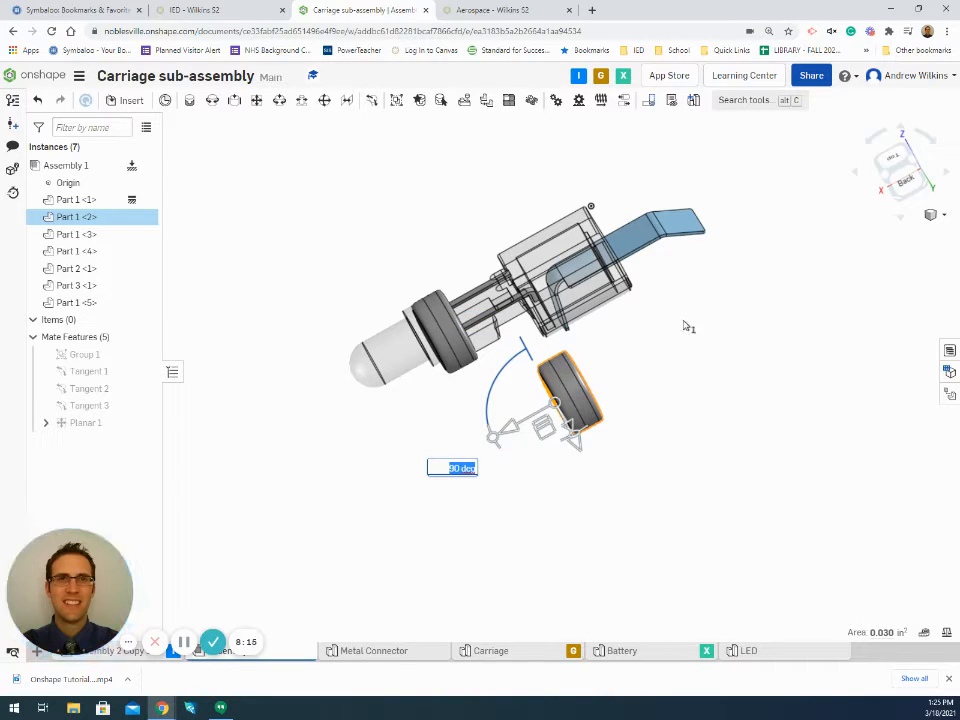
- Examine the inner end wall of the carriage's battery compartment, around the slot at the end farthest from the LED
mouse_move(708, 371)
right_mouse_down()
mouse_move(742, 371)
mouse_move(714, 354)
mouse_move(696, 358)
right_mouse_up()
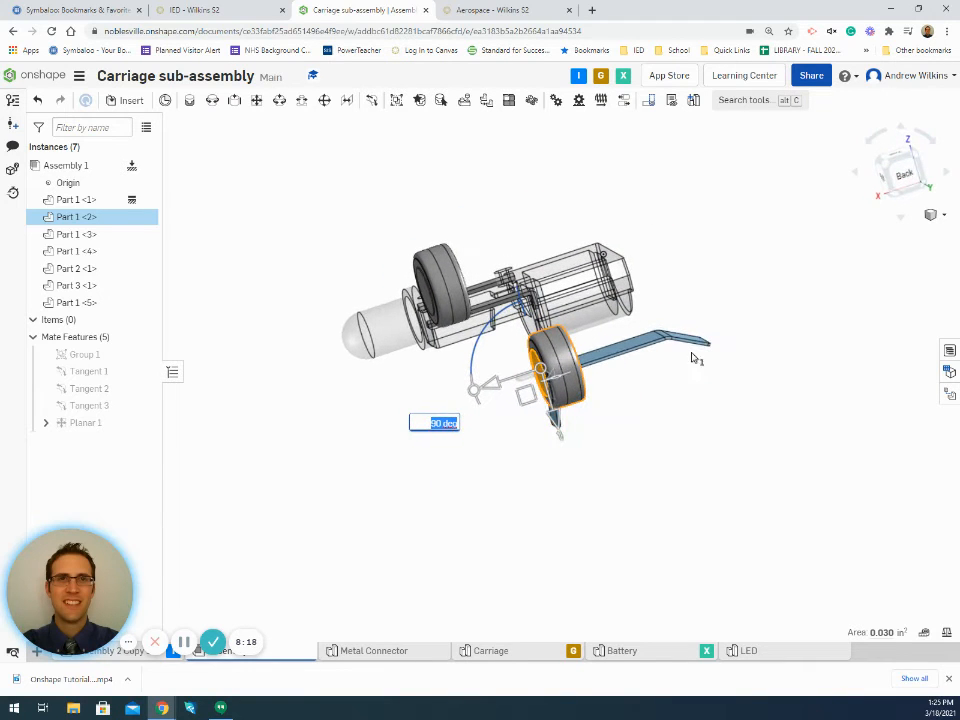
left_click(628, 494)
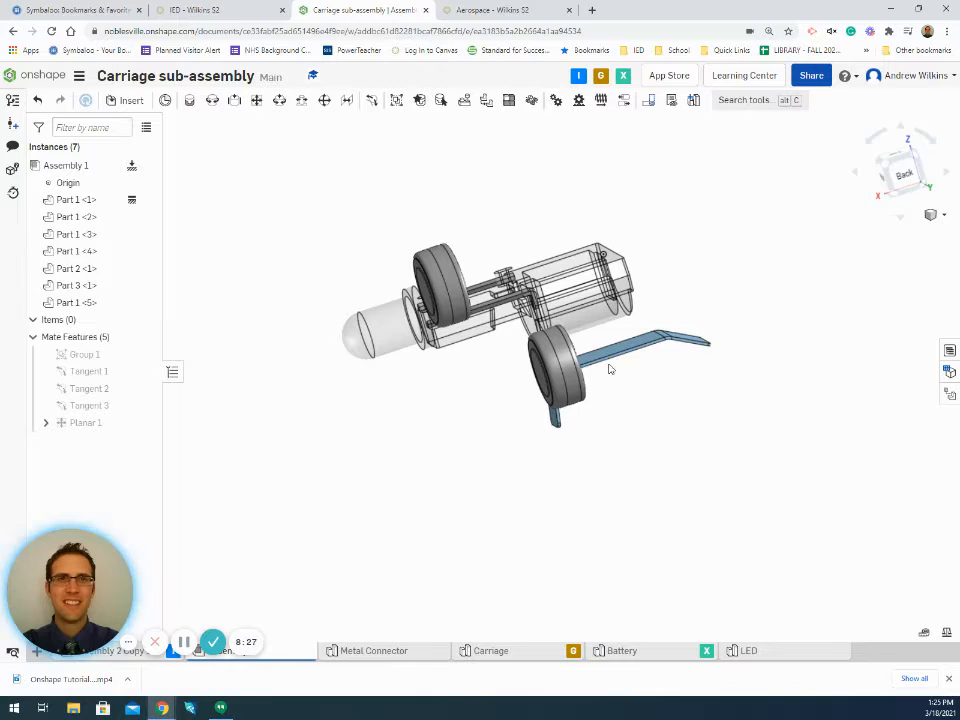
mouse_move(714, 287)
right_mouse_down()
mouse_move(732, 279)
mouse_move(746, 291)
mouse_move(720, 288)
right_mouse_up()
scroll(595, 281, "up", 5)
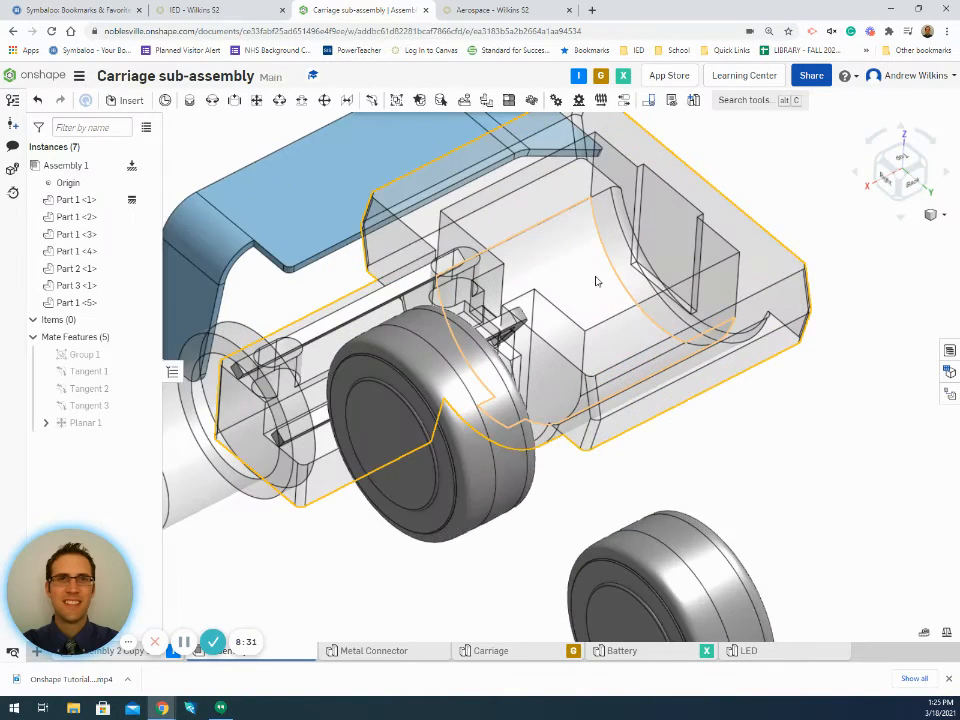
scroll(595, 281, "up", 5)
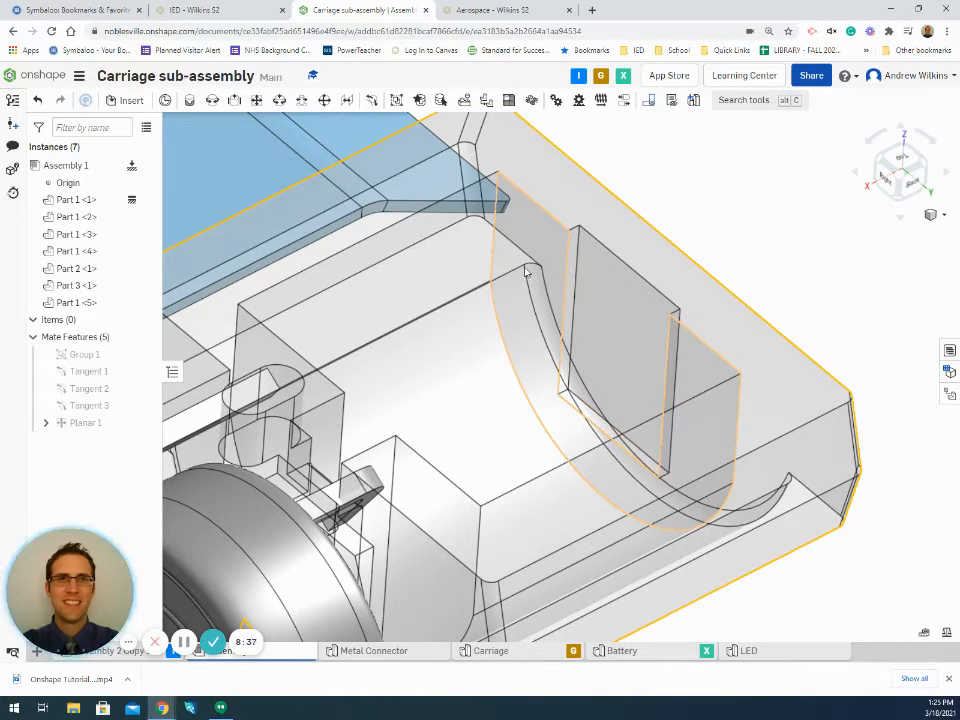
key("f")
right_click_drag(711, 544, 660, 521)
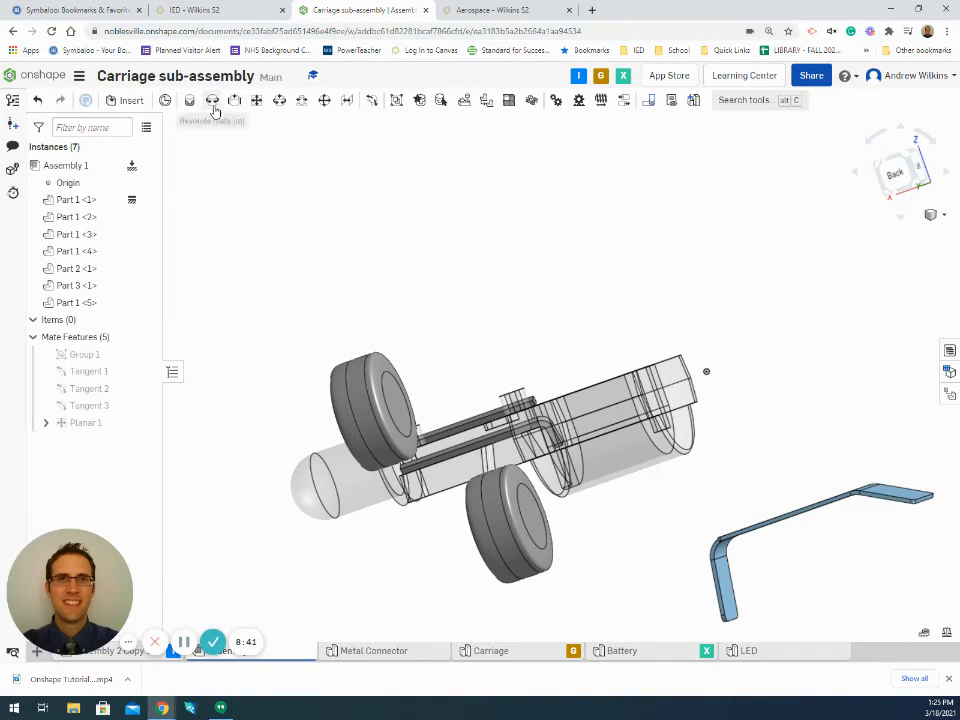
- Add a Planar mate between one battery's flat face and the compartment's inner end wall farthest from the LED
left_click(257, 101)
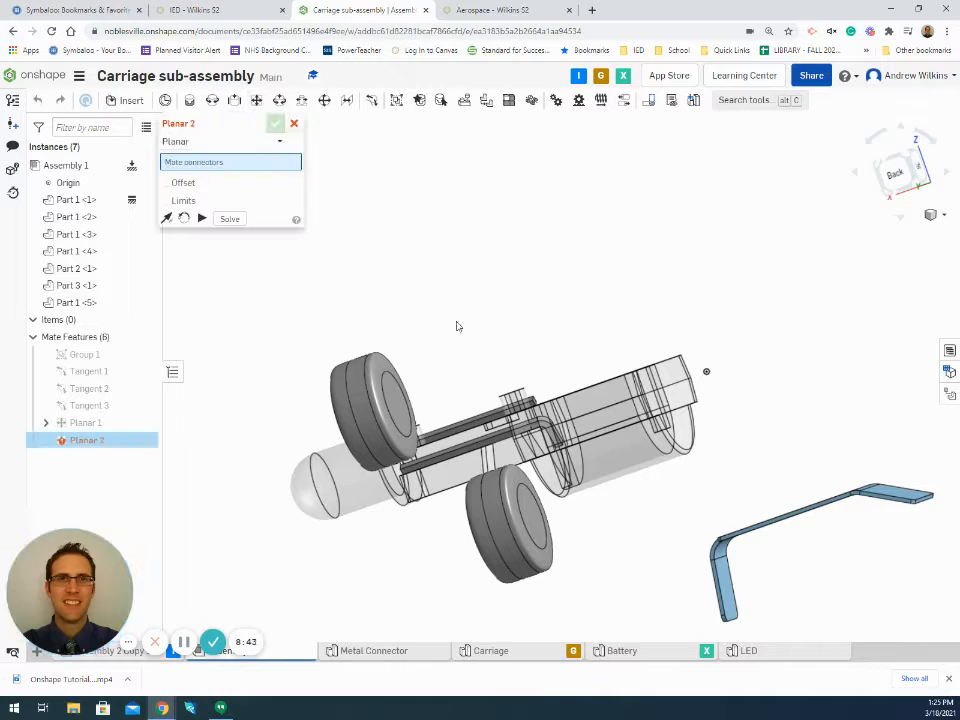
left_click(536, 517)
right_click_drag(571, 340, 646, 361)
scroll(512, 356, "up", 3)
scroll(520, 357, "up", 3)
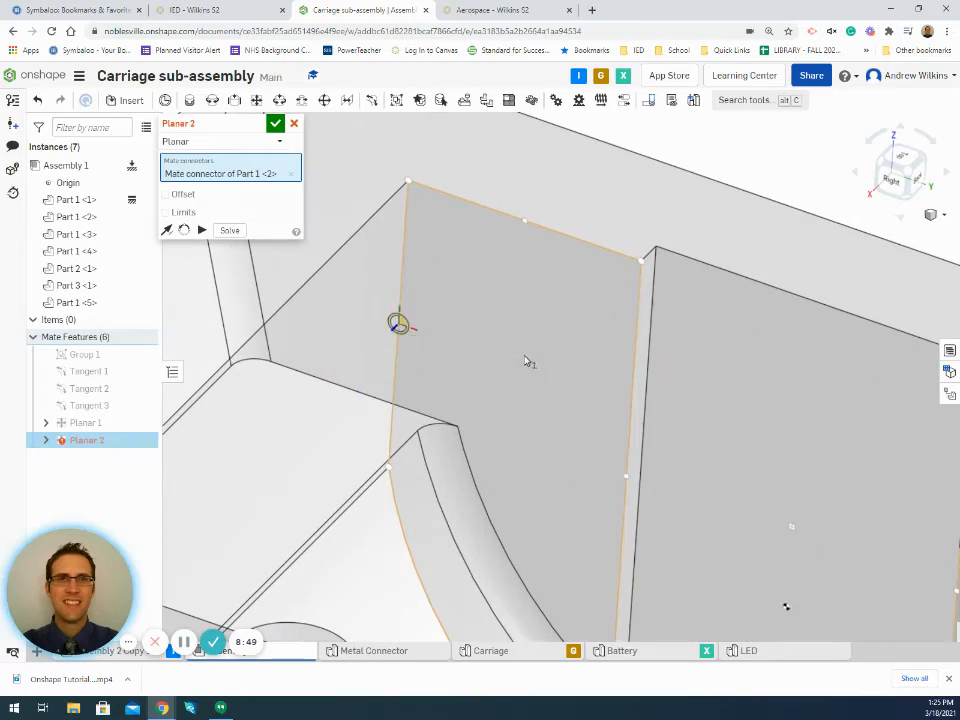
left_click(542, 357)
scroll(700, 420, "down", 5)
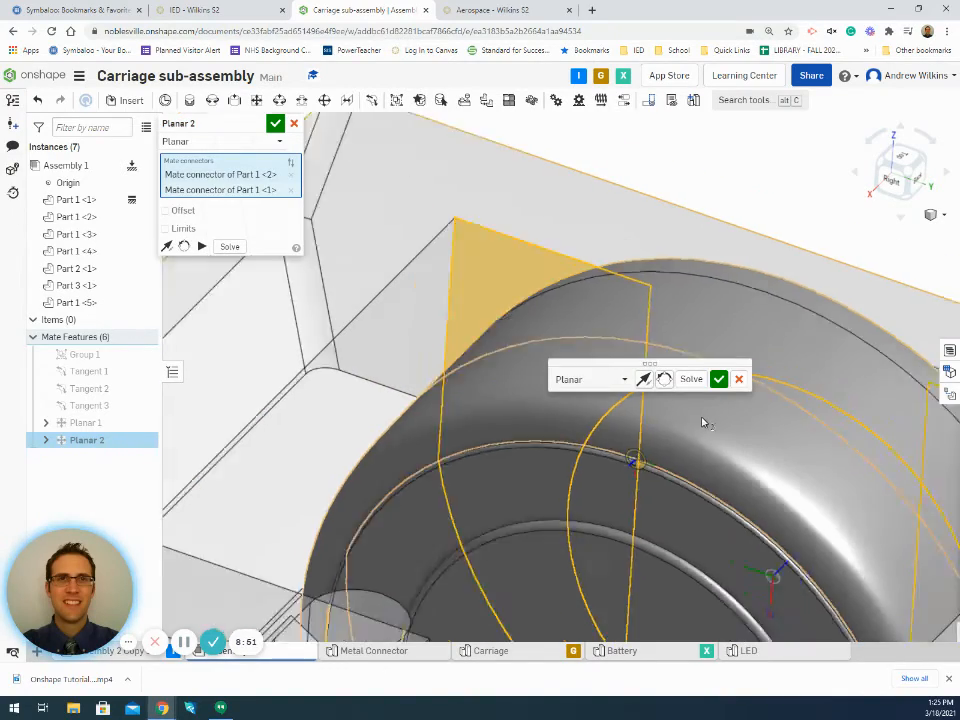
right_click_drag(826, 386, 782, 362)
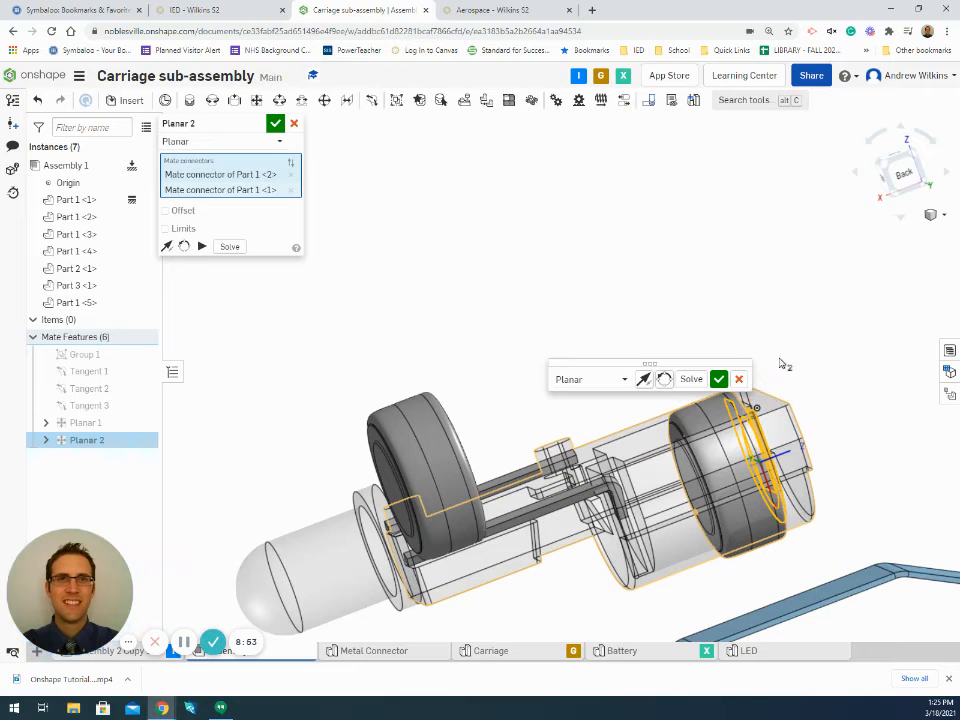
left_click(720, 380)
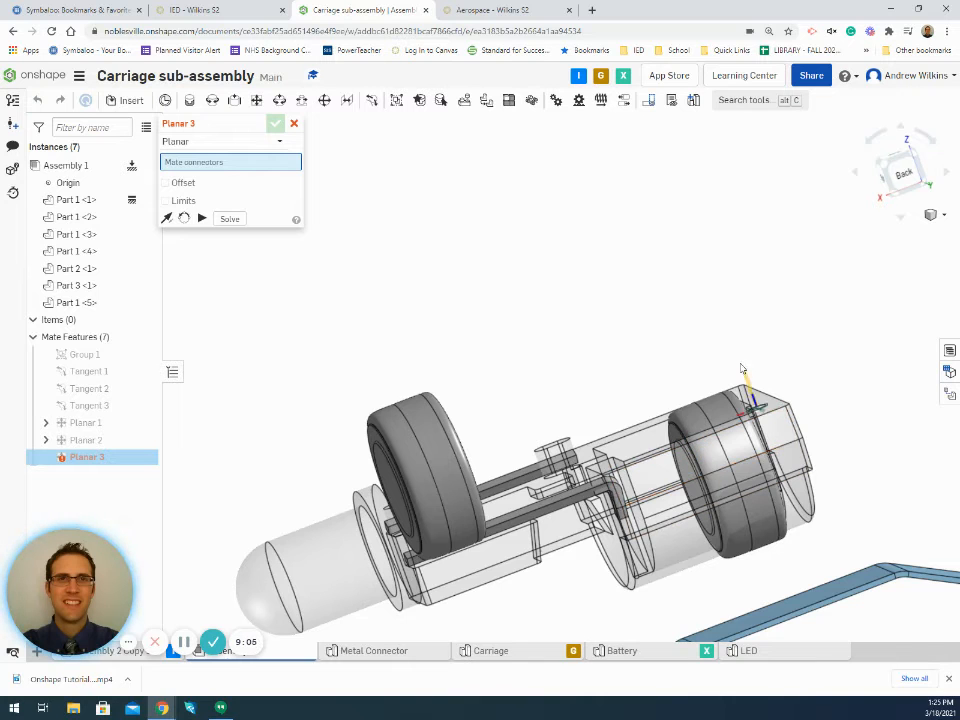
- Move the mated battery up along the compartment's end wall to test its remaining freedom of movement
right_click_drag(744, 369, 668, 410)
left_click_drag(668, 410, 646, 325)
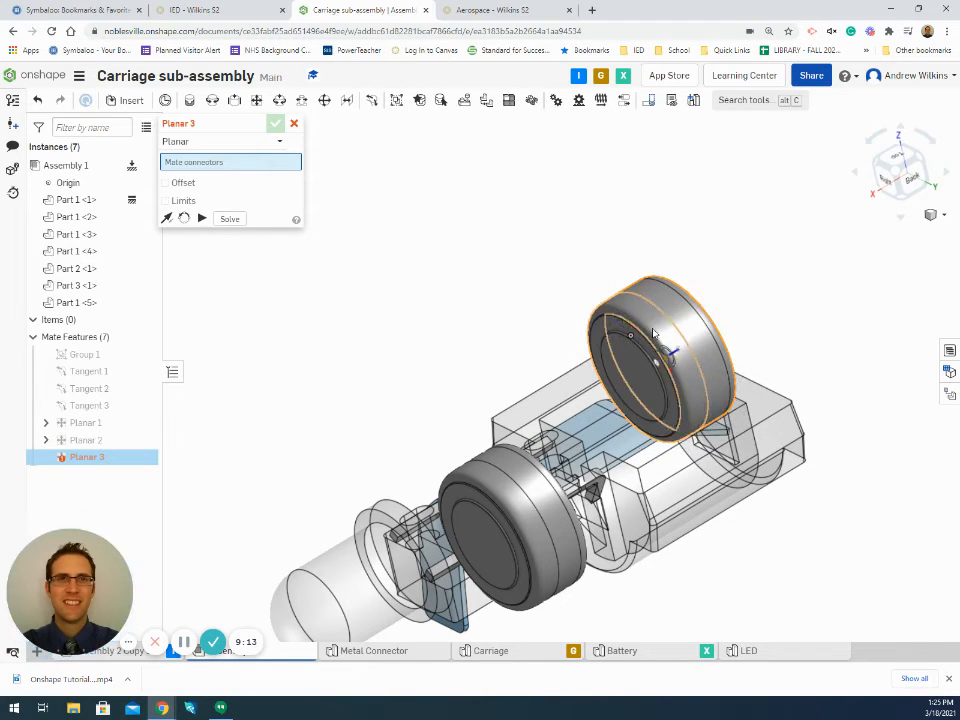
right_click_drag(493, 259, 463, 241)
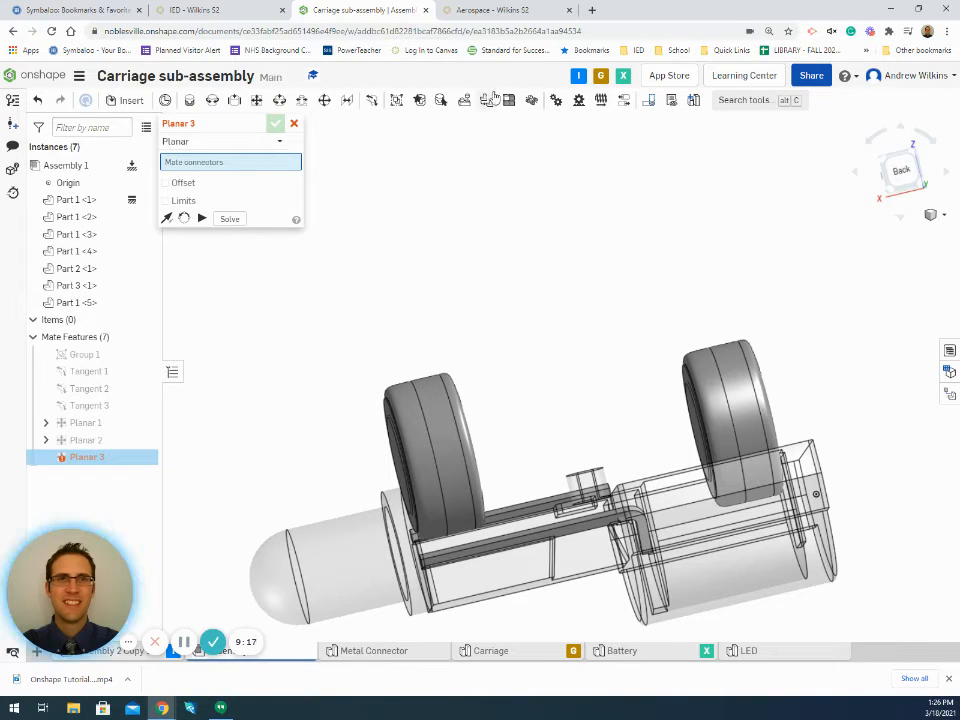
- Add a Tangent mate between the first battery's curved outer side and the curved floor of the carriage's compartment
left_click(372, 101)
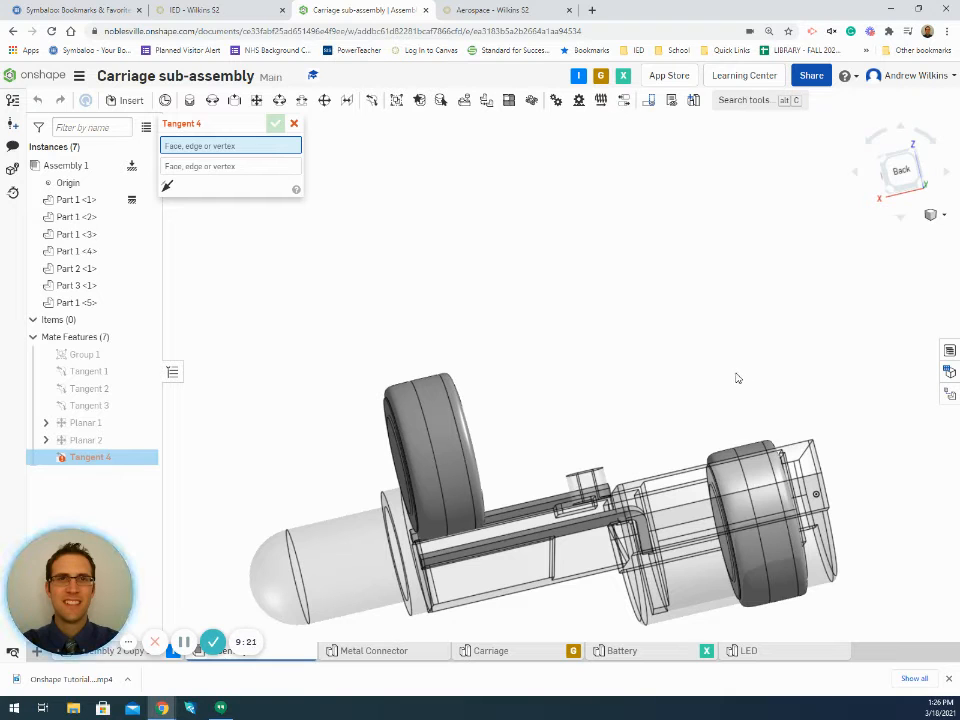
scroll(735, 377, "down", 1)
scroll(729, 377, "up", 4)
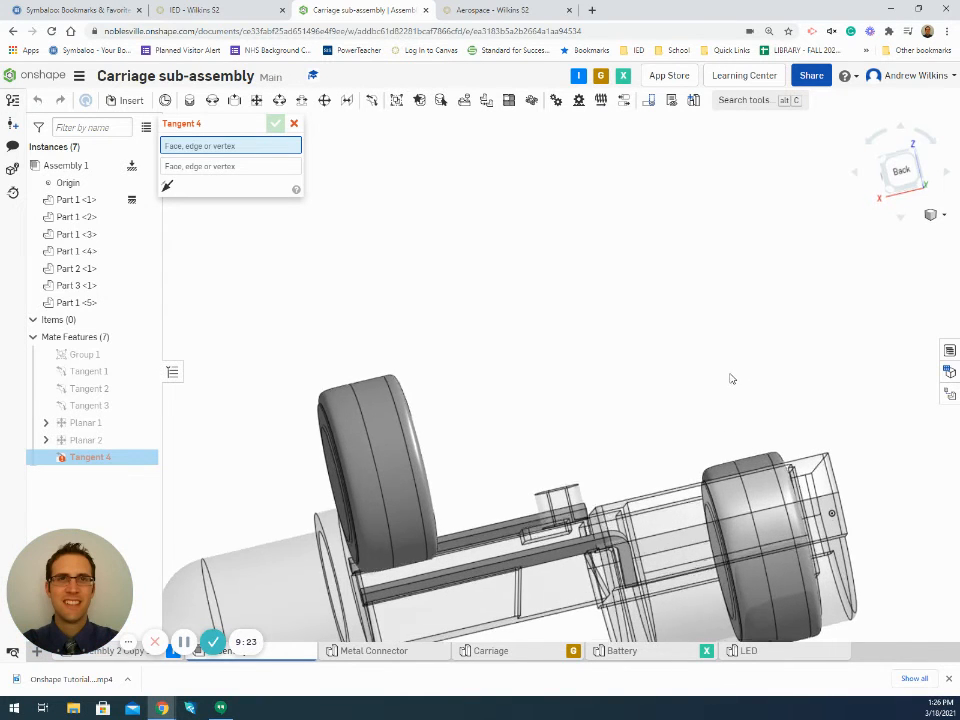
right_click_drag(729, 377, 741, 414)
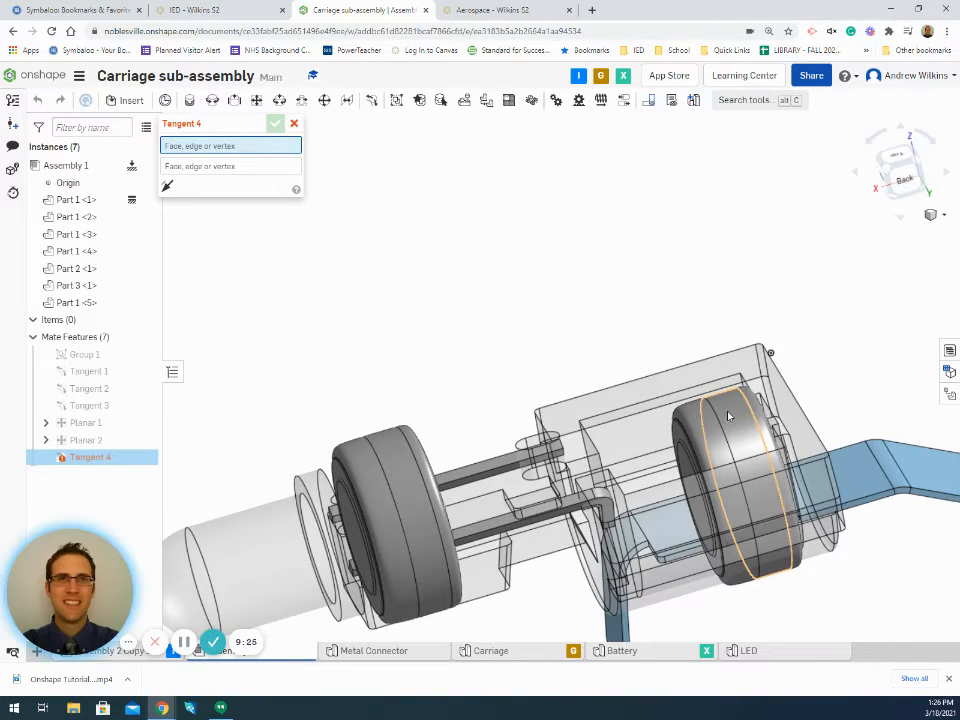
left_click(734, 422)
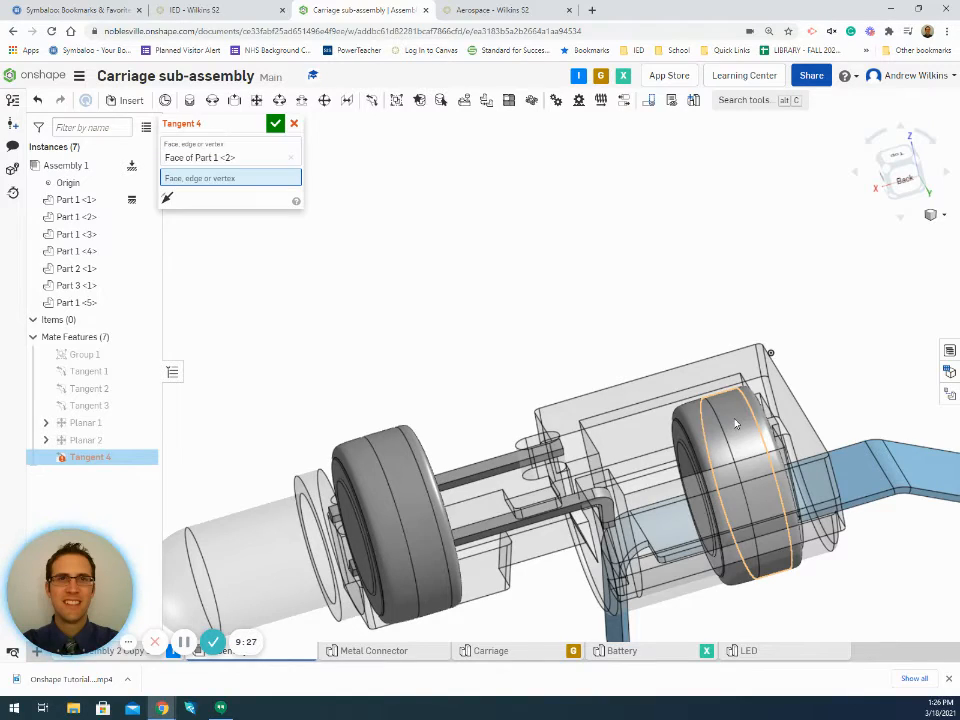
right_click_drag(590, 290, 631, 313)
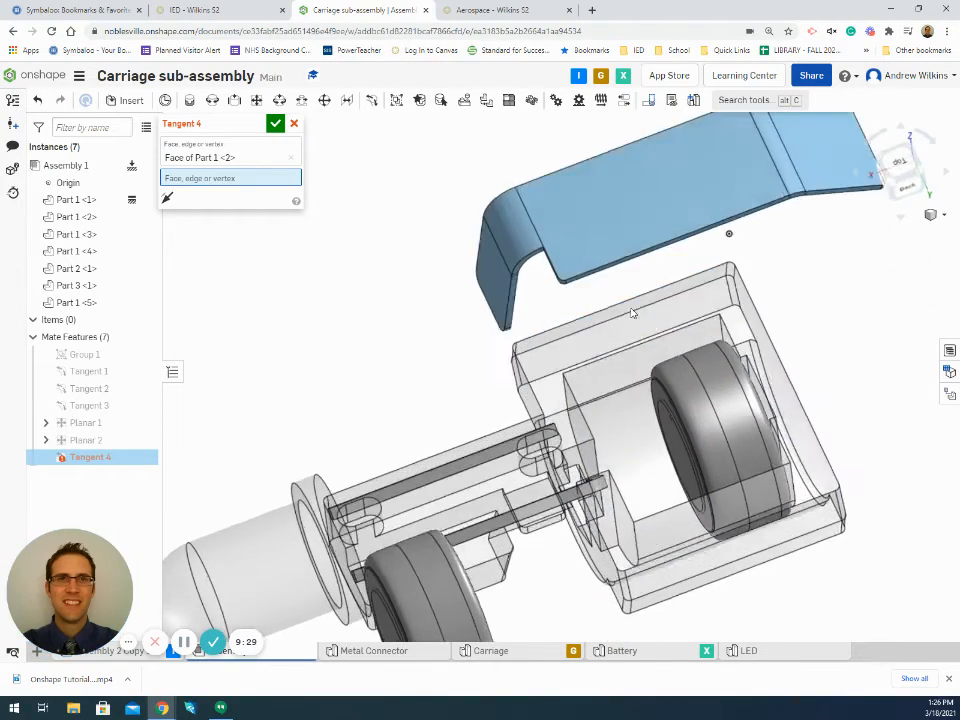
scroll(641, 430, "up", 6)
scroll(640, 439, "down", 3)
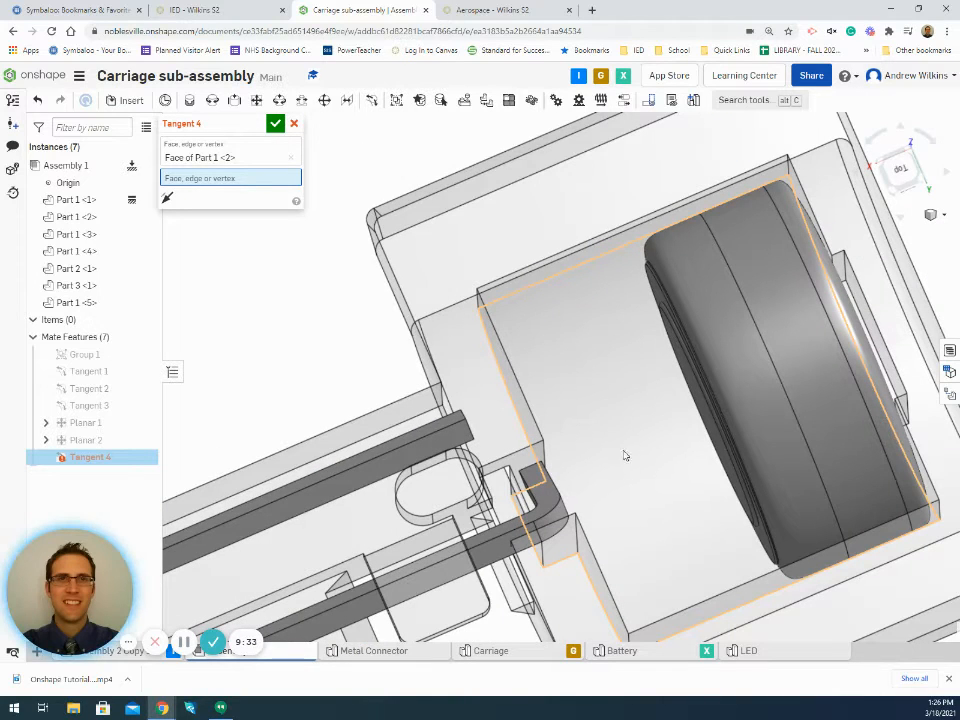
left_click(621, 434)
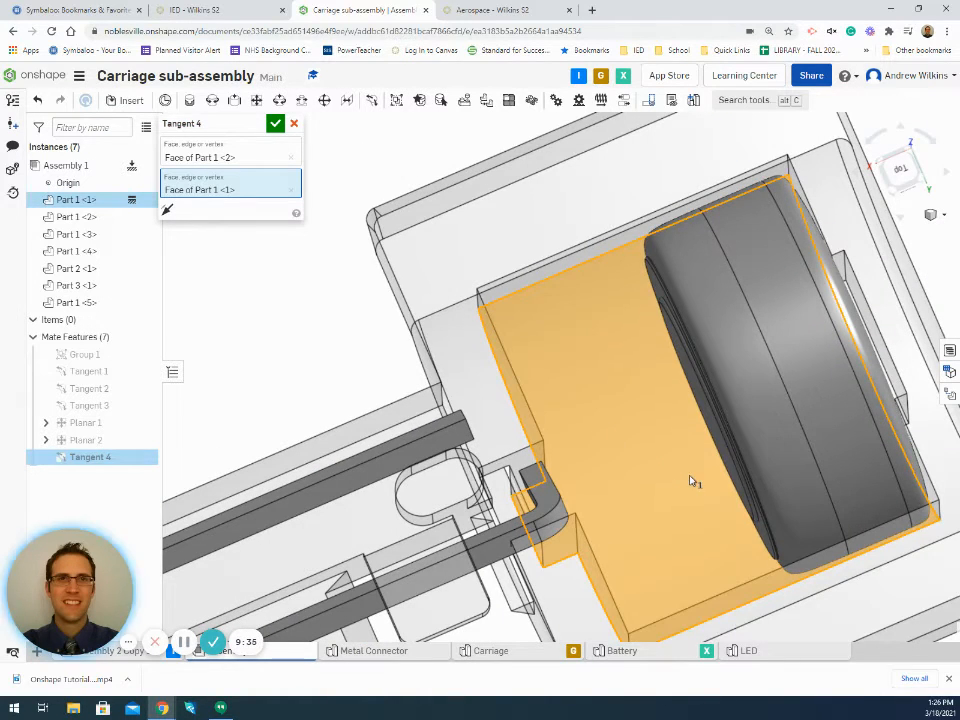
scroll(692, 480, "down", 4)
right_click_drag(703, 490, 588, 449)
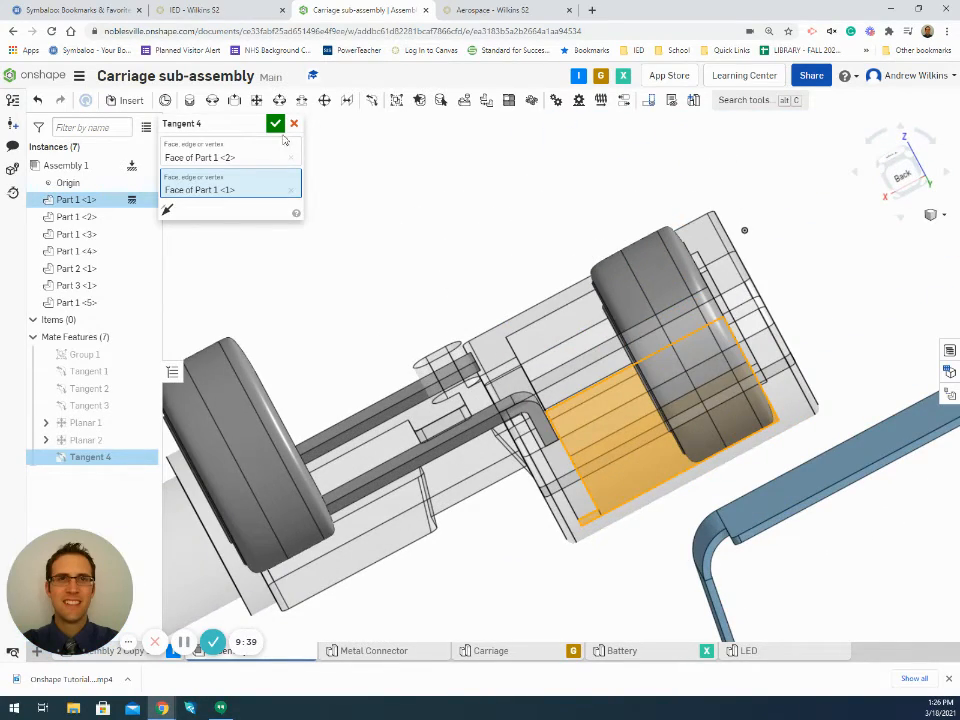
left_click(275, 123)
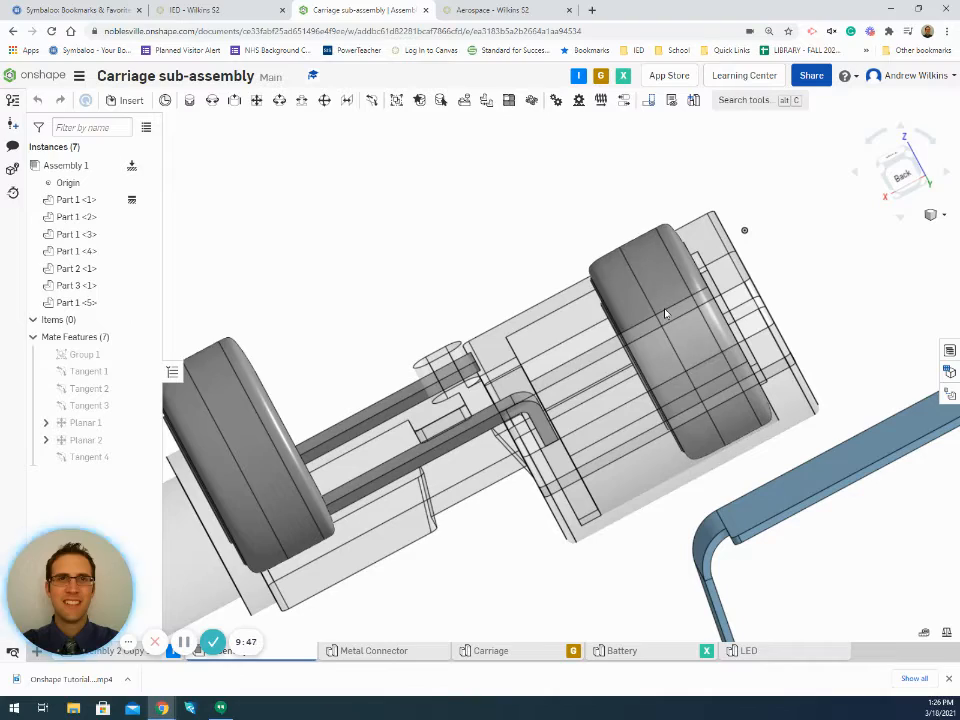
- Add a Planar mate between the second battery's flat face and the facing flat side of the battery in the compartment
right_click_drag(609, 335, 568, 336)
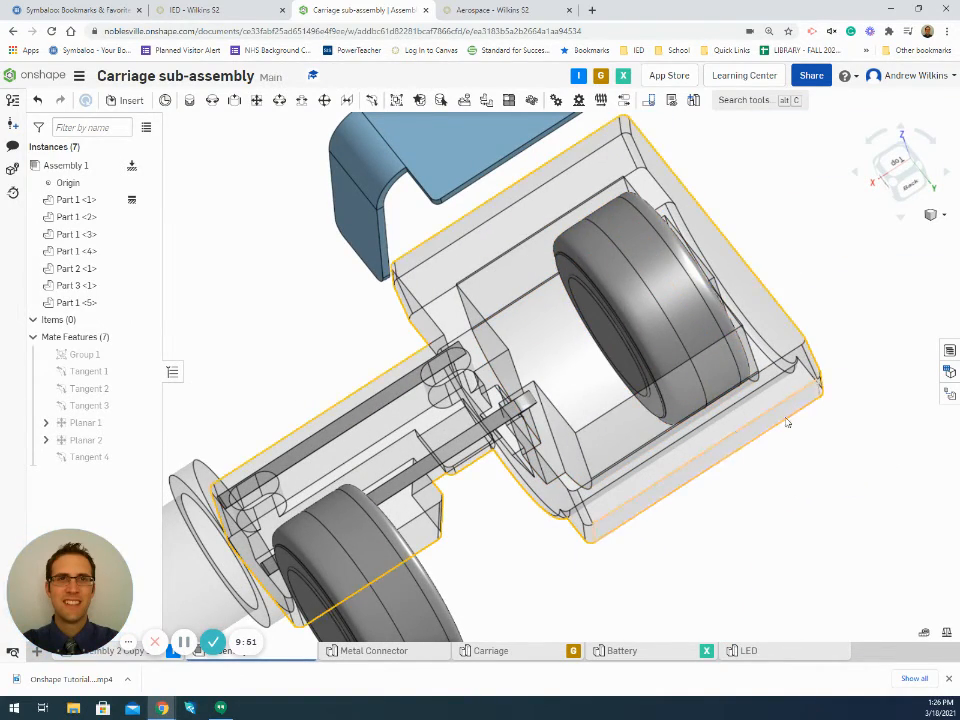
right_click_drag(834, 545, 804, 508)
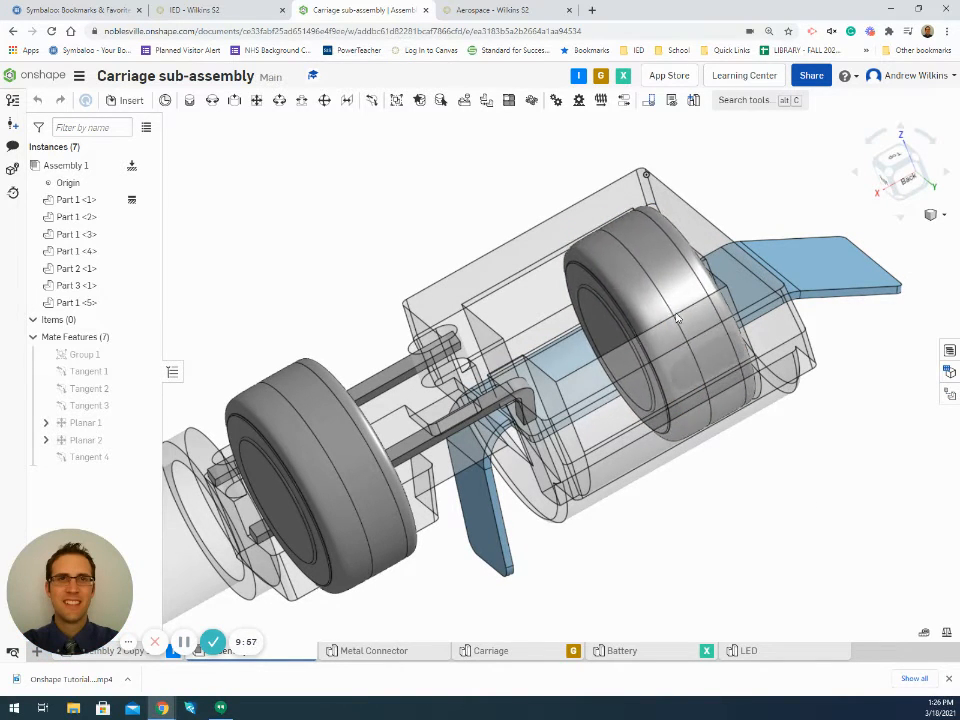
scroll(714, 550, "down", 1)
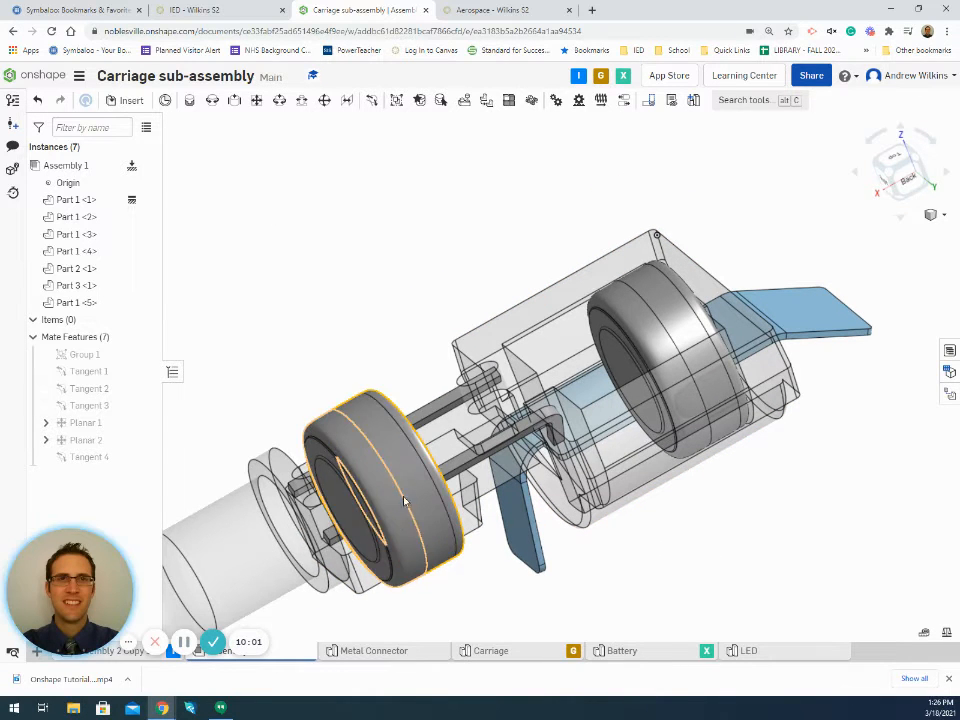
right_click_drag(306, 148, 260, 152)
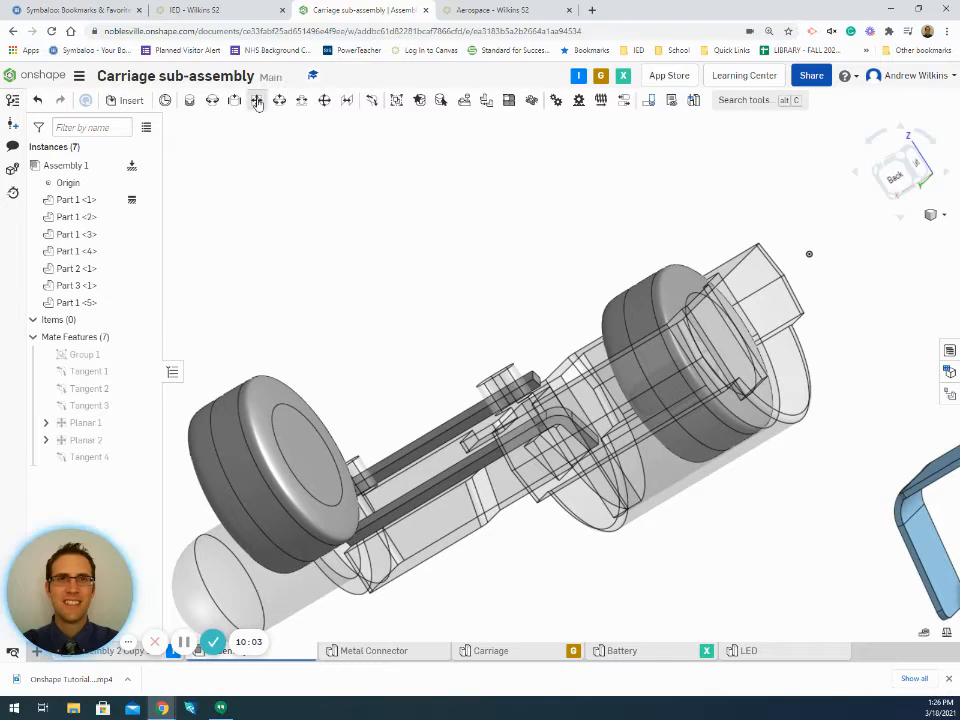
left_click(256, 100)
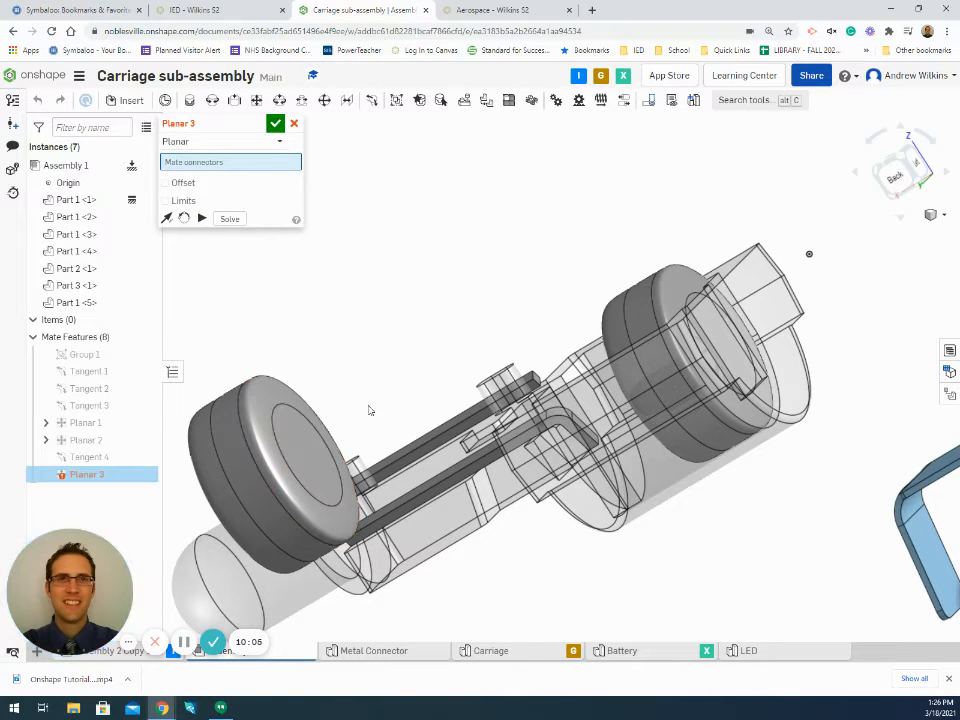
left_click(299, 443)
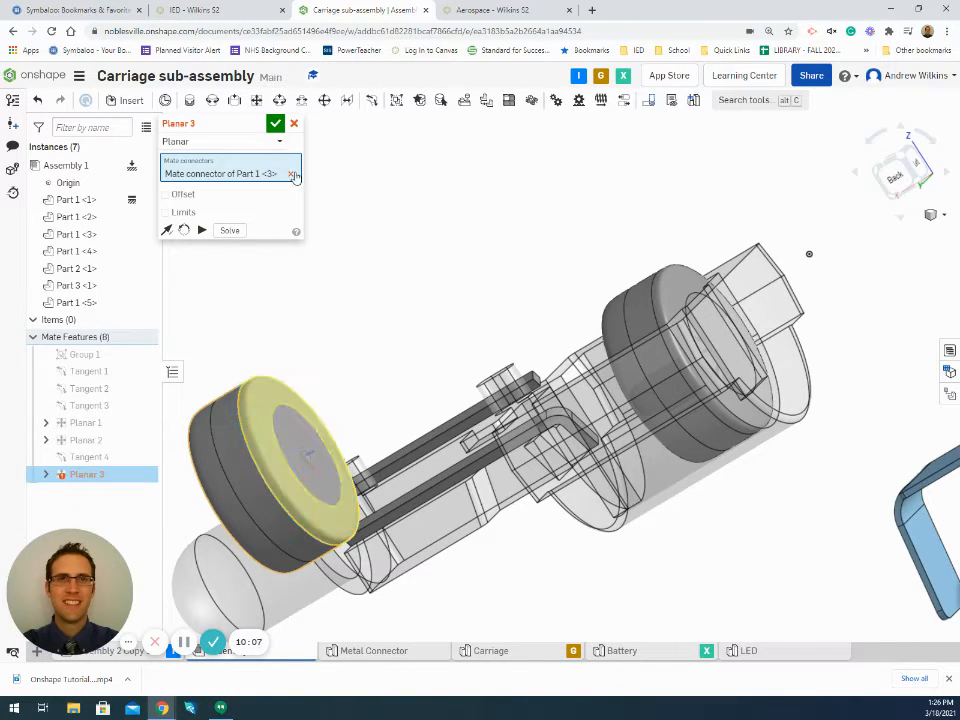
left_click(290, 174)
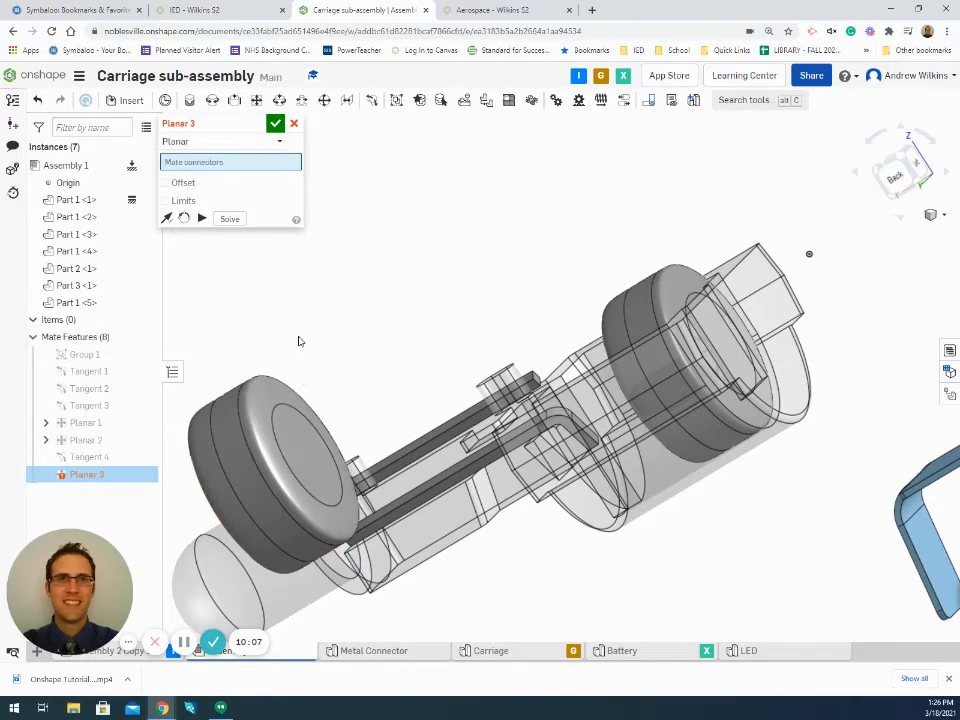
left_click(295, 445)
right_click_drag(332, 396, 362, 367)
right_click_drag(393, 367, 515, 365)
scroll(555, 365, "up", 4)
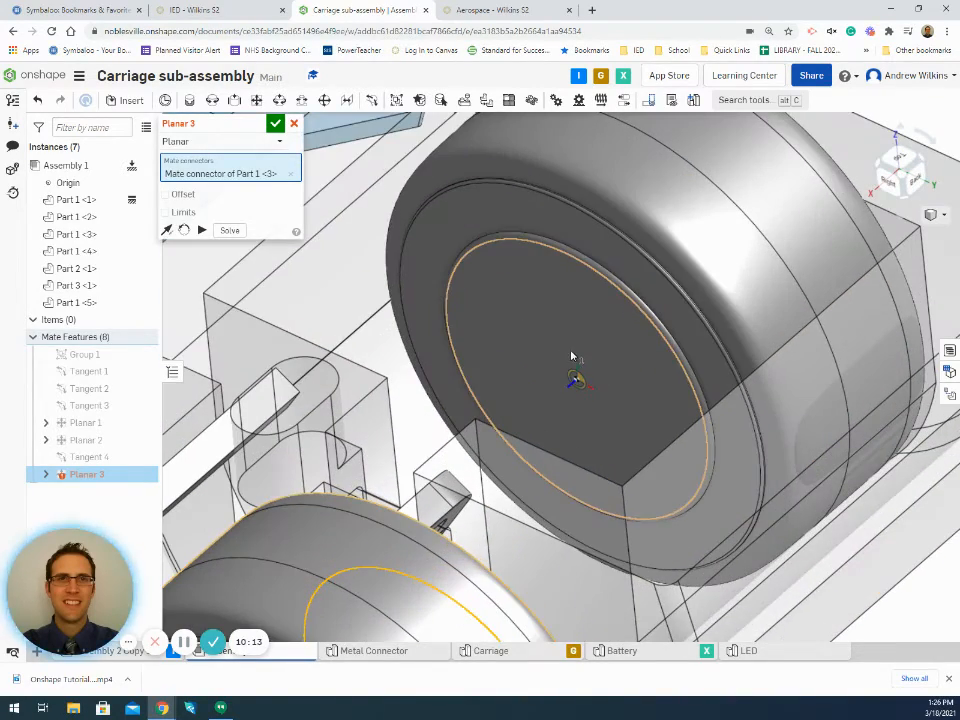
left_click(564, 357)
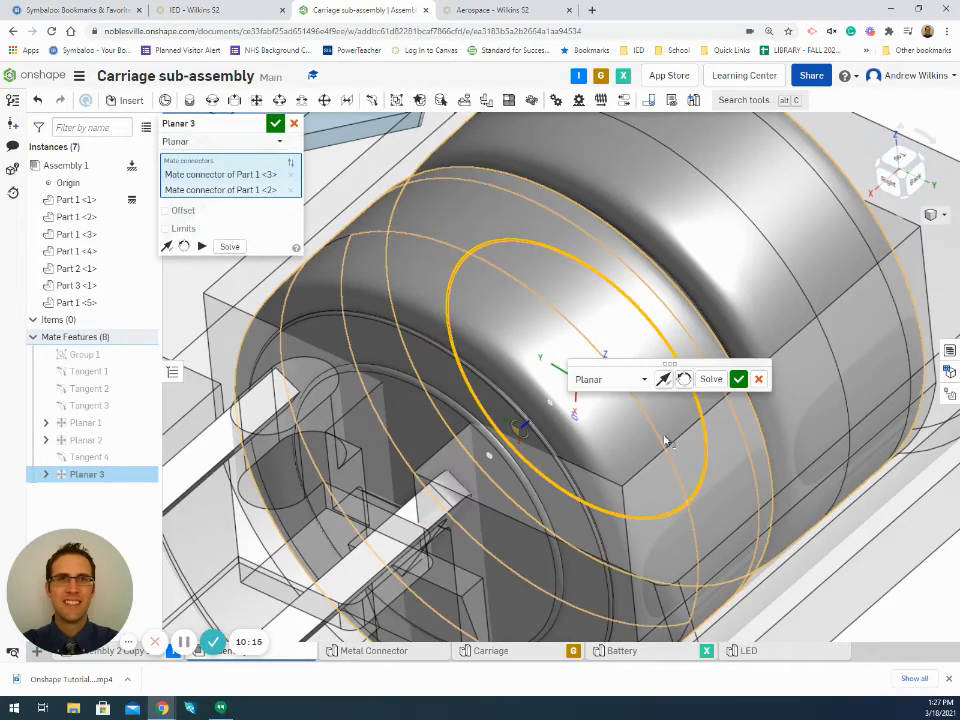
scroll(672, 418, "down", 5)
right_click_drag(670, 420, 655, 445)
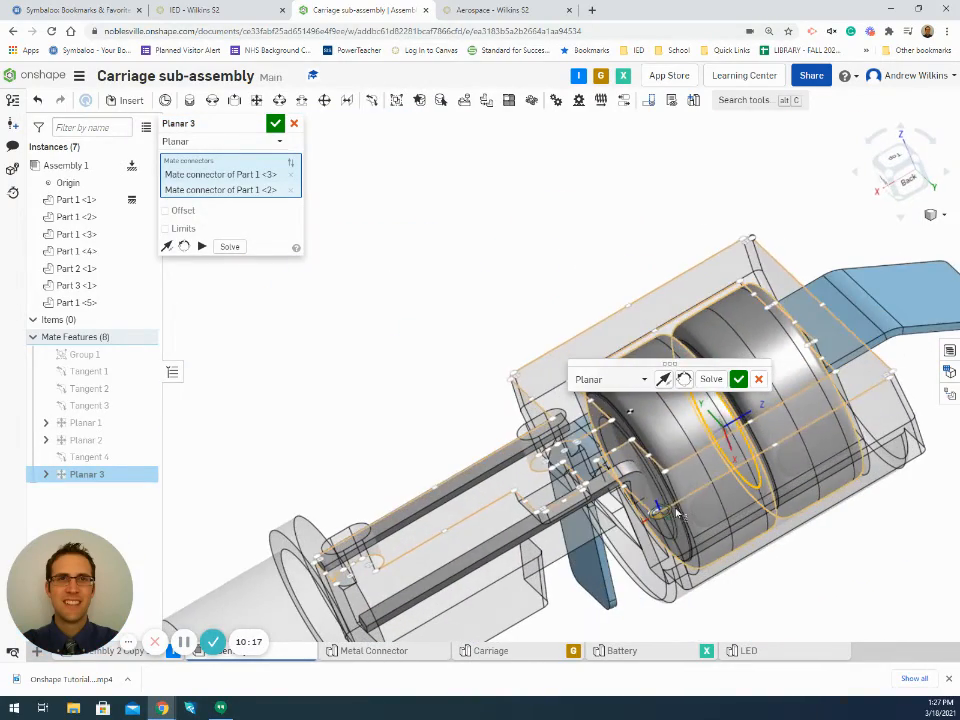
left_click(275, 124)
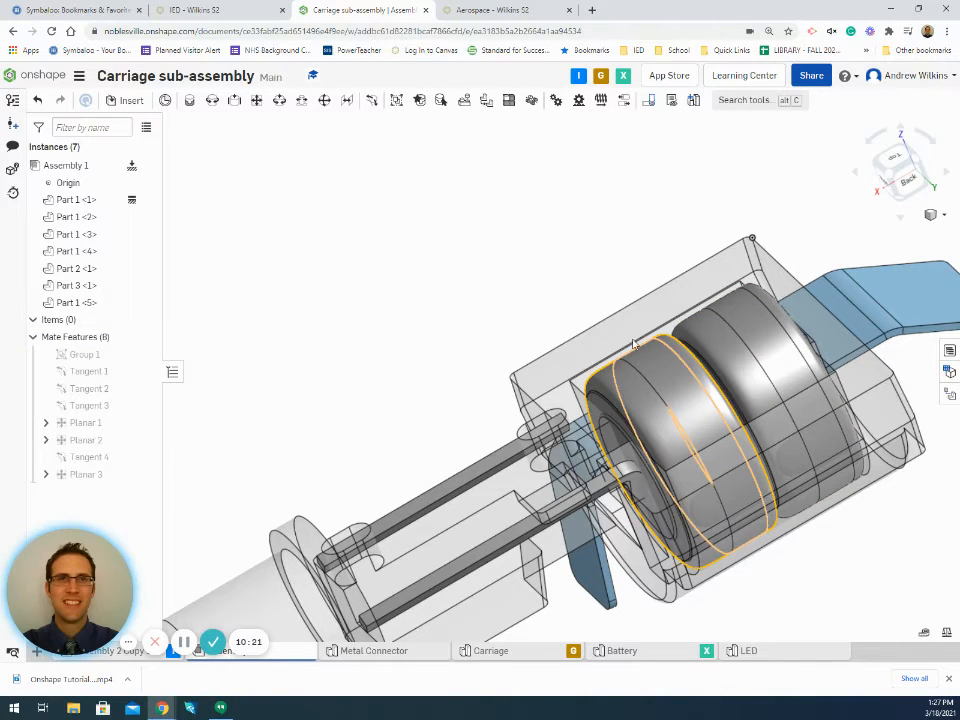
- Add a Tangent mate between the second battery's curved outer side and the curved floor of the carriage's compartment
left_click_drag(633, 344, 495, 128)
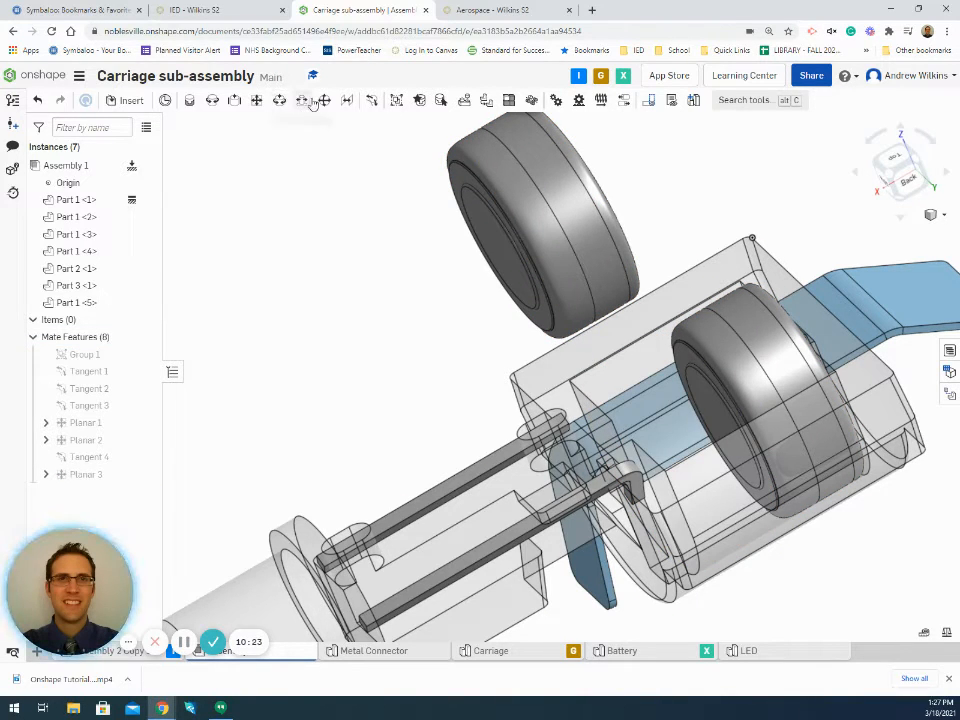
left_click(371, 100)
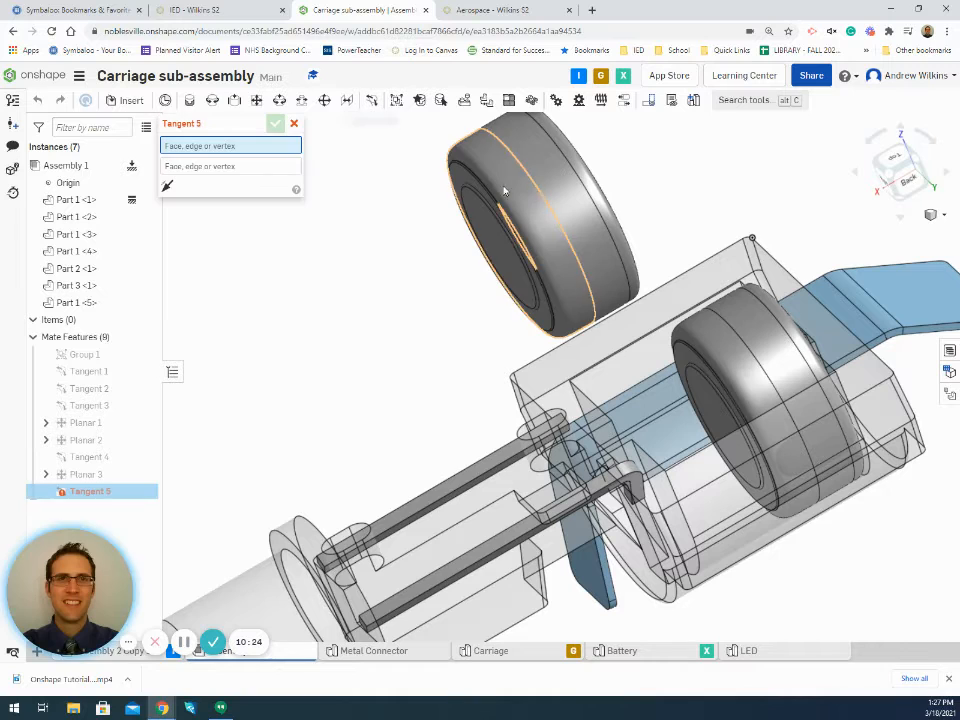
left_click(561, 193)
right_click_drag(692, 410, 693, 468)
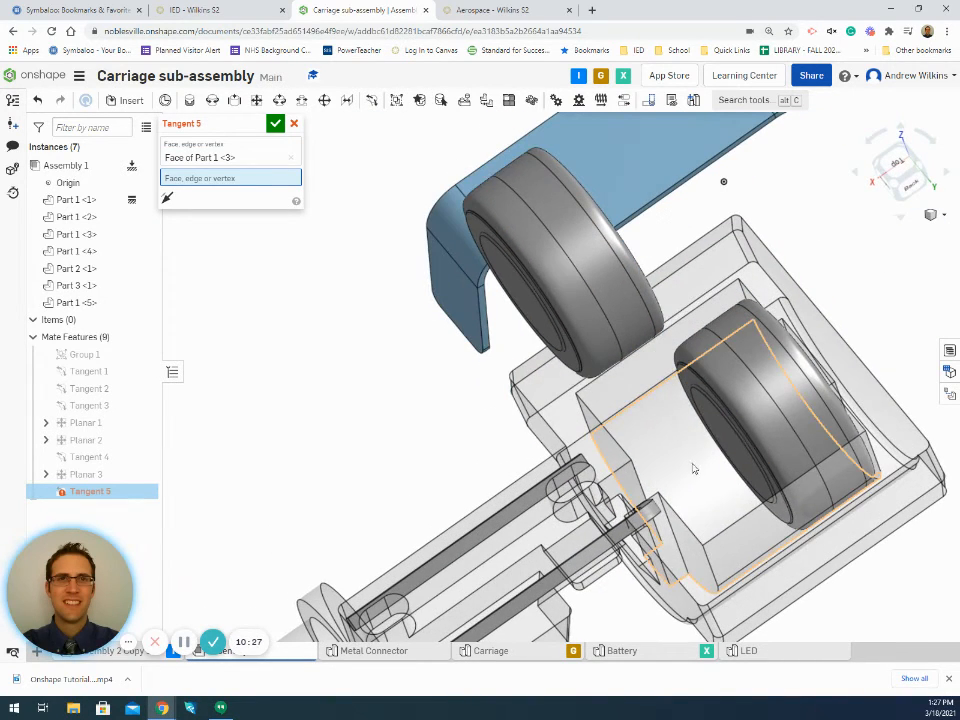
left_click(694, 468)
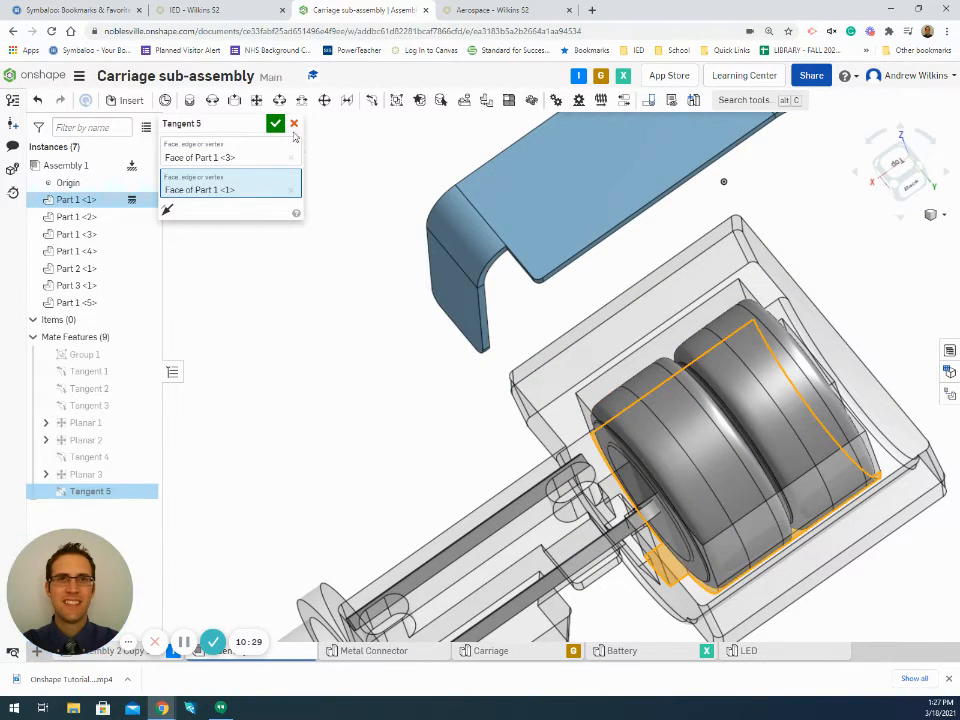
left_click(276, 123)
- Examine how the LED's bent lead meets the seated batteries inside the carriage
scroll(486, 405, "down", 3)
right_click_drag(638, 577, 630, 501)
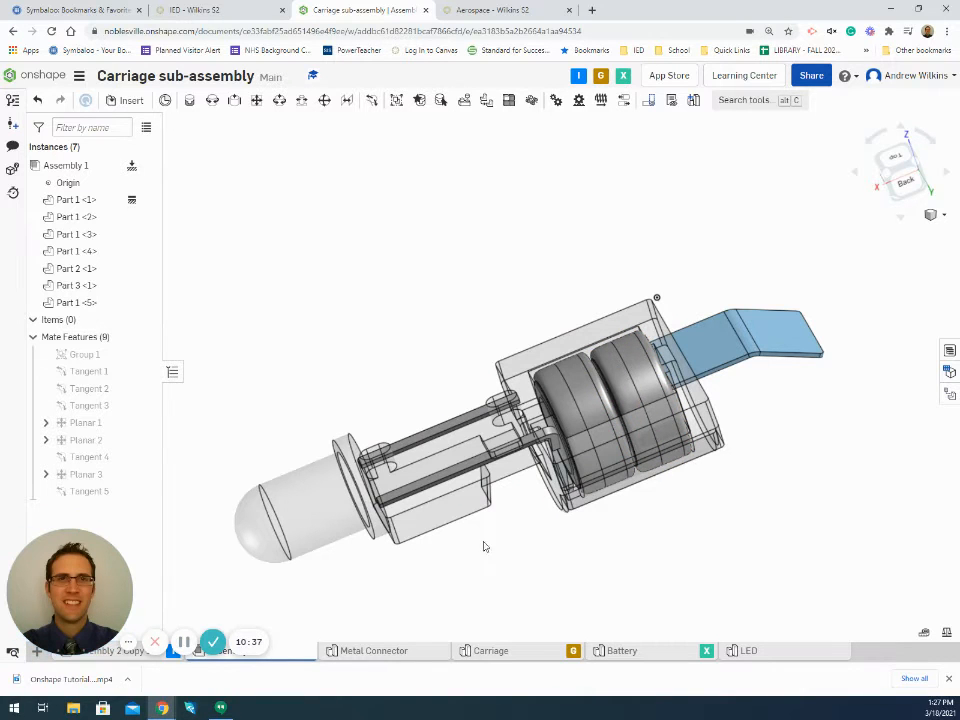
right_click_drag(544, 538, 549, 570)
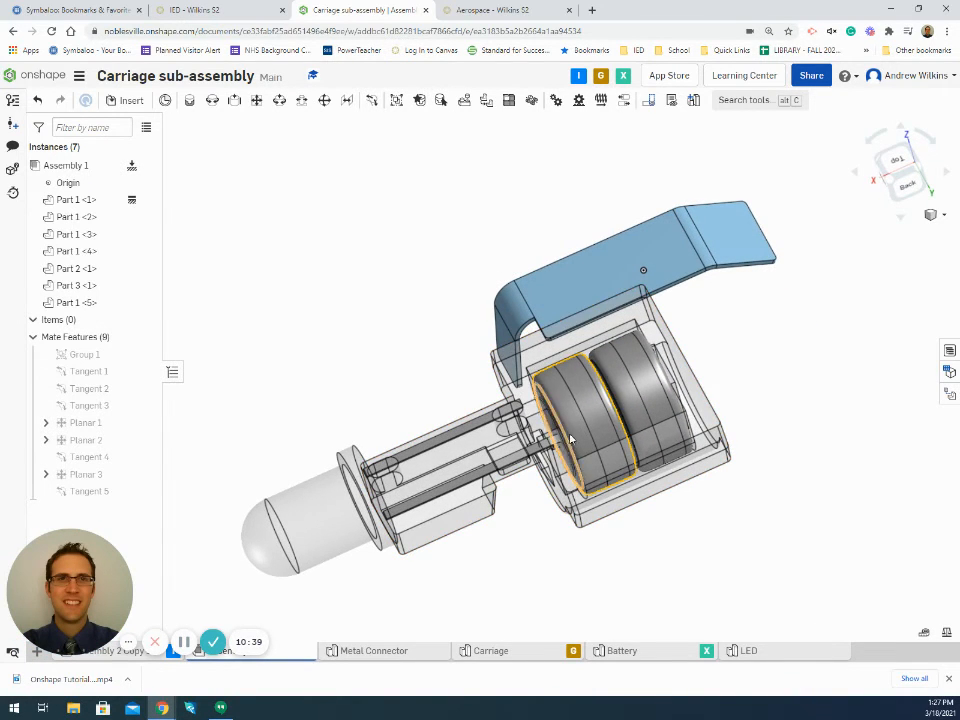
scroll(554, 459, "up", 3)
scroll(554, 459, "up", 6)
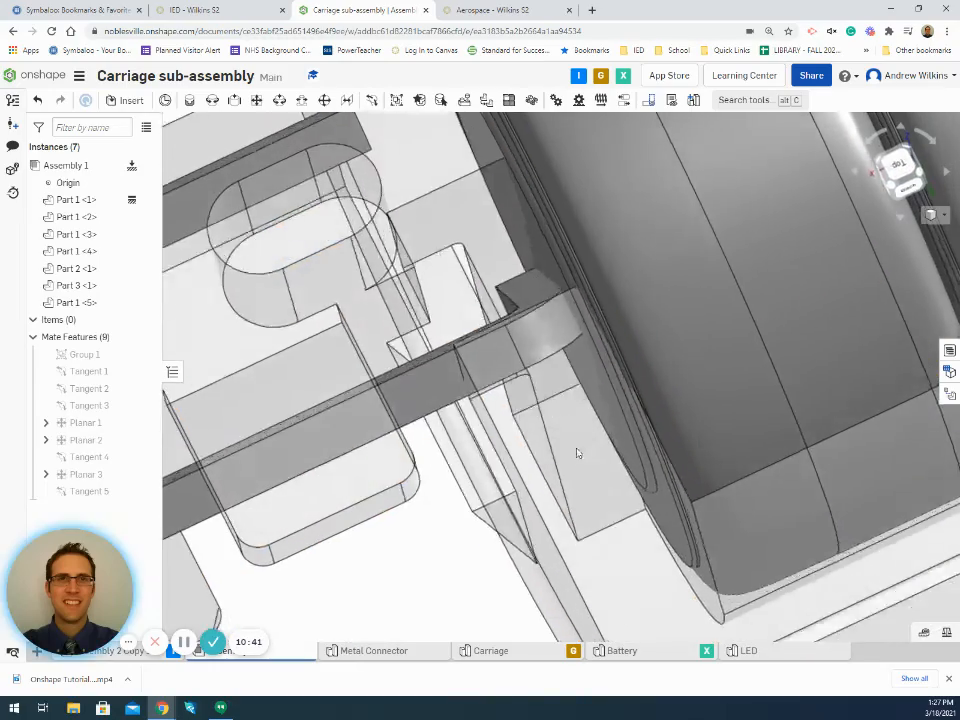
right_click_drag(584, 451, 561, 428)
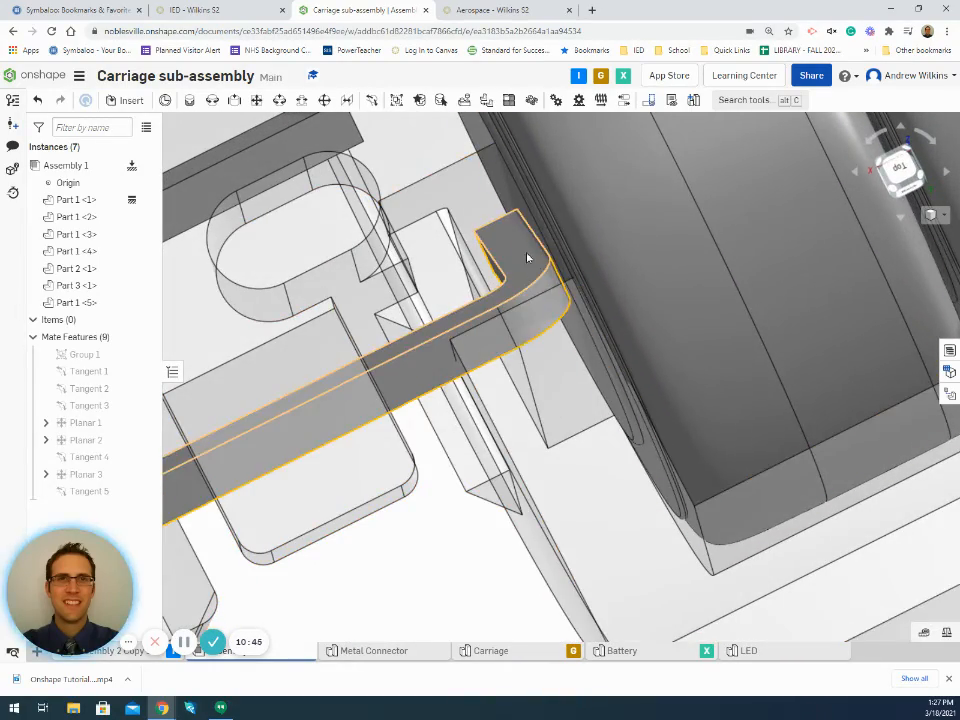
scroll(697, 533, "down", 5)
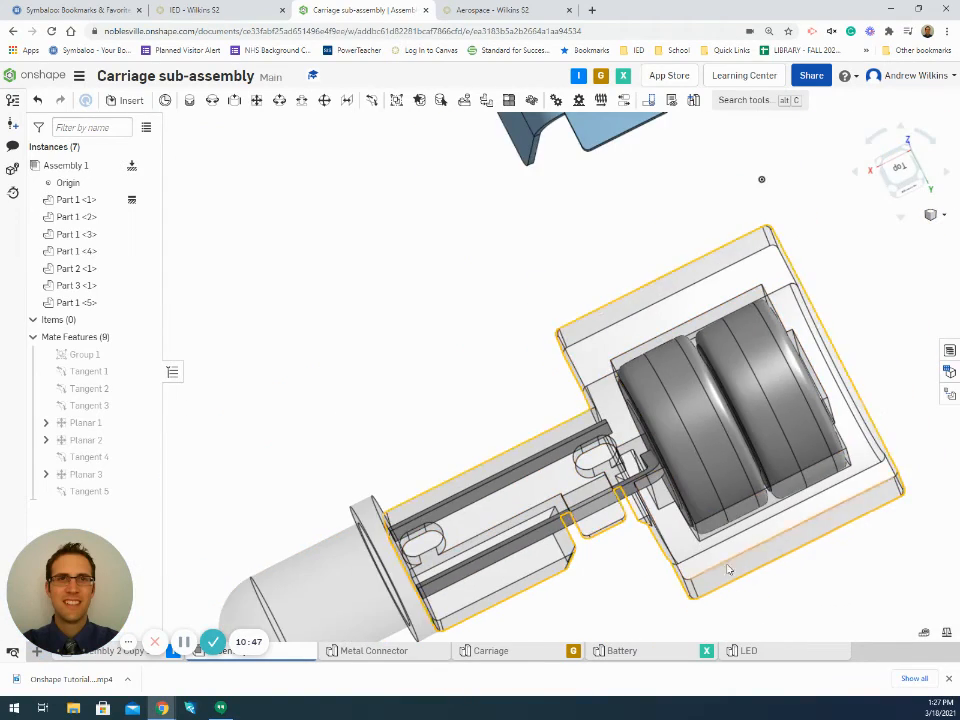
right_click_drag(729, 570, 738, 553)
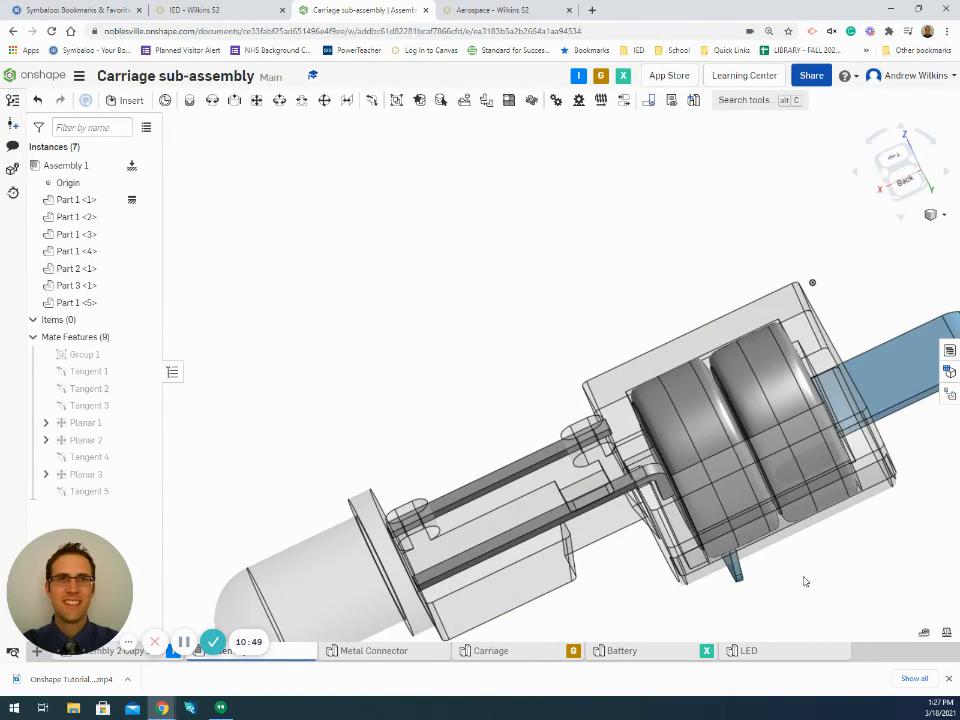
middle_click_drag(806, 581, 720, 486)
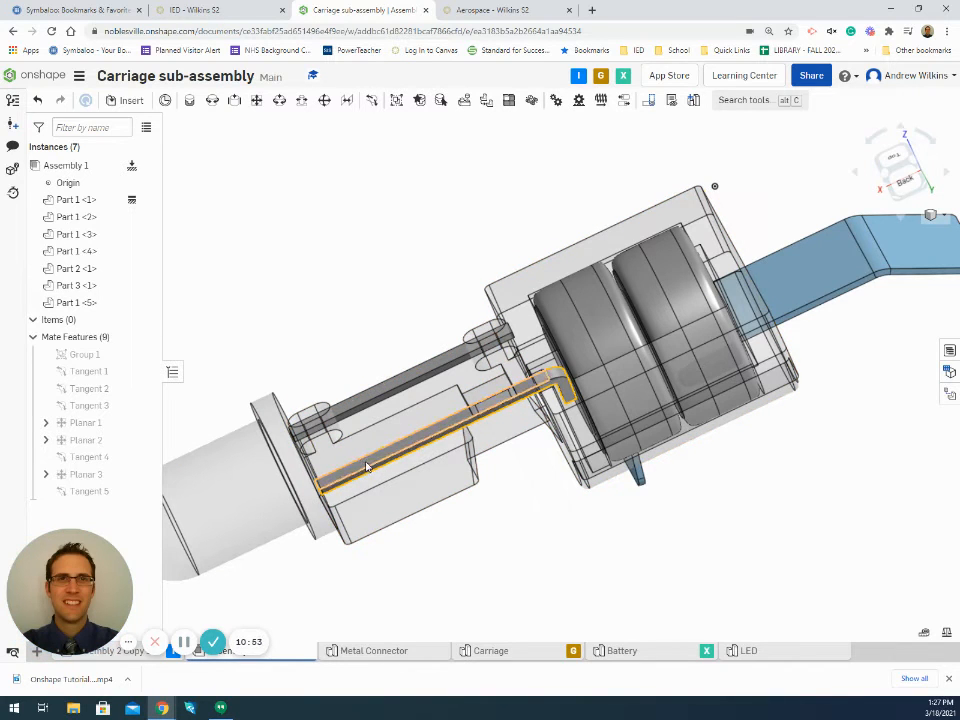
- Move the metal connector clear above the carriage and rotate it 180 degrees so its curved leg faces the compartment's outer end
scroll(753, 489, "down", 3)
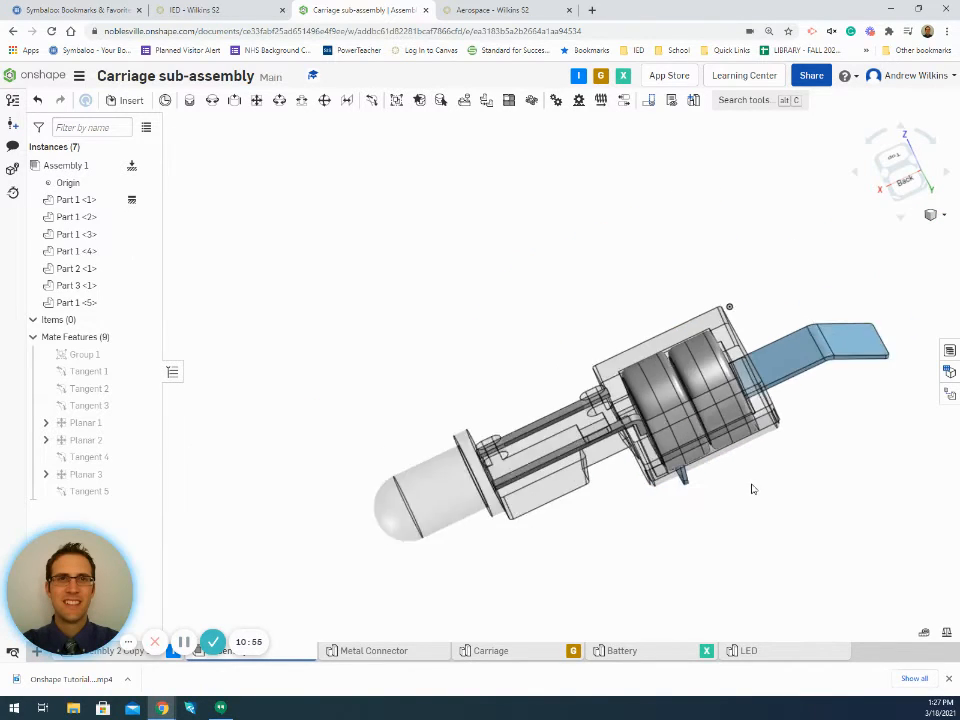
scroll(816, 544, "down", 2)
scroll(814, 540, "up", 3)
scroll(810, 538, "down", 5)
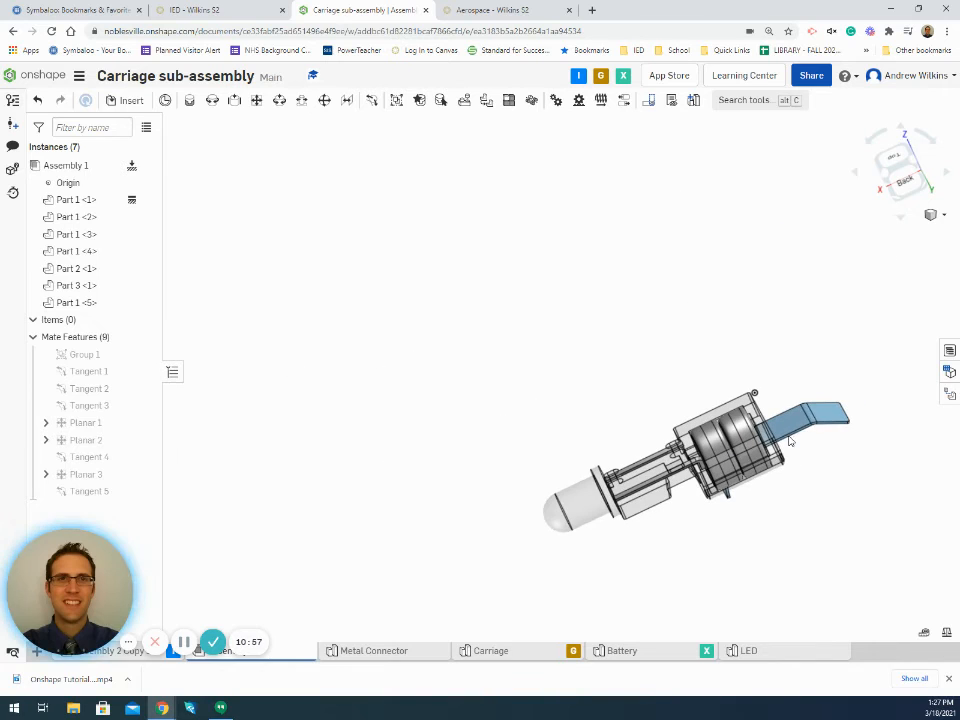
left_click_drag(789, 441, 701, 212)
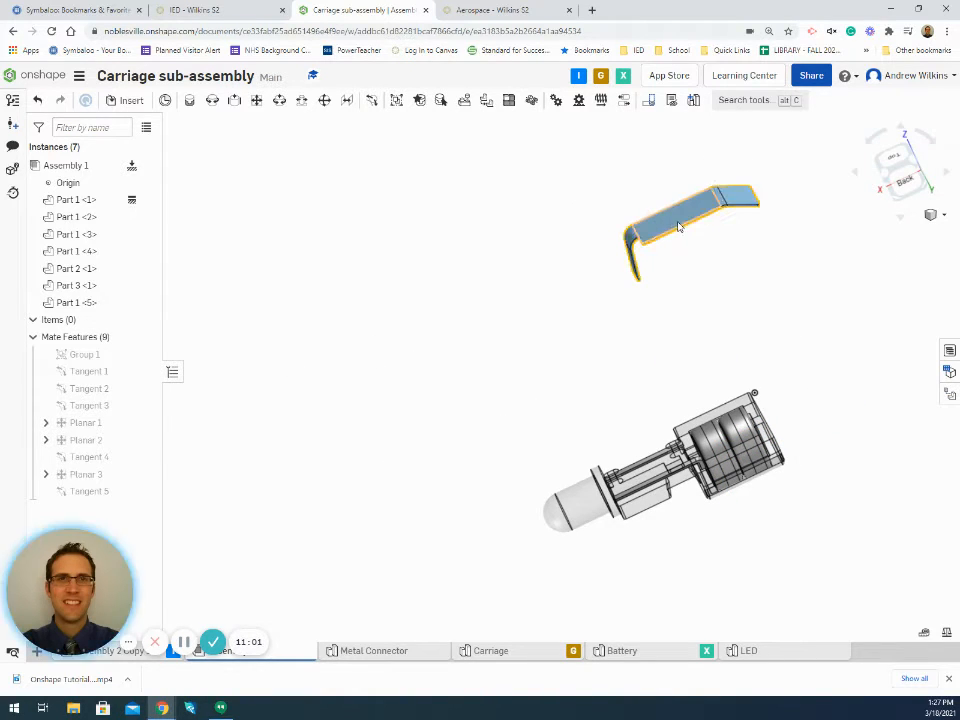
left_click(686, 232)
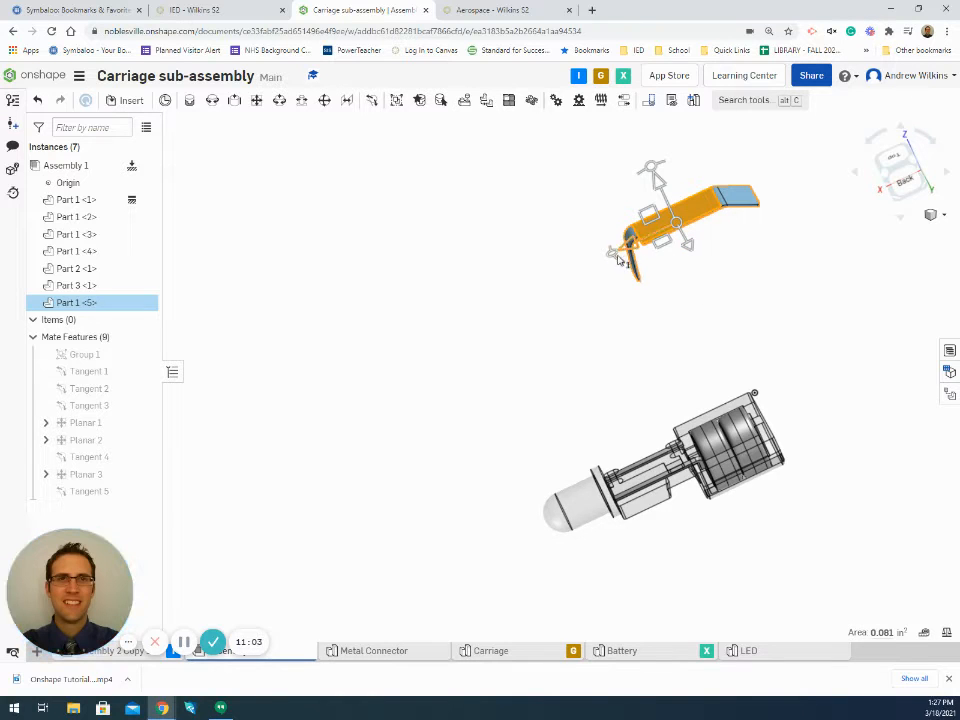
left_click_drag(612, 256, 709, 212)
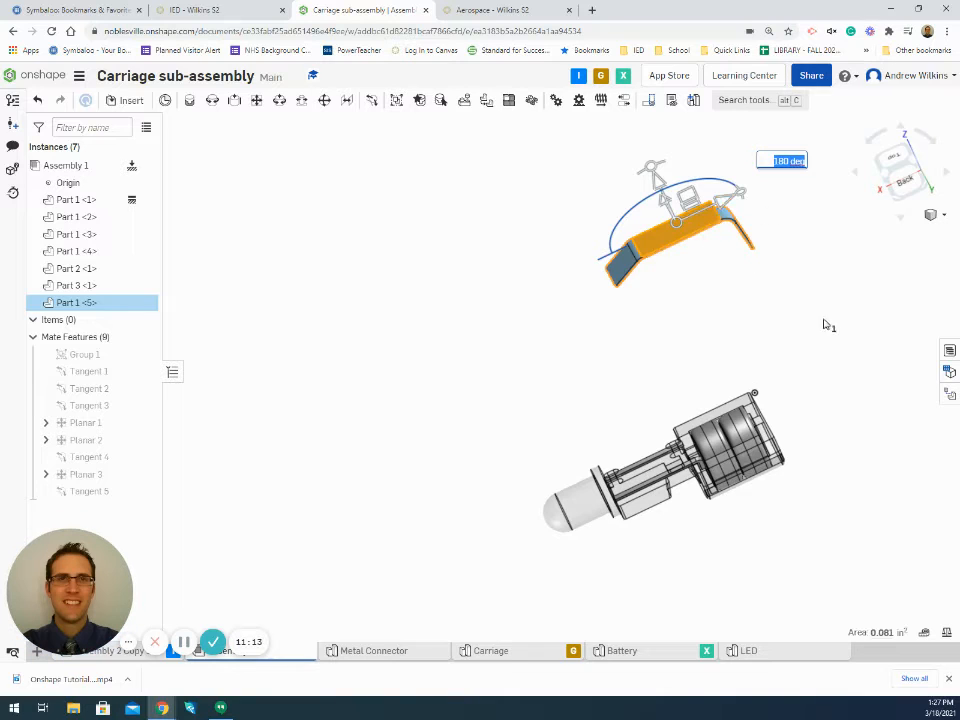
left_click(918, 336)
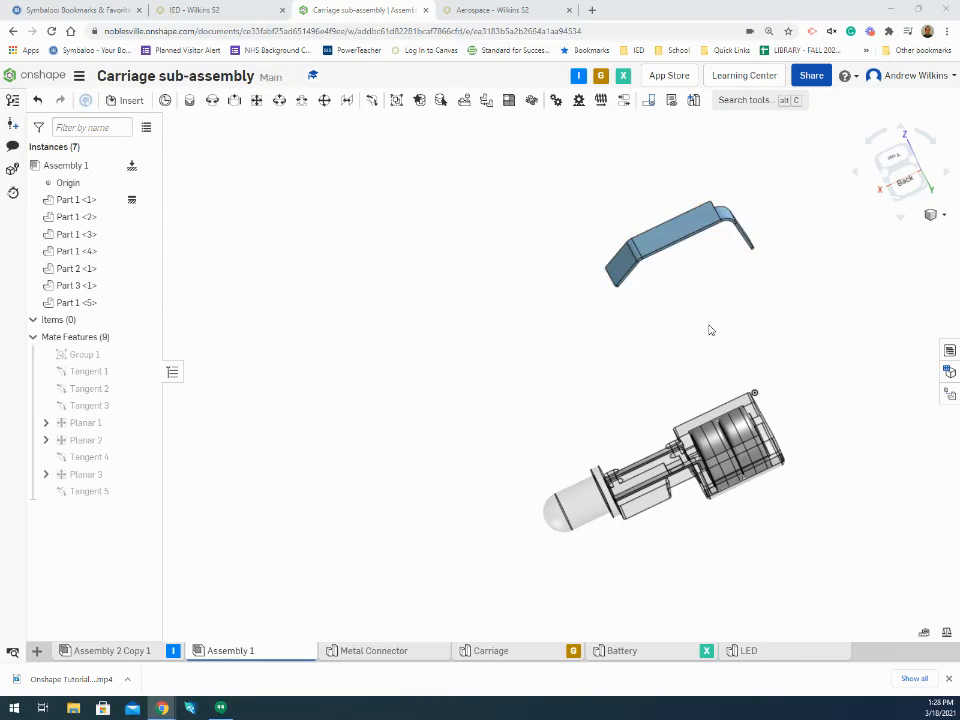
- Start a Slider mate from the centre of the narrow end face on the metal connector's curved leg
right_click_drag(709, 330, 695, 308)
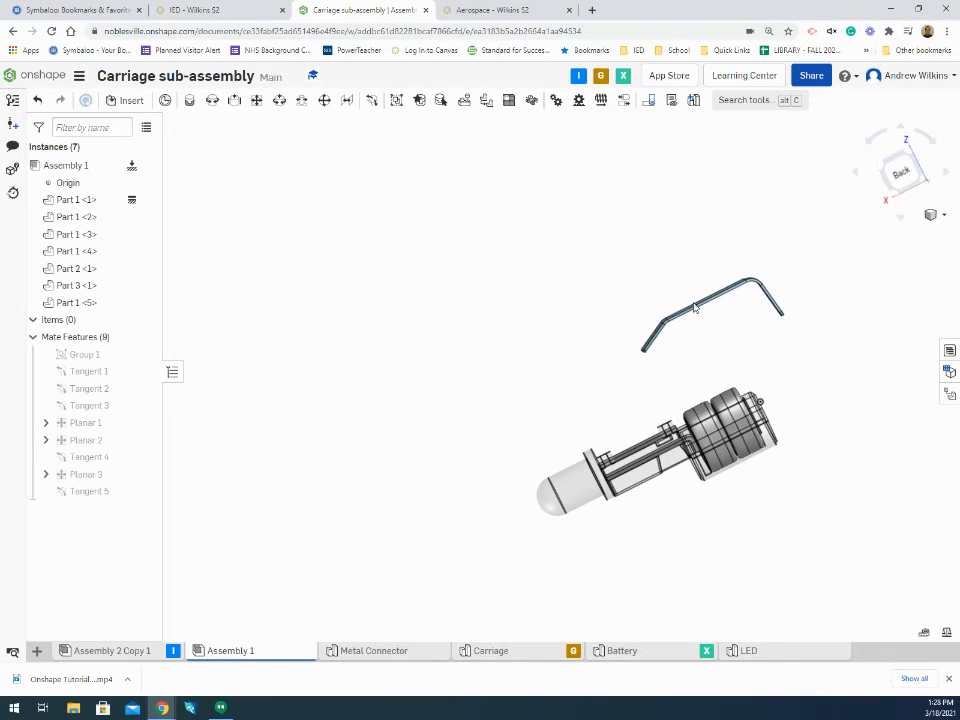
left_click(234, 101)
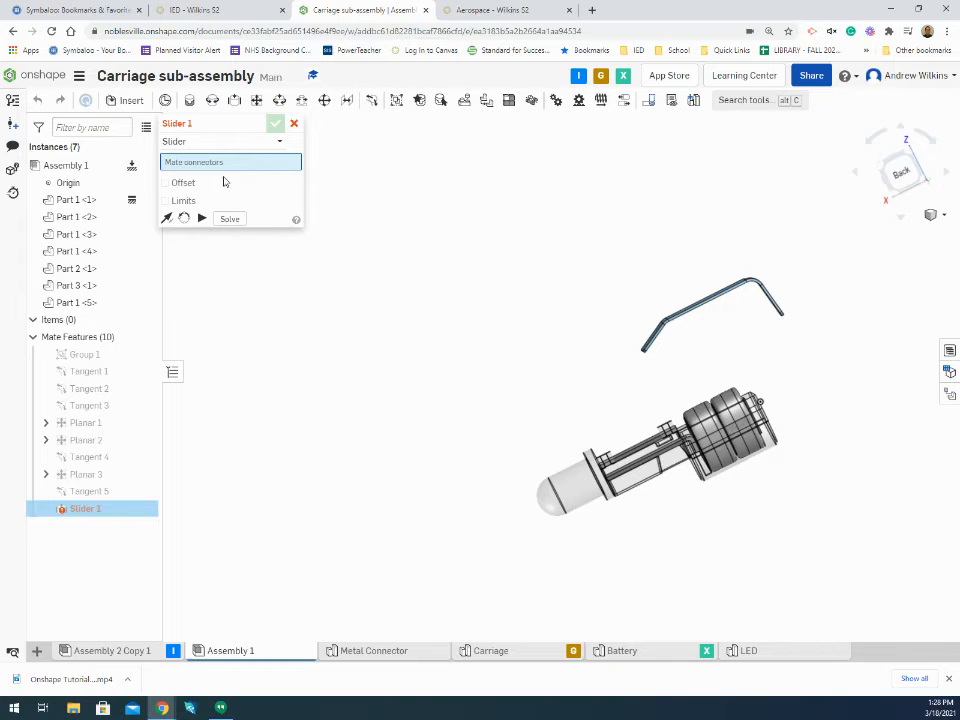
scroll(827, 375, "up", 6)
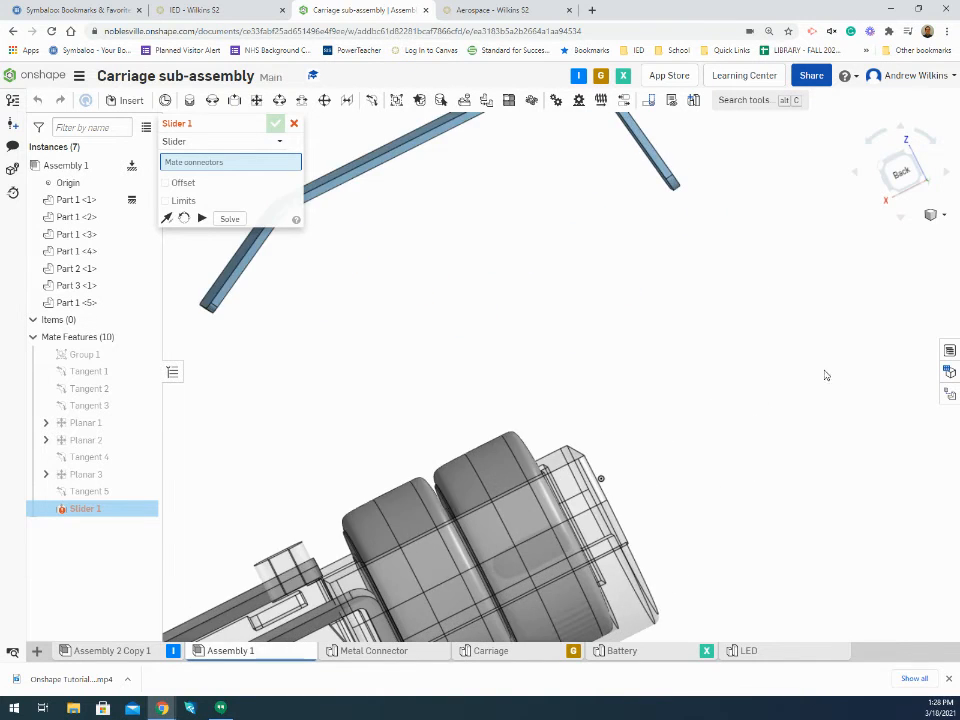
scroll(660, 379, "up", 8)
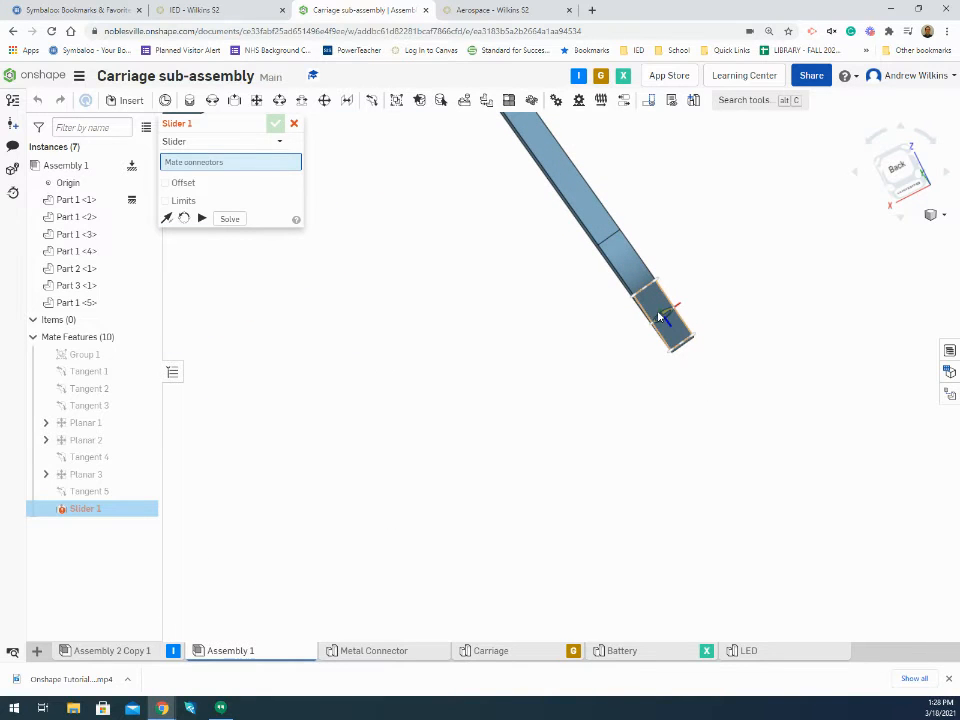
left_click(660, 320)
- Complete the Slider mate at the centre of the narrow slot's bottom face beside the outer battery in the carriage
scroll(364, 420, "down", 6)
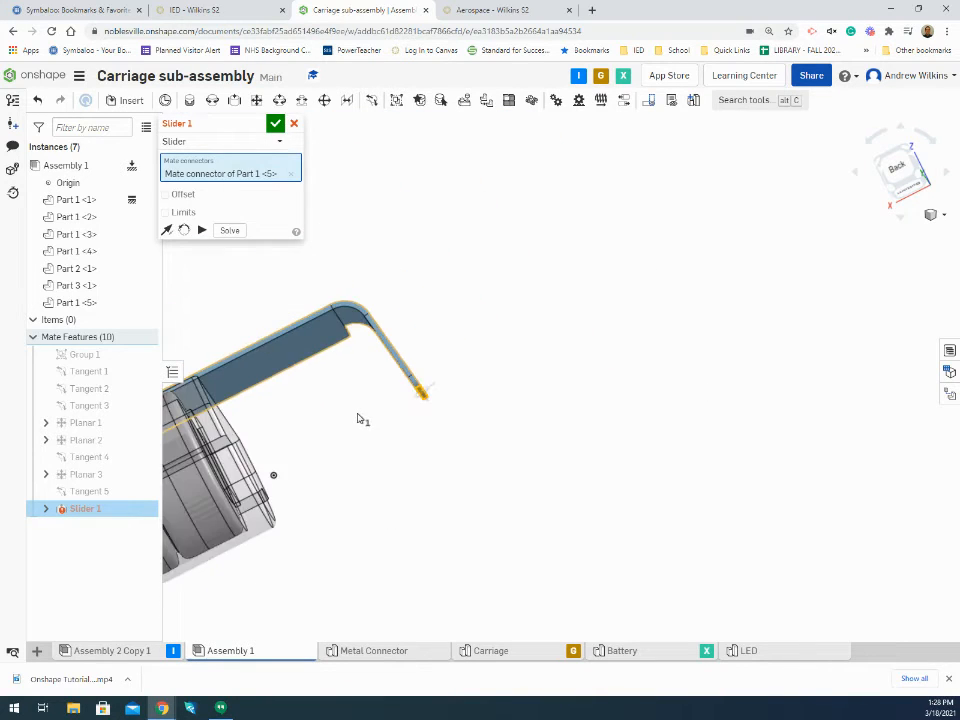
right_click_drag(363, 420, 437, 485)
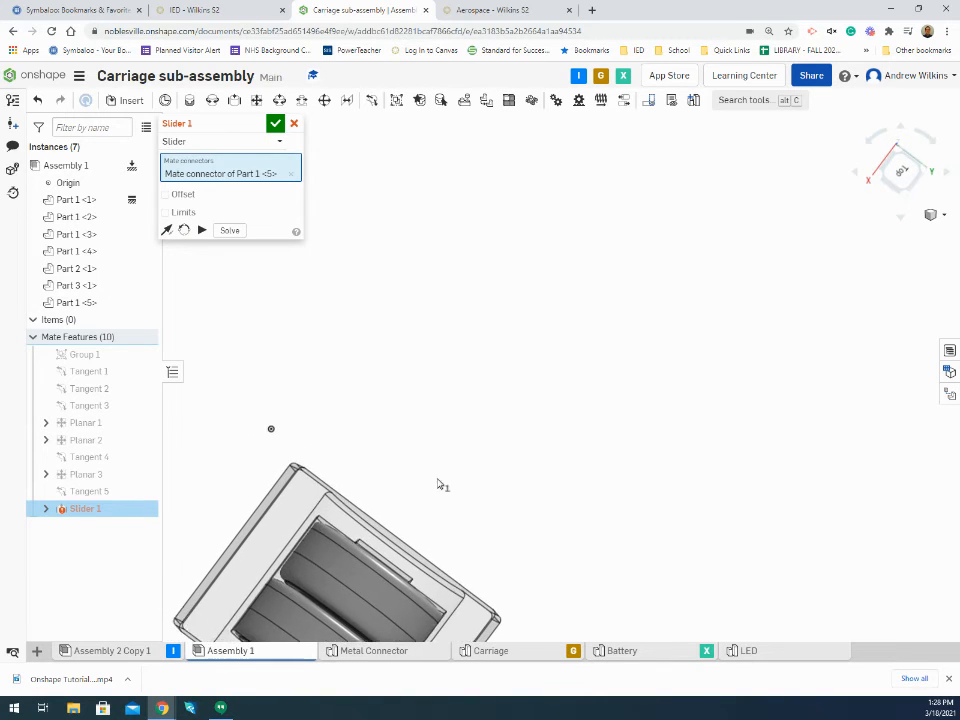
scroll(445, 440, "up", 2)
scroll(410, 460, "up", 5)
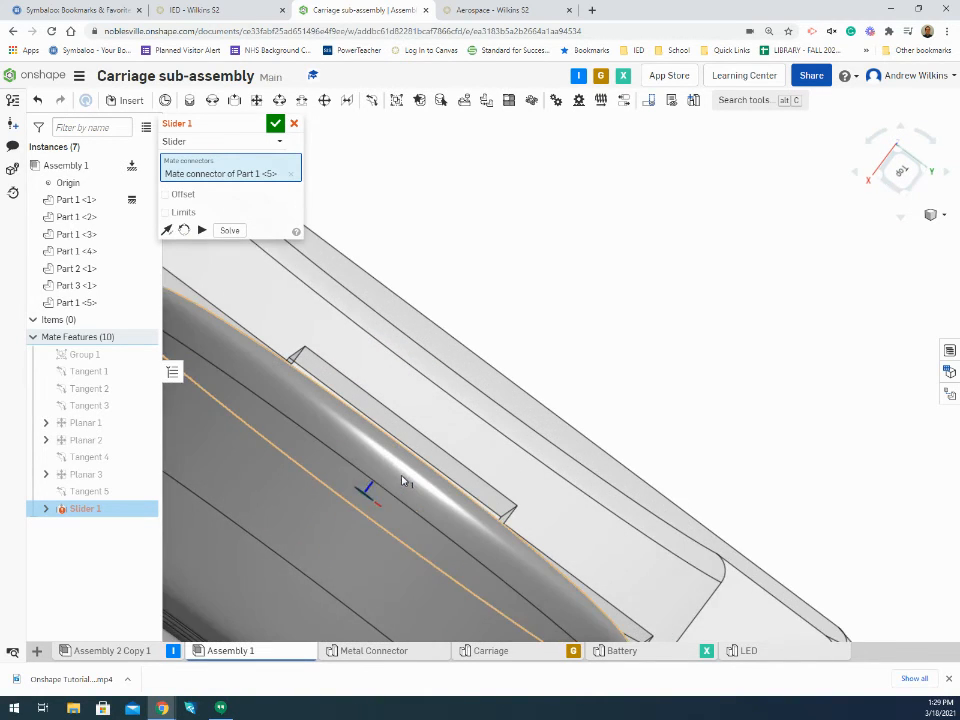
scroll(403, 478, "up", 1)
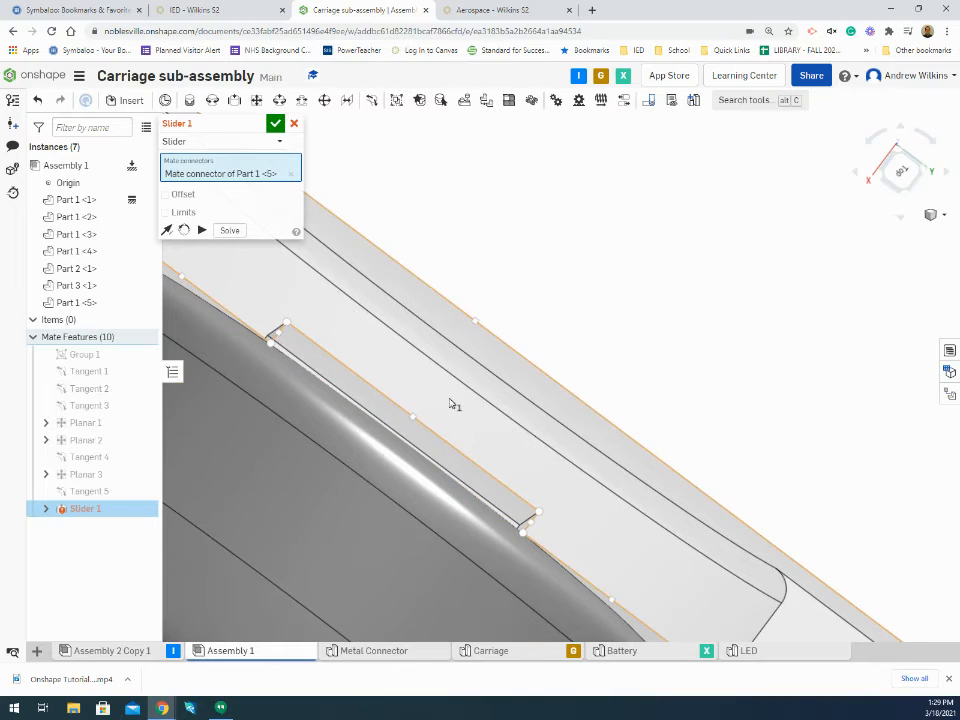
right_click(450, 403)
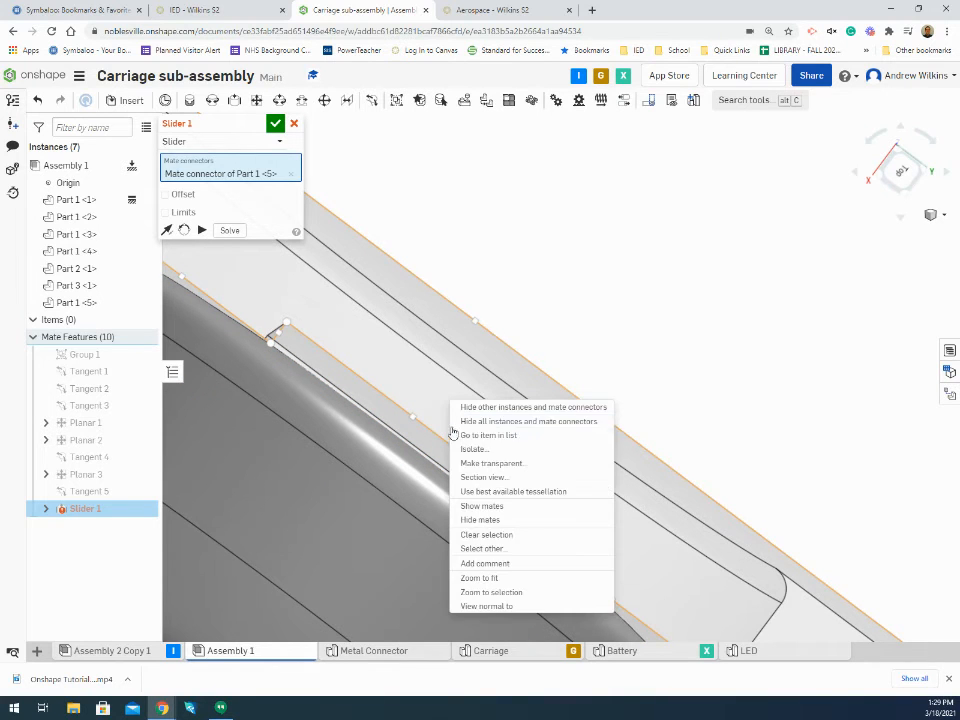
left_click(488, 606)
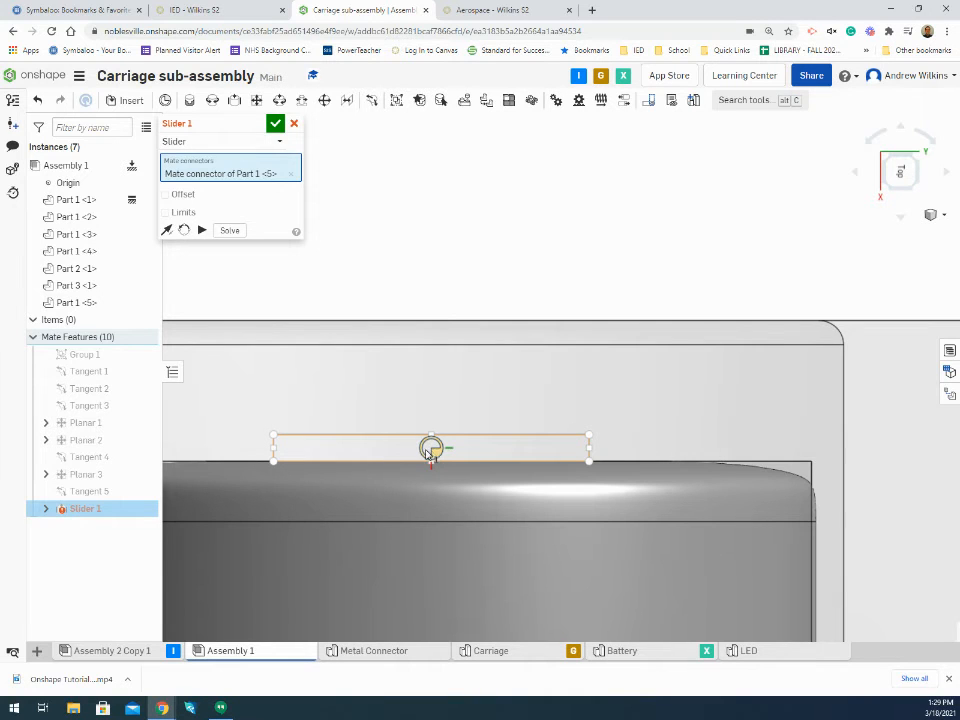
scroll(418, 458, "up", 3)
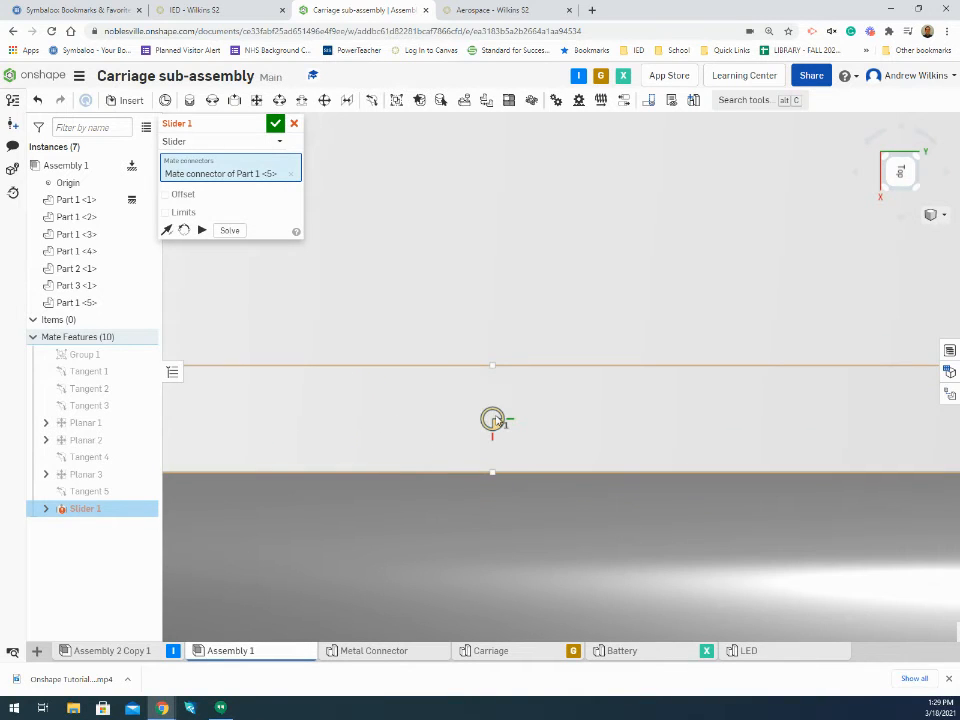
left_click(492, 420)
scroll(496, 418, "down", 5)
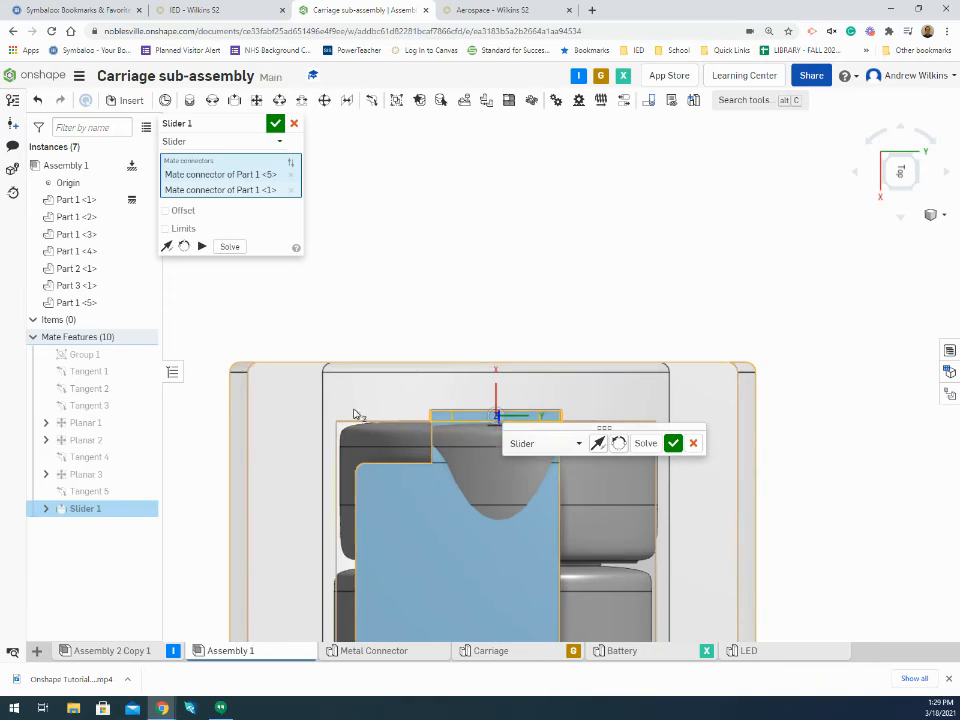
right_click_drag(355, 414, 507, 386)
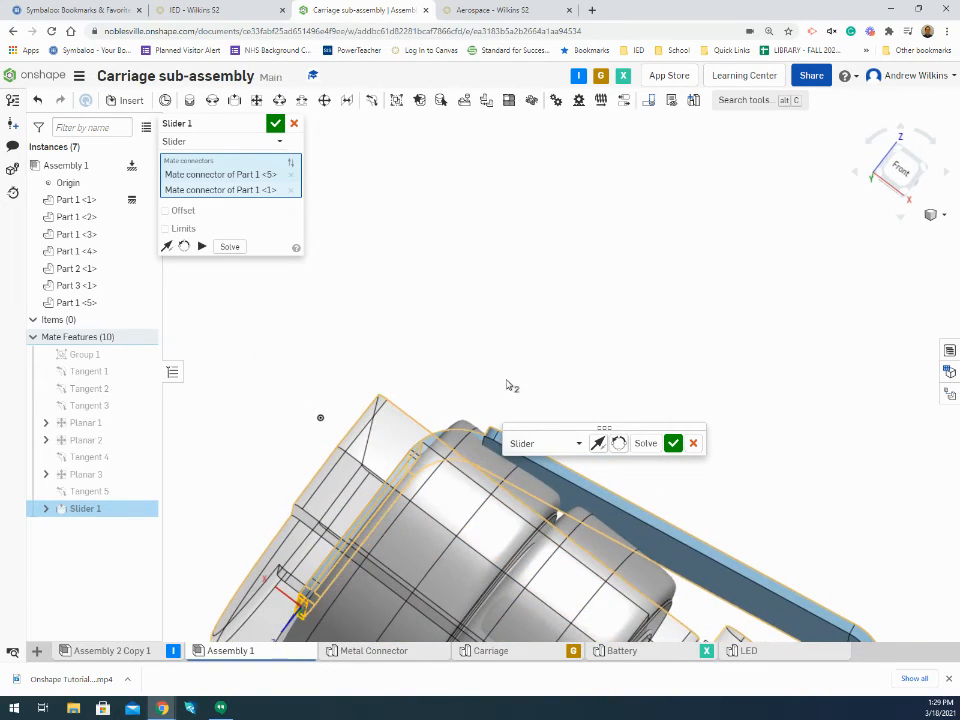
left_click(673, 442)
- Slide the metal connector upward along its carriage slot to test its remaining freedom of movement
scroll(603, 364, "down", 1)
right_click_drag(543, 333, 554, 364)
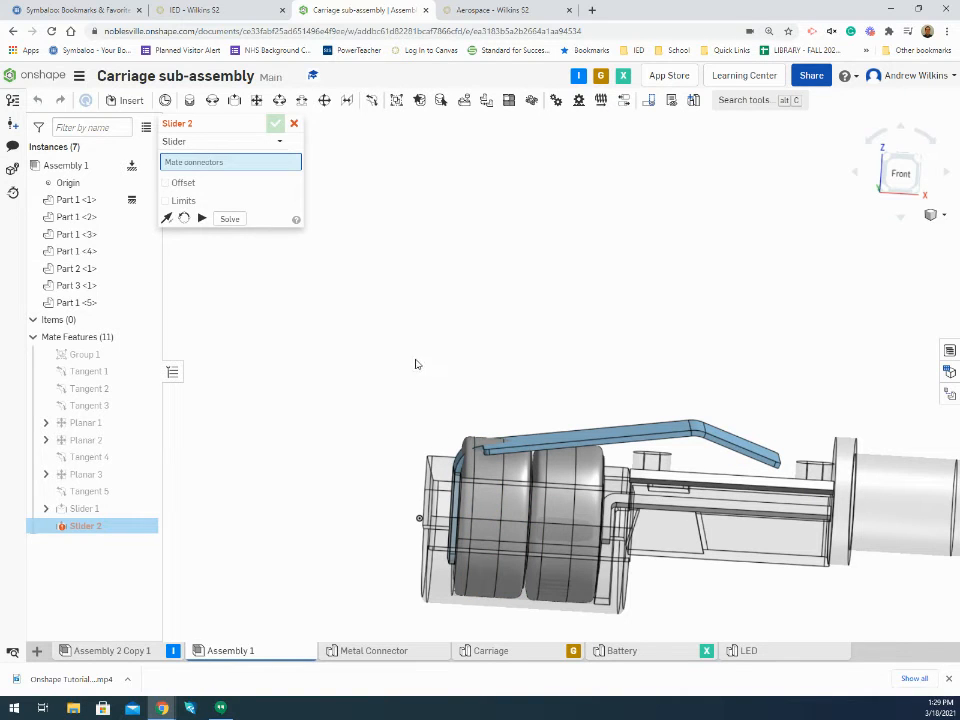
right_click_drag(473, 340, 506, 351)
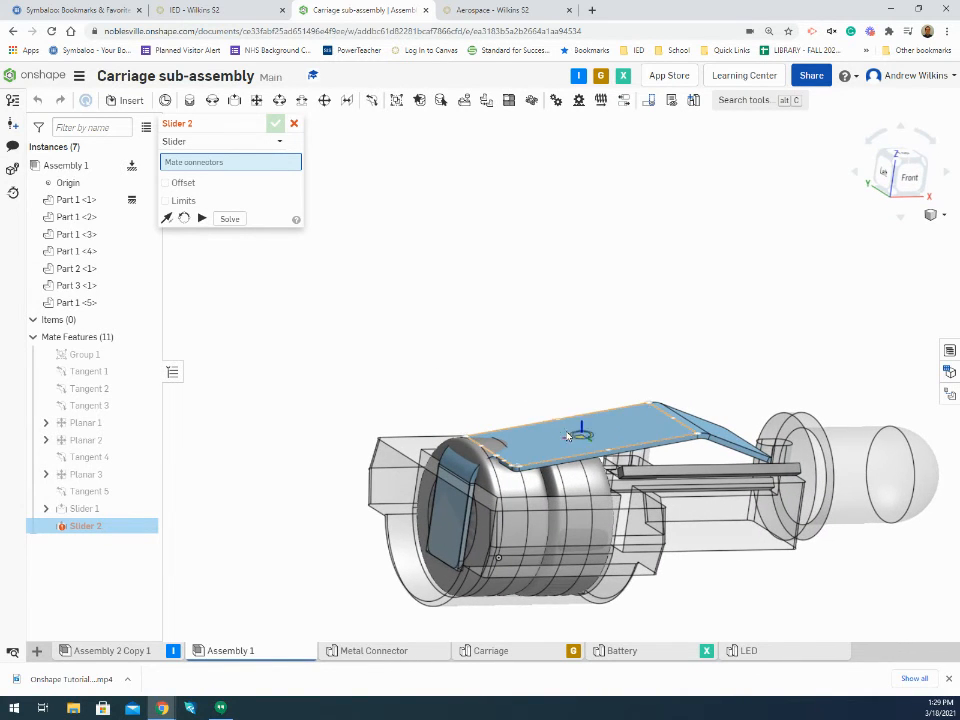
left_click_drag(567, 447, 552, 425)
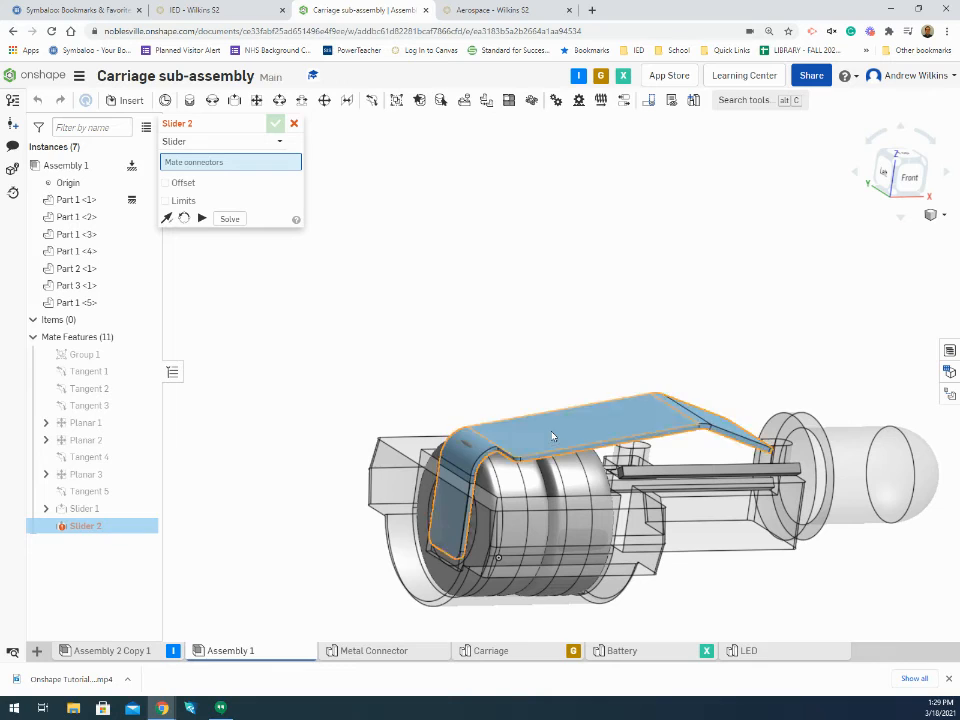
left_click(294, 124)
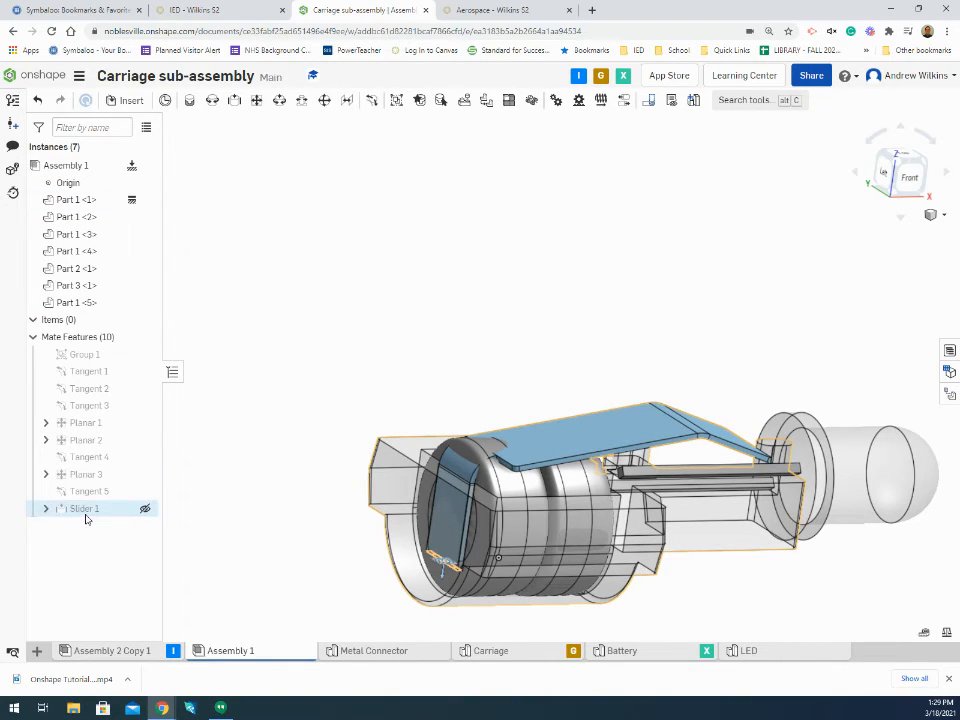
- Enable limits on the metal connector's Slider mate, set the maximum Z to -0.045 in, and accept the mate
double_click(86, 512)
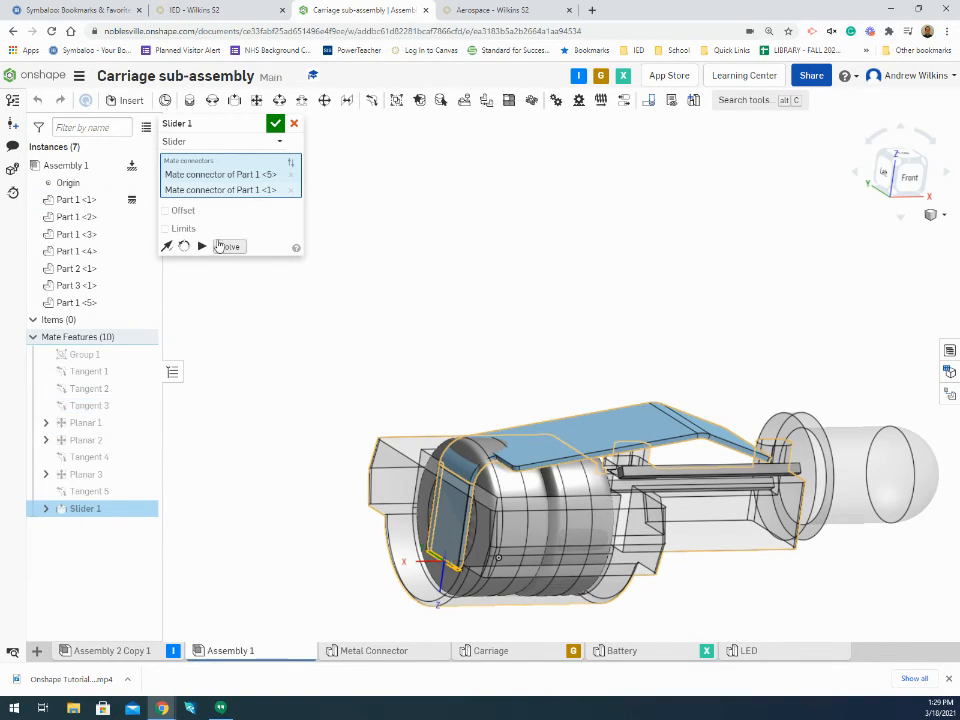
left_click(180, 231)
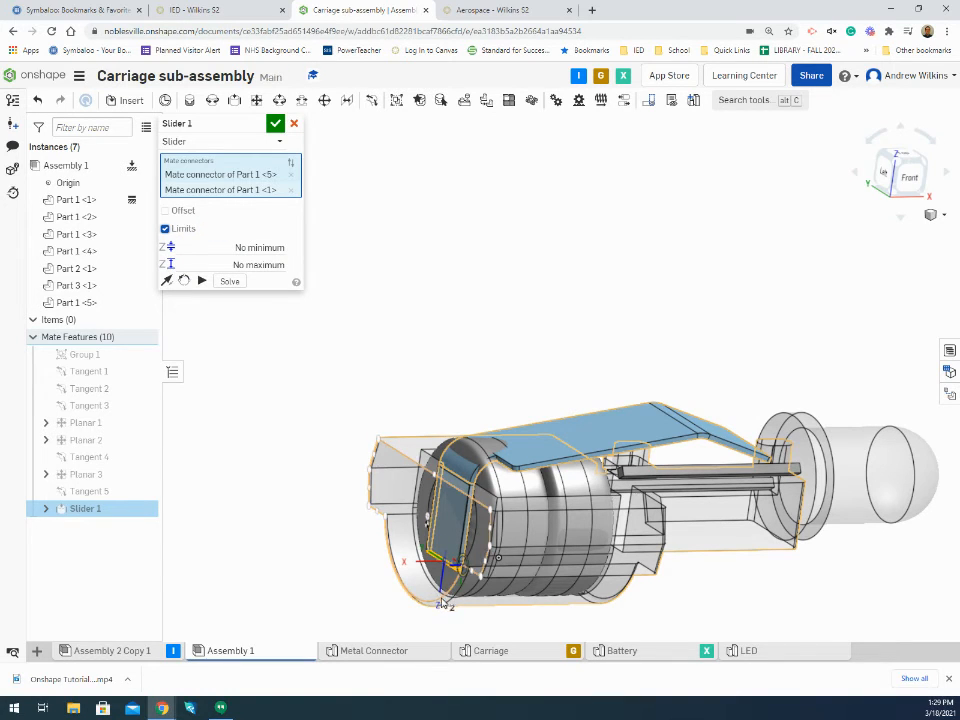
middle_click_drag(498, 547, 529, 410)
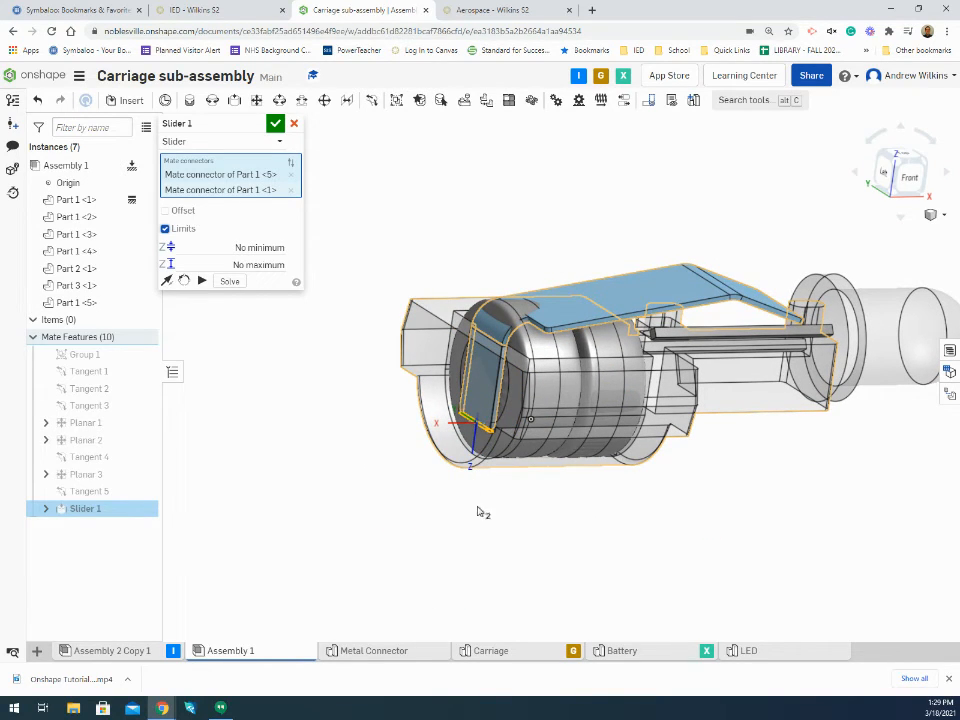
left_click(240, 265)
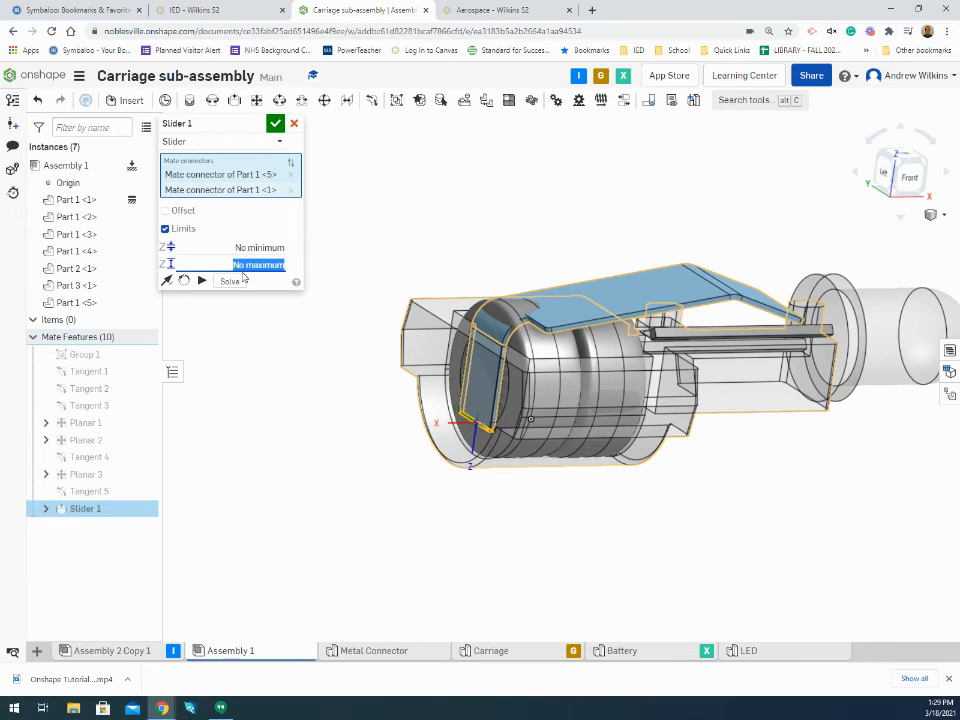
key("BackSpace")
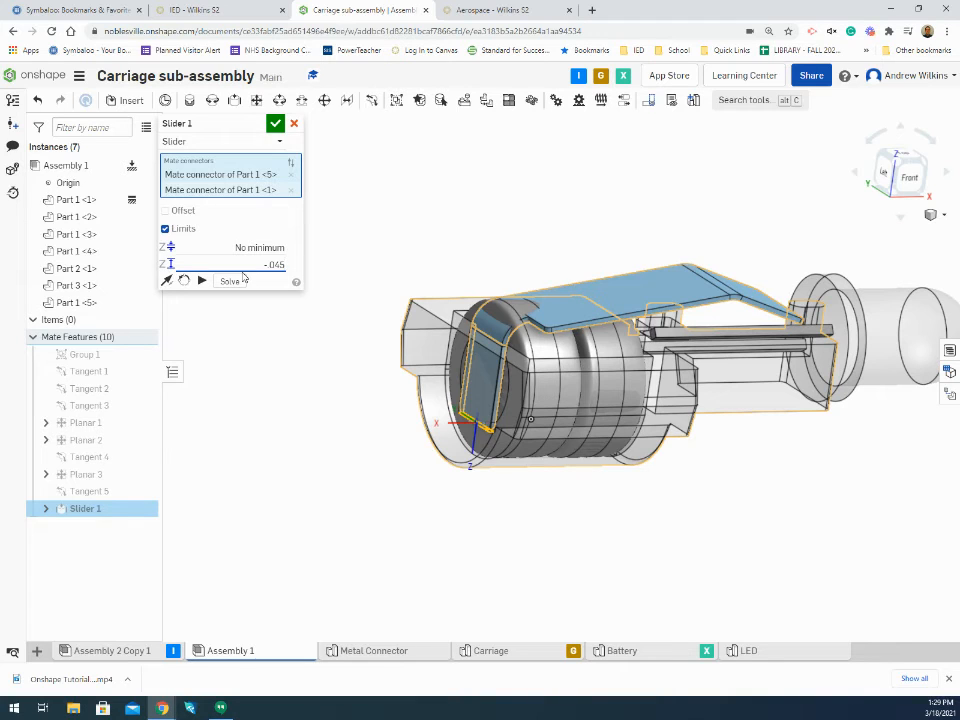
type("-.045")
key("Return")
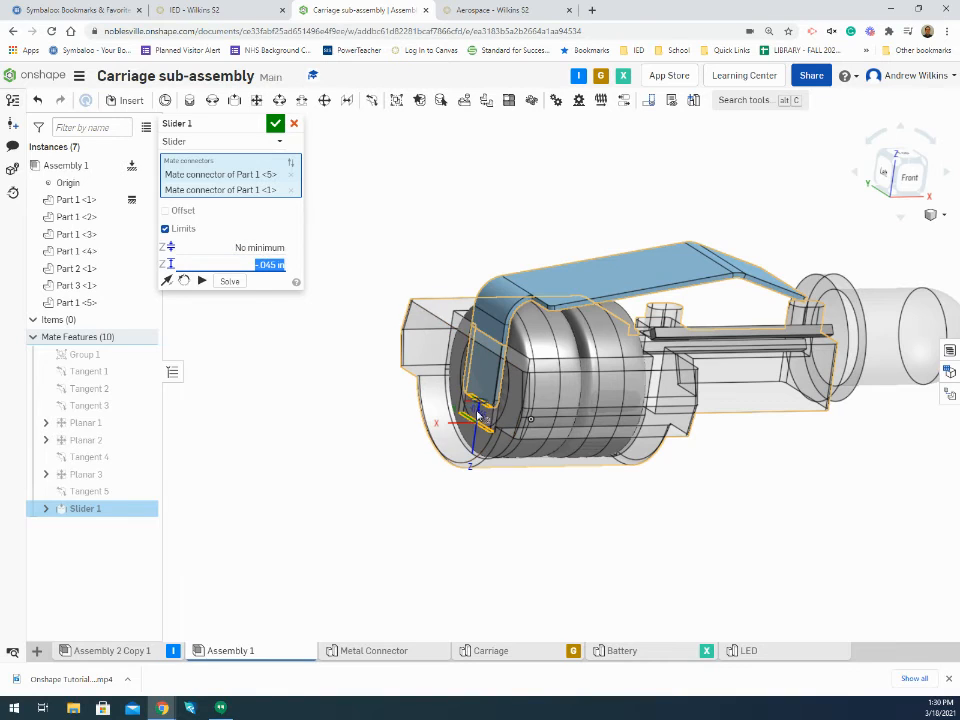
left_click(257, 247)
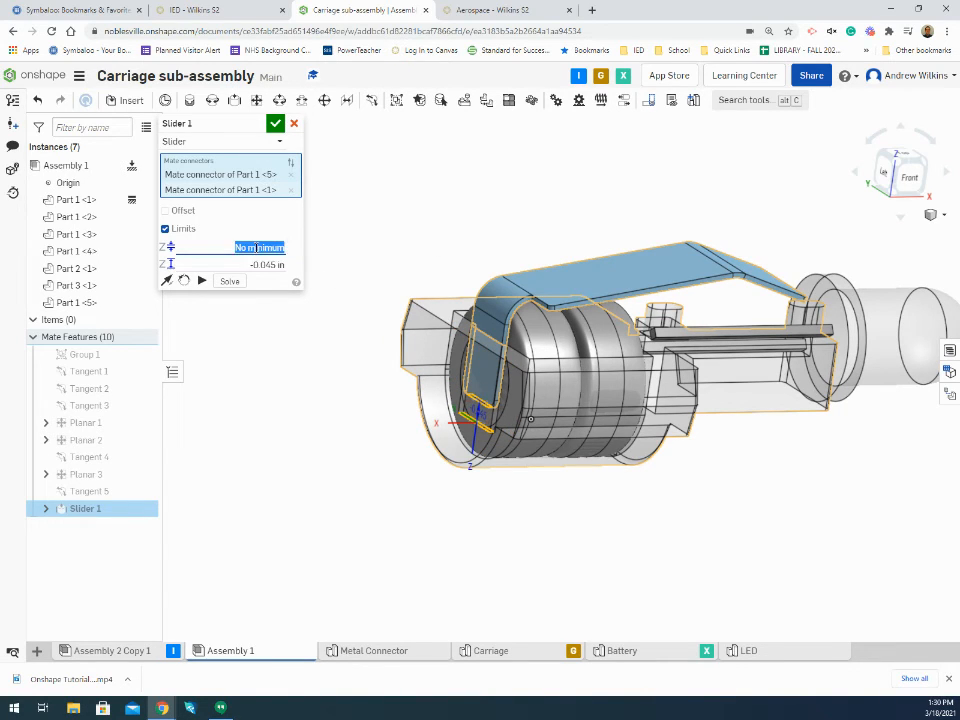
key("BackSpace")
left_click(276, 124)
- Try sliding the metal connector down into the carriage to test its travel limit, and examine the assembly from the front and at an angle
left_click_drag(577, 253, 577, 377)
left_click_drag(570, 300, 551, 377)
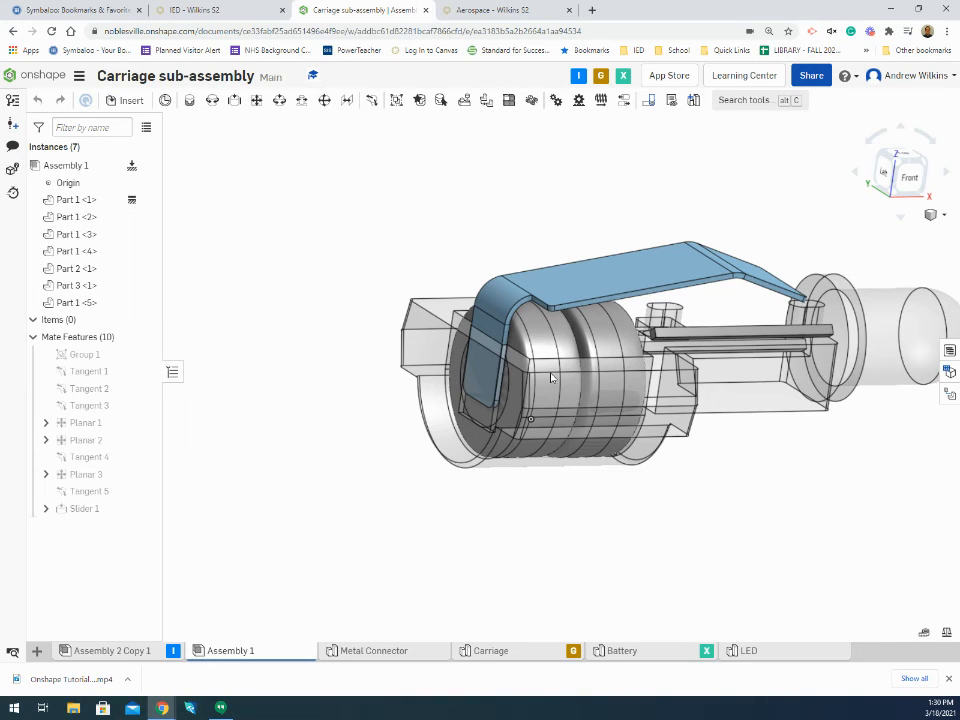
left_click_drag(549, 295, 534, 345)
scroll(796, 497, "down", 3)
scroll(801, 516, "down", 2)
middle_click_drag(801, 516, 602, 421)
key("shift+1")
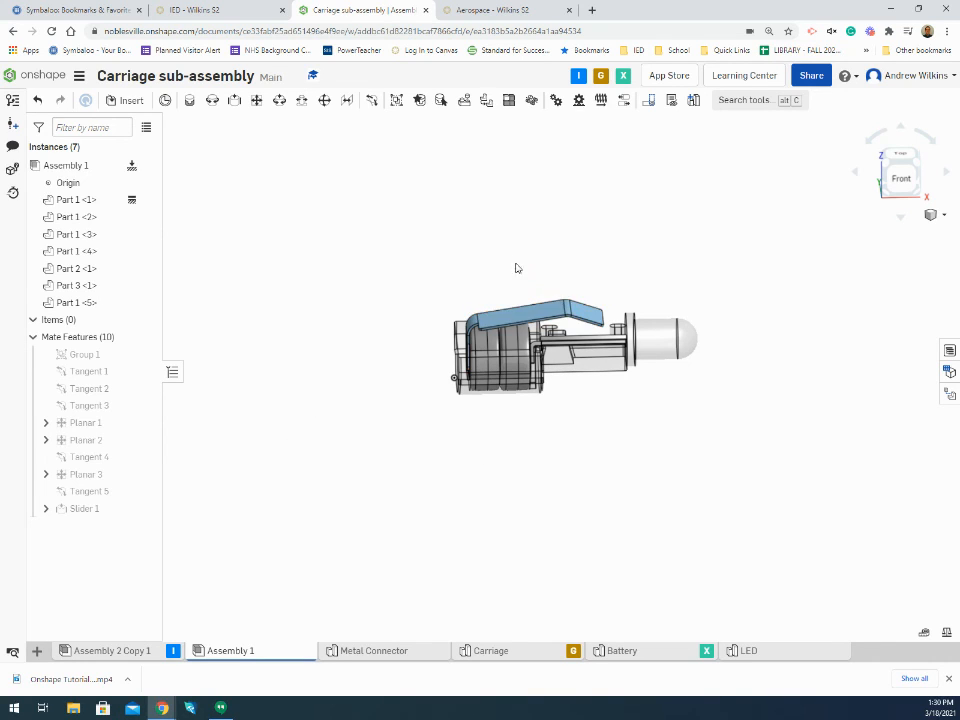
left_click_drag(518, 268, 513, 340)
right_click_drag(626, 469, 621, 514)
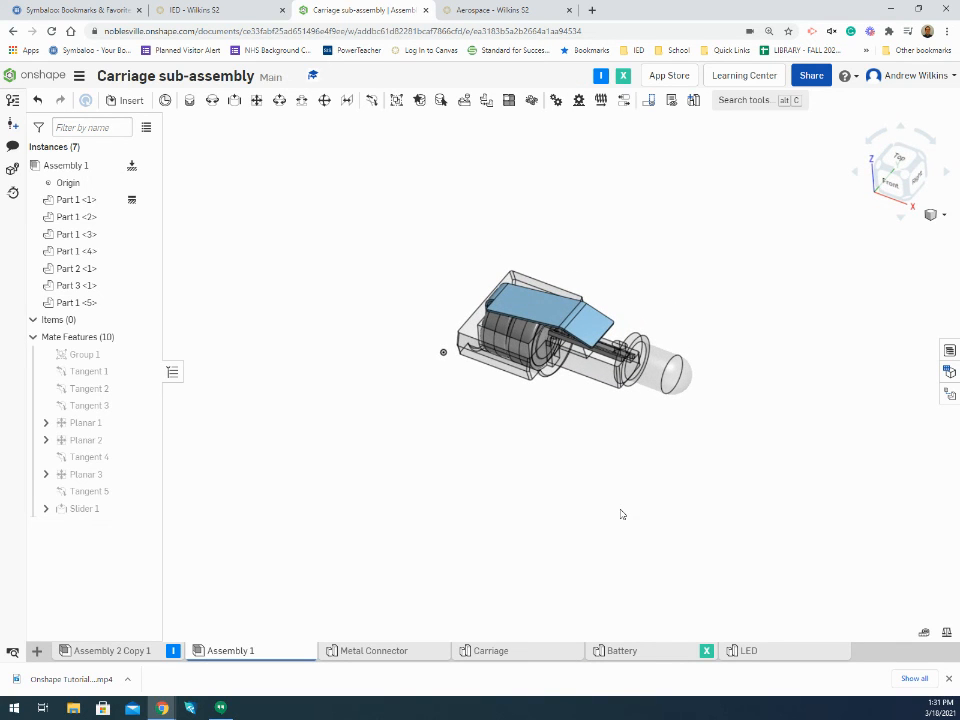